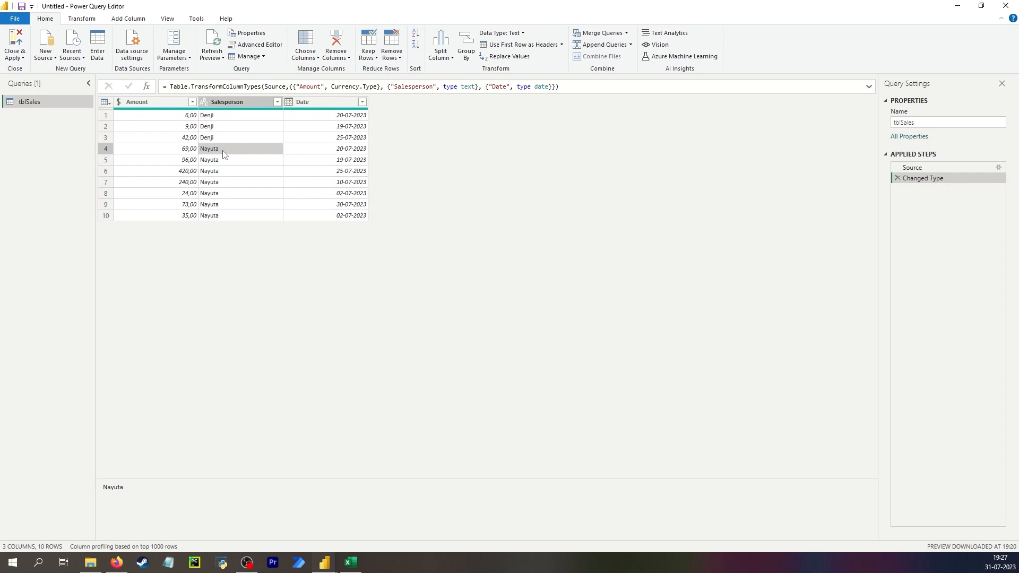
- Sort the sales table by Date in descending order
left_click(362, 102)
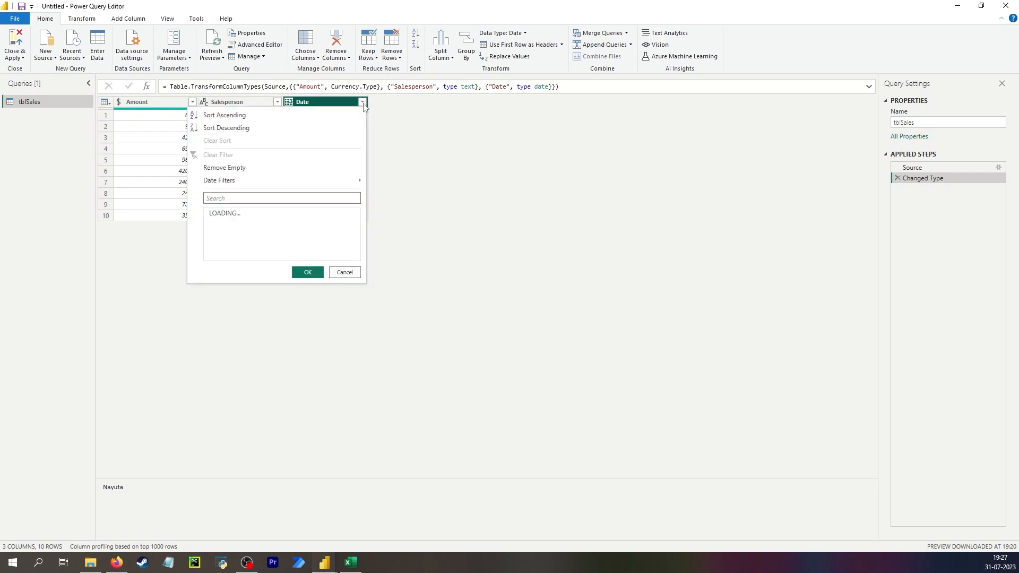
left_click(306, 126)
left_click(329, 119)
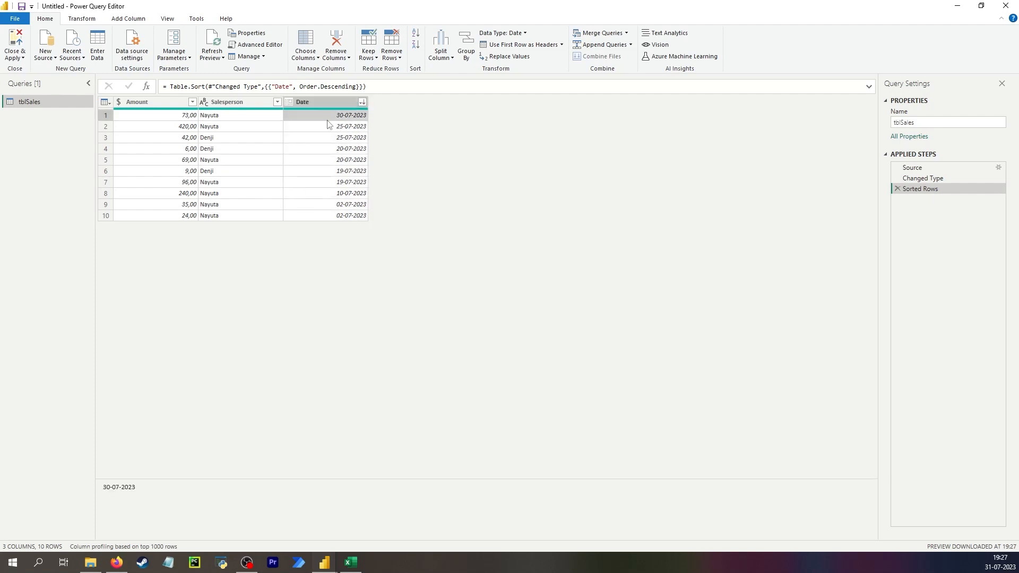
- Examine each salesperson's most recent row in the date-sorted table and compare the sorted order with the Source step
left_click(188, 121)
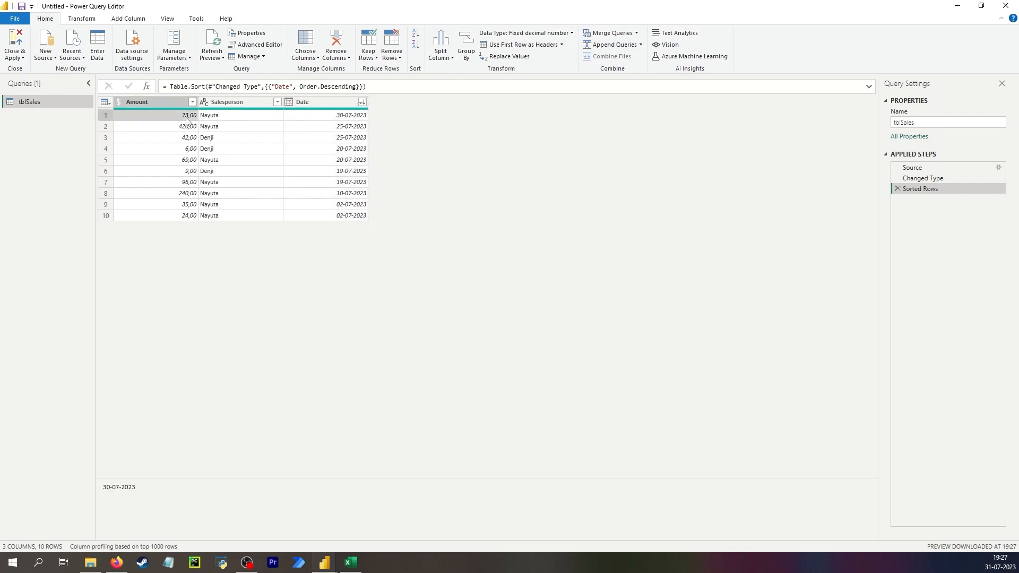
left_click(215, 120)
left_click(323, 121)
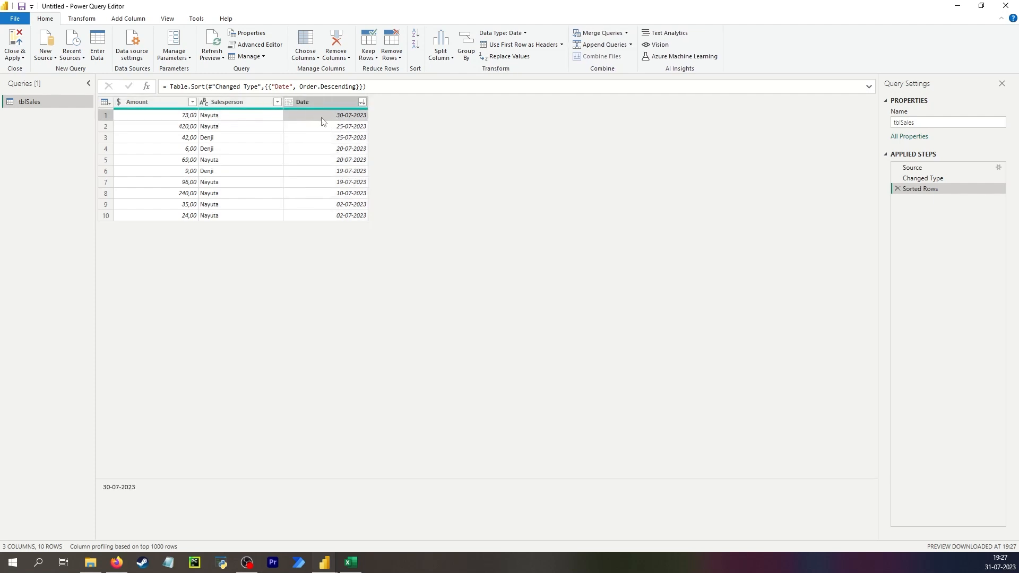
left_click(211, 139)
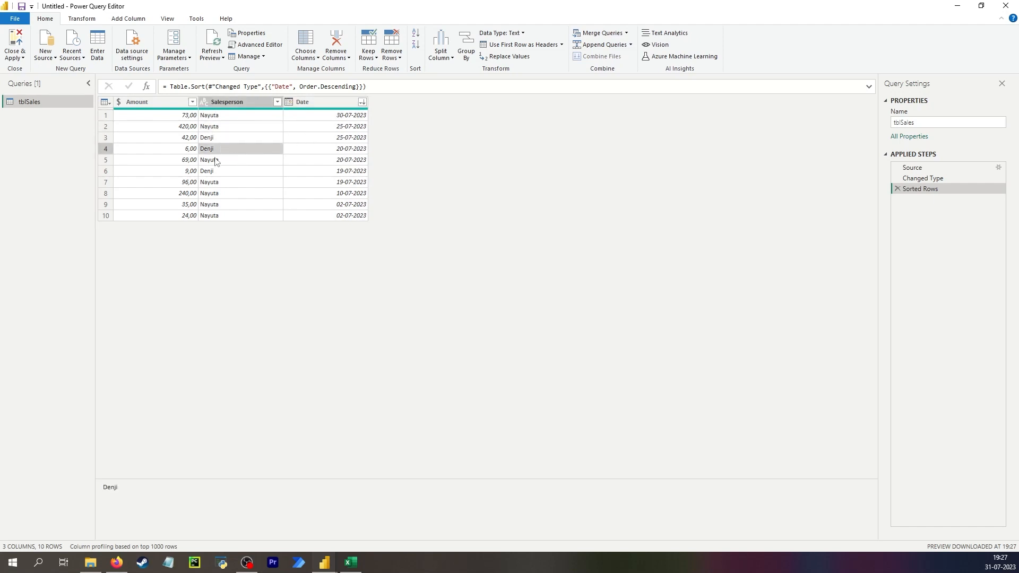
left_click(220, 193)
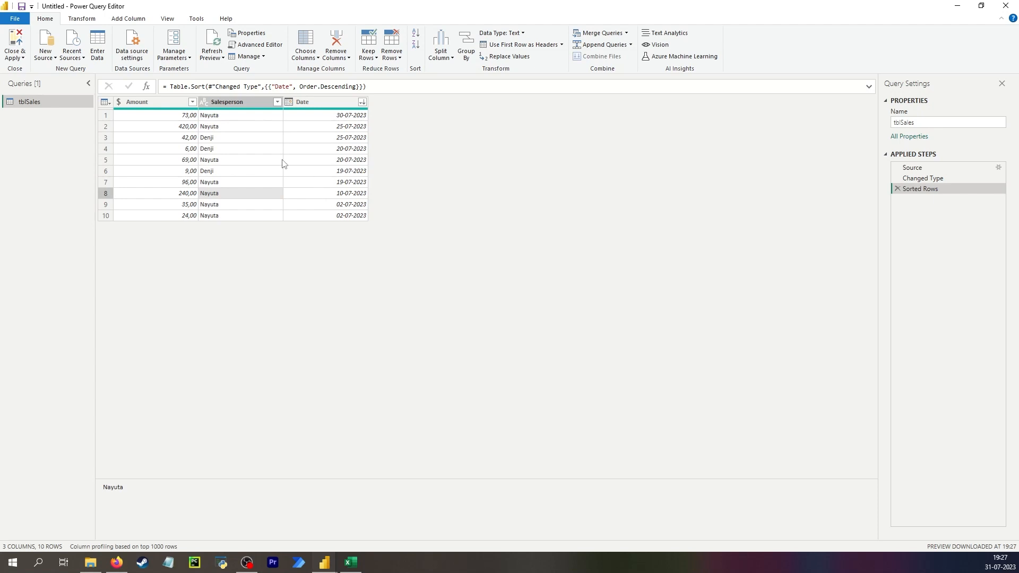
left_click(919, 168)
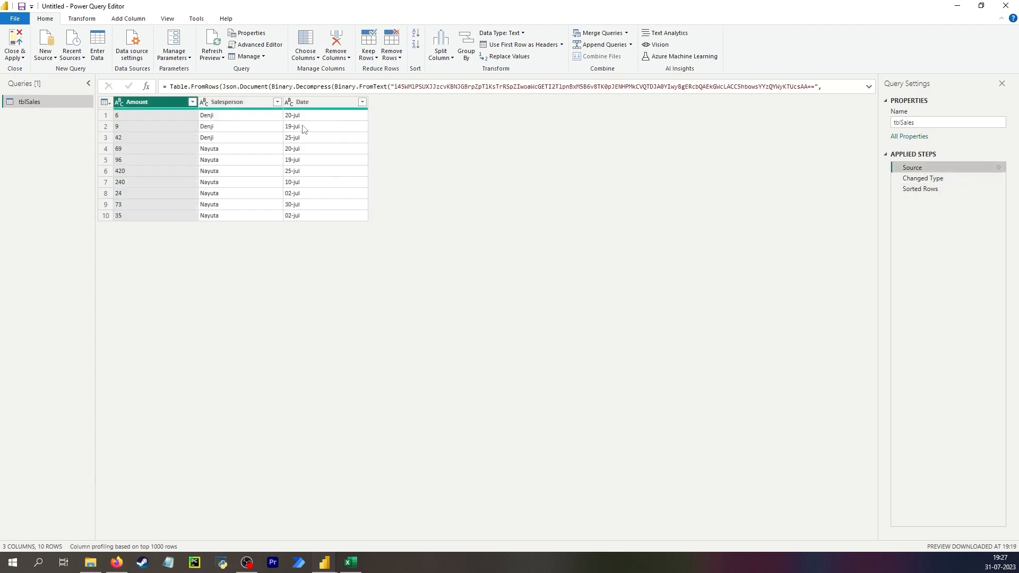
left_click(948, 190)
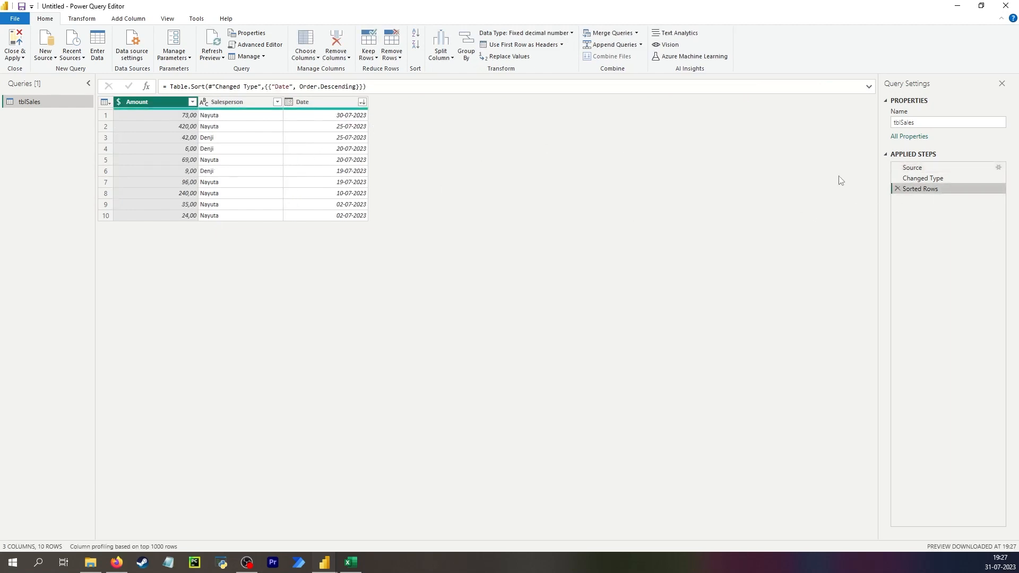
- Insert an index column starting at 0 directly after the Changed Type step, ahead of the date sort
left_click(934, 182)
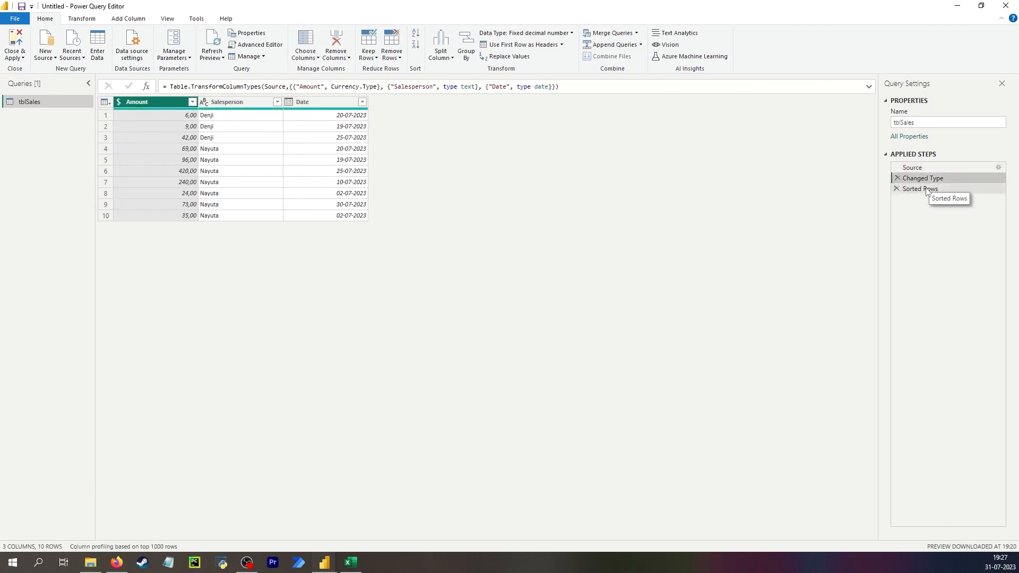
left_click(139, 18)
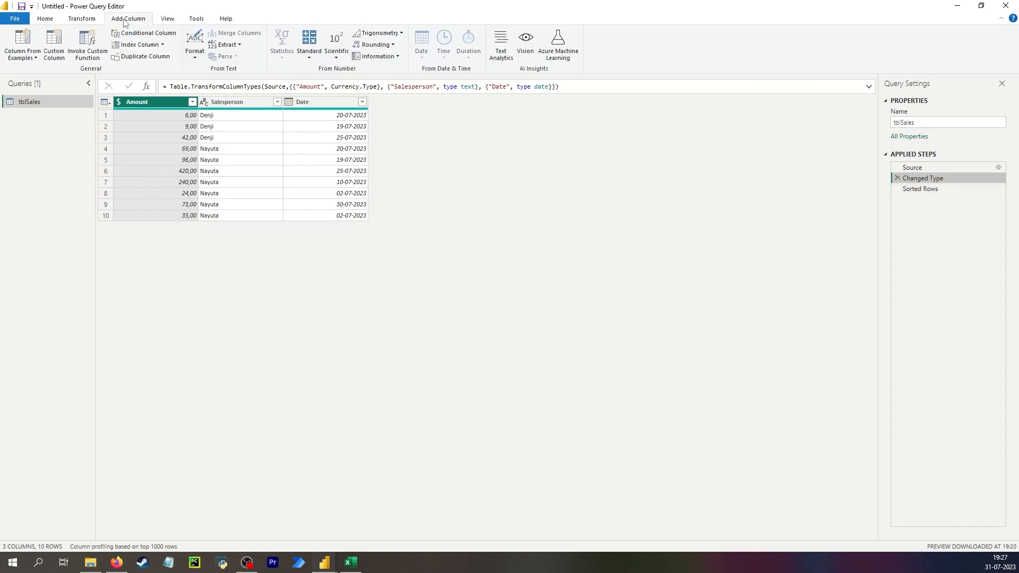
left_click(155, 47)
left_click(549, 304)
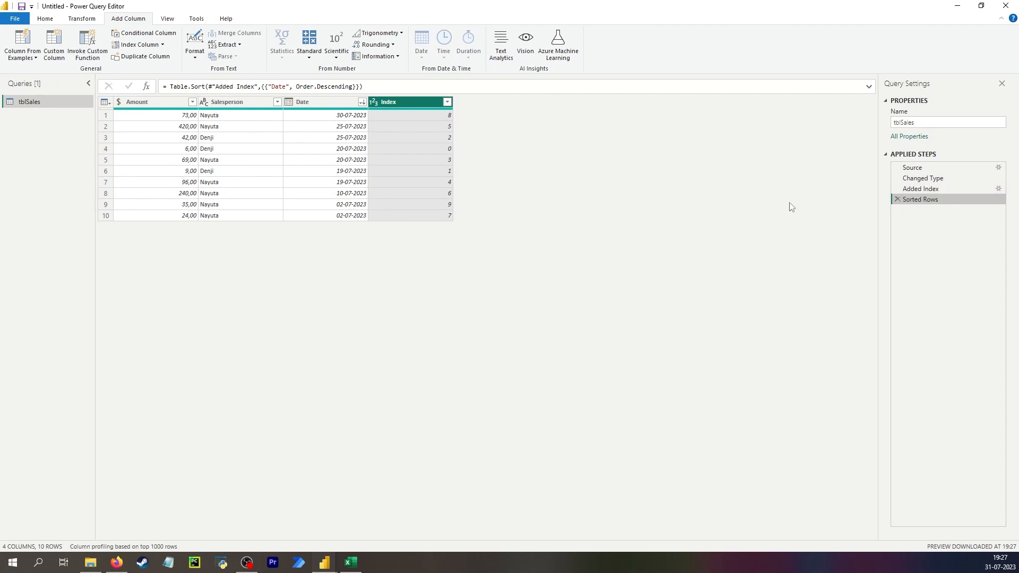
- Compare the index order before and after sorting, and remove duplicates by Salesperson after the Sorted Rows step
left_click(921, 189)
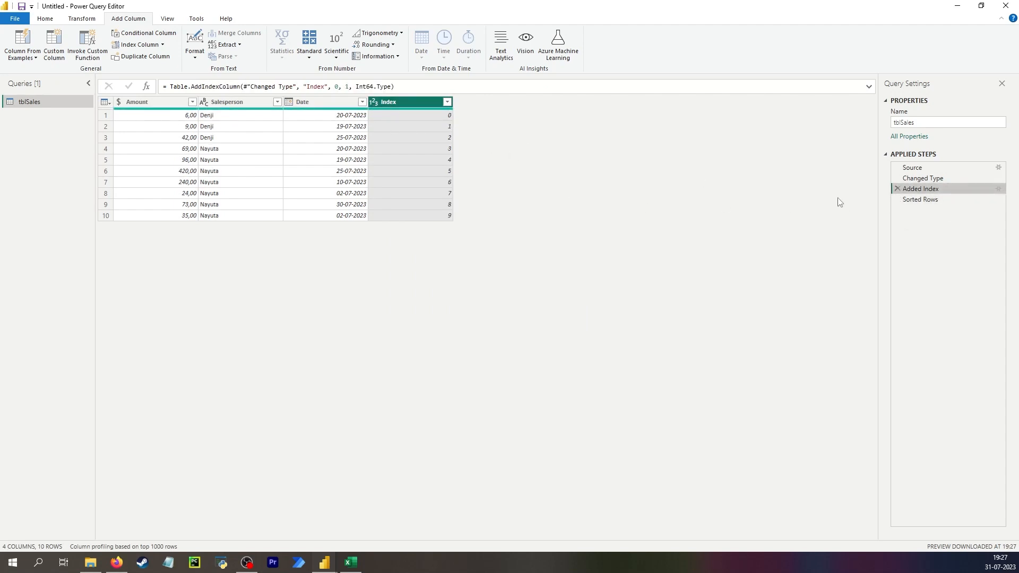
left_click(948, 200)
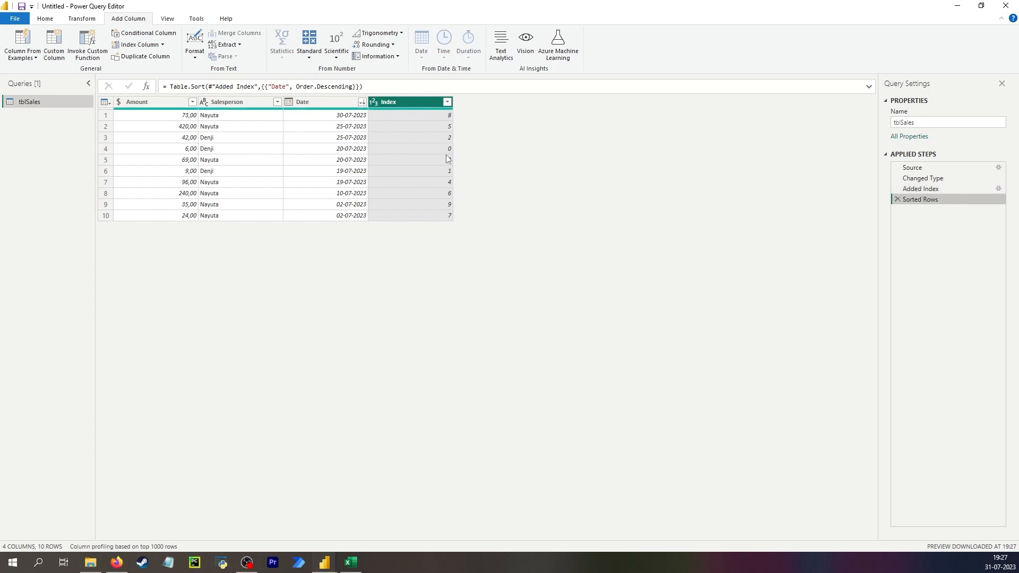
left_click(407, 115)
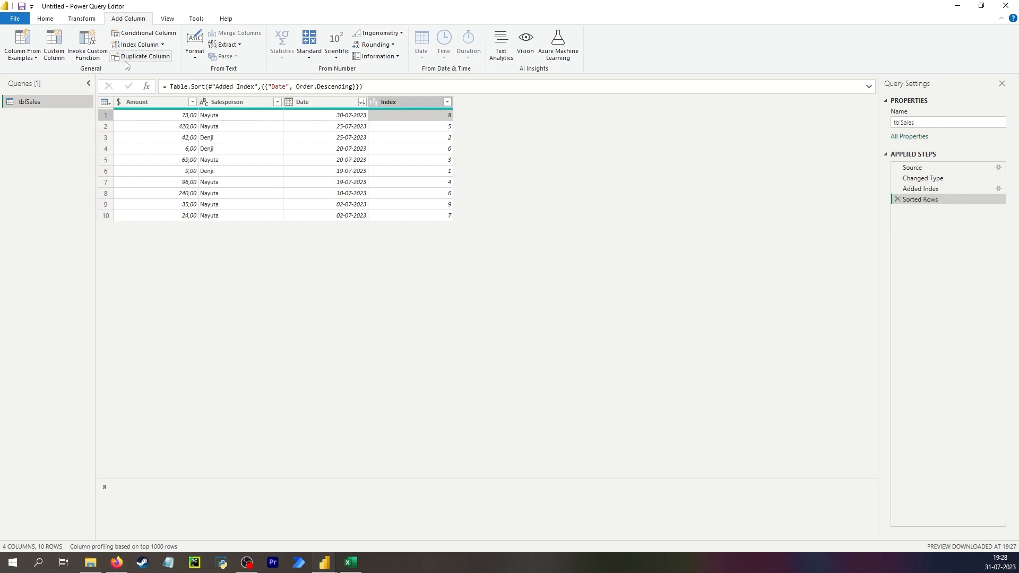
left_click(244, 106)
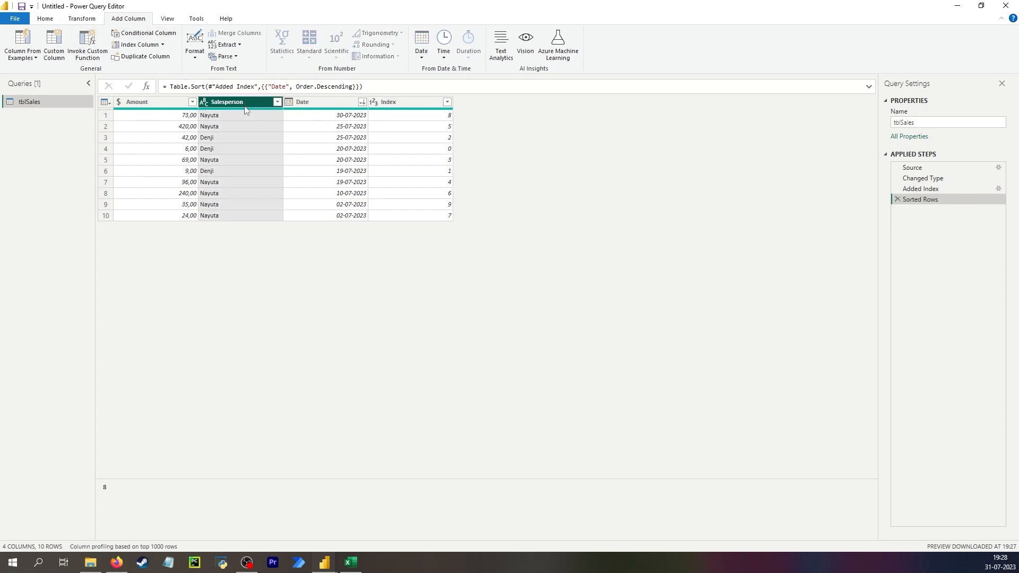
left_click(45, 18)
left_click(392, 51)
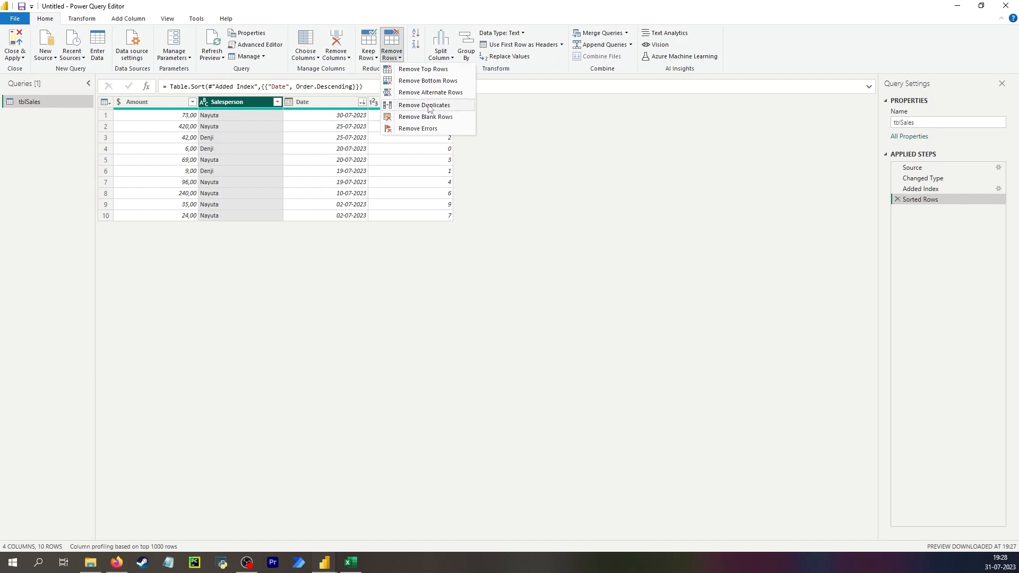
left_click(430, 107)
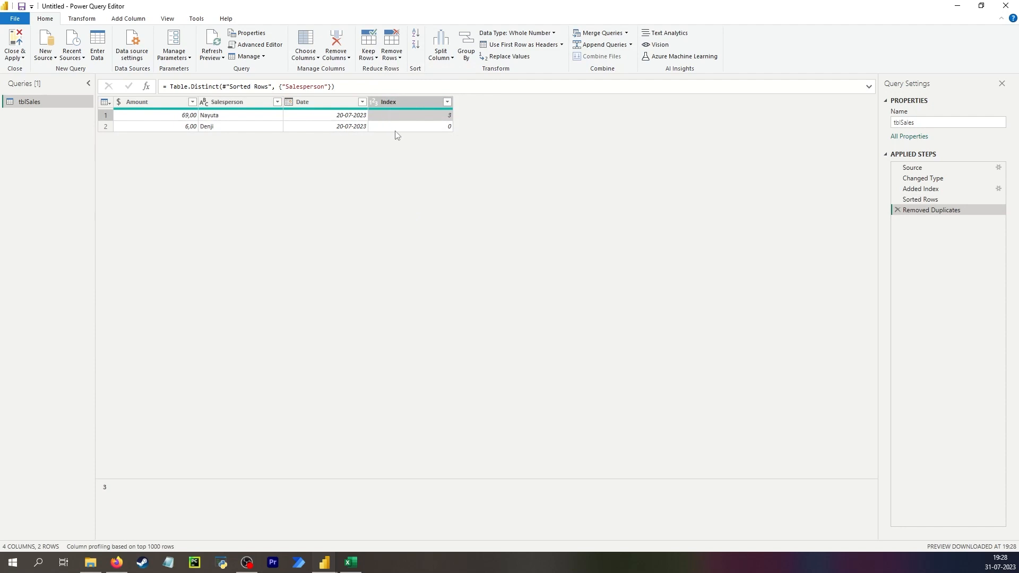
- Check each salesperson's first row and index value in the Added Index step against the Removed Duplicates result
left_click(923, 190)
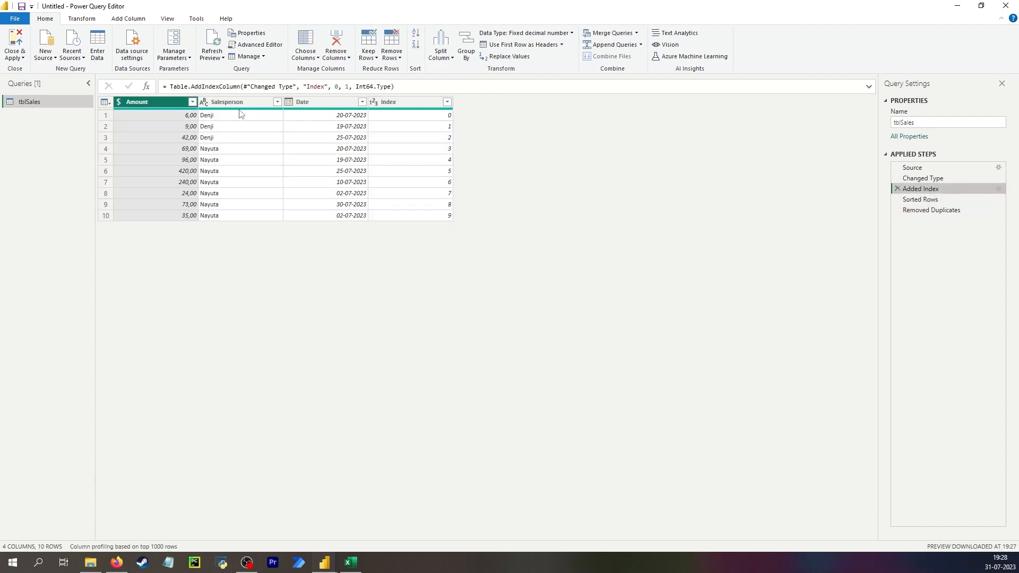
left_click(214, 120)
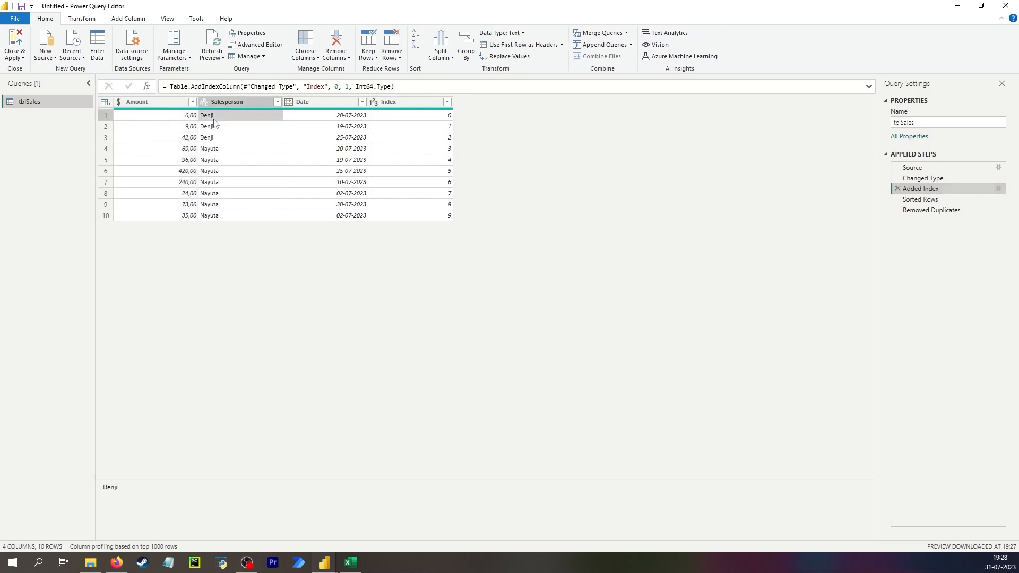
left_click(425, 118)
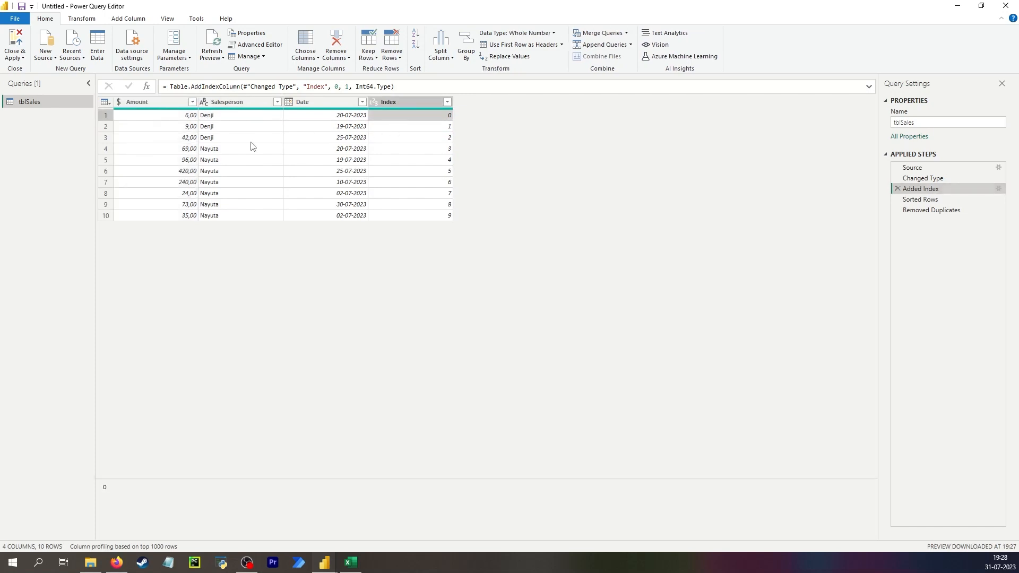
left_click(213, 152)
left_click(405, 150)
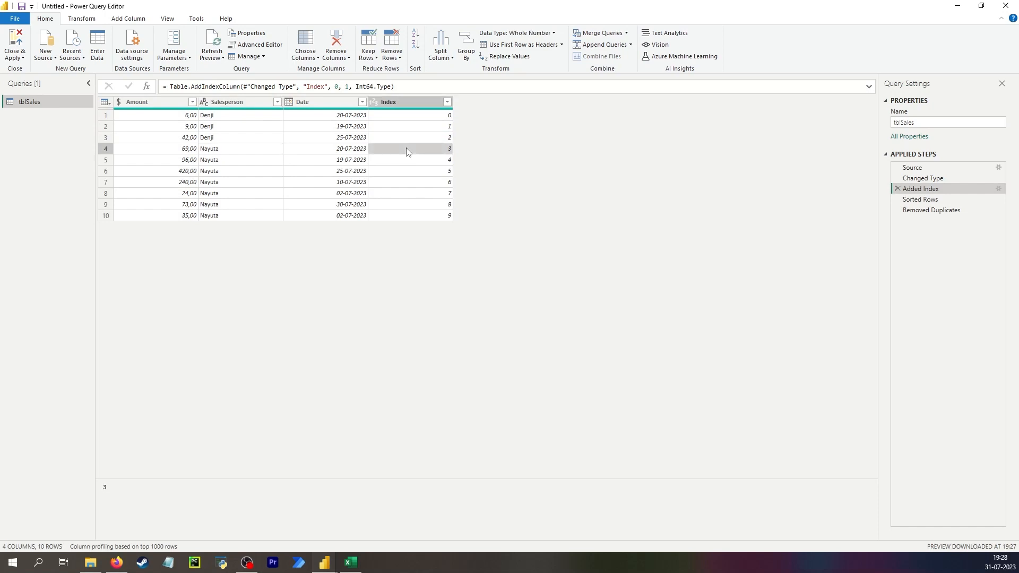
left_click(926, 210)
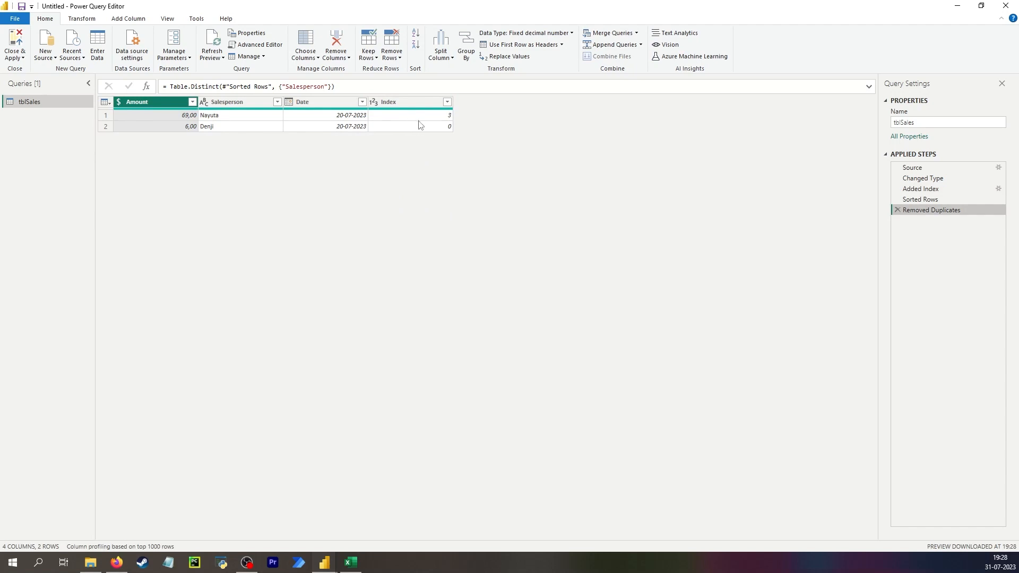
- Check each salesperson's first row and index value in the Sorted Rows step against the Removed Duplicates result
left_click(935, 199)
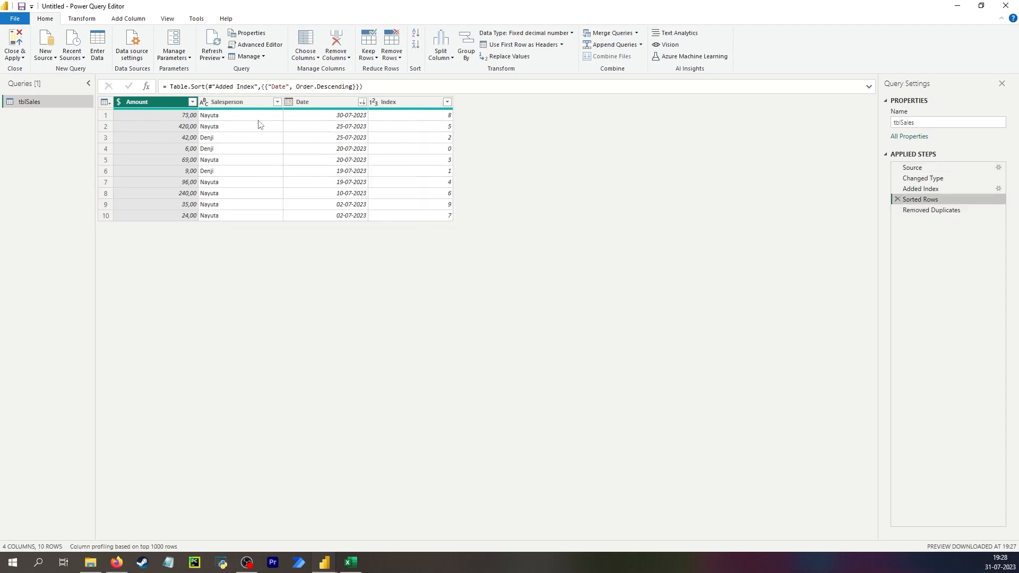
left_click(230, 116)
left_click(429, 121)
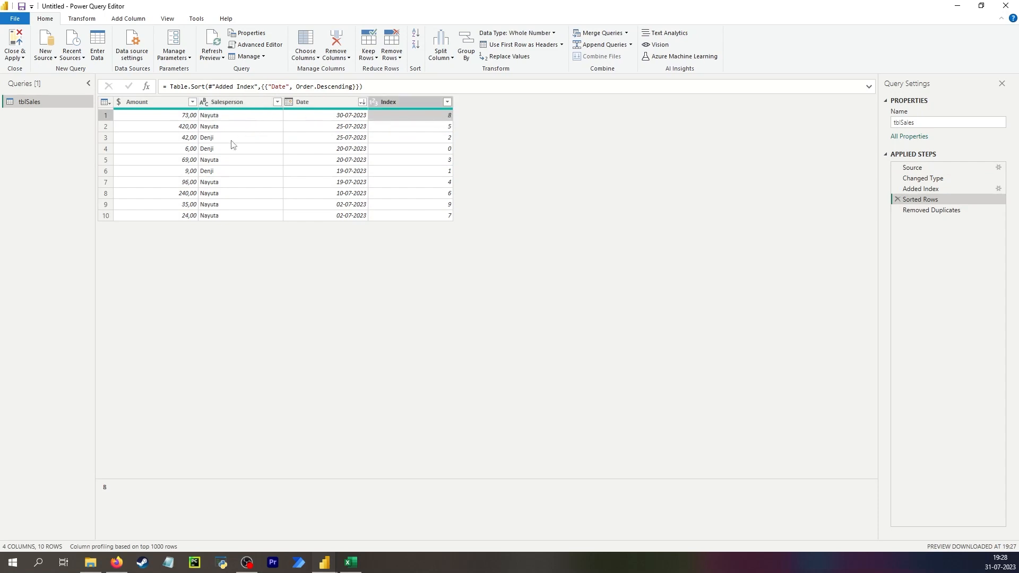
left_click(203, 140)
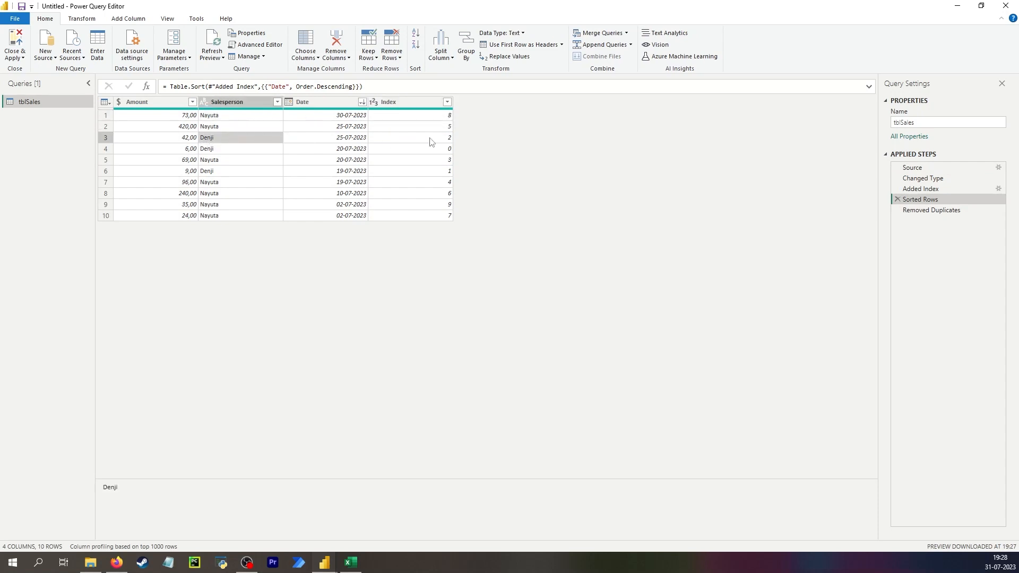
left_click(449, 141)
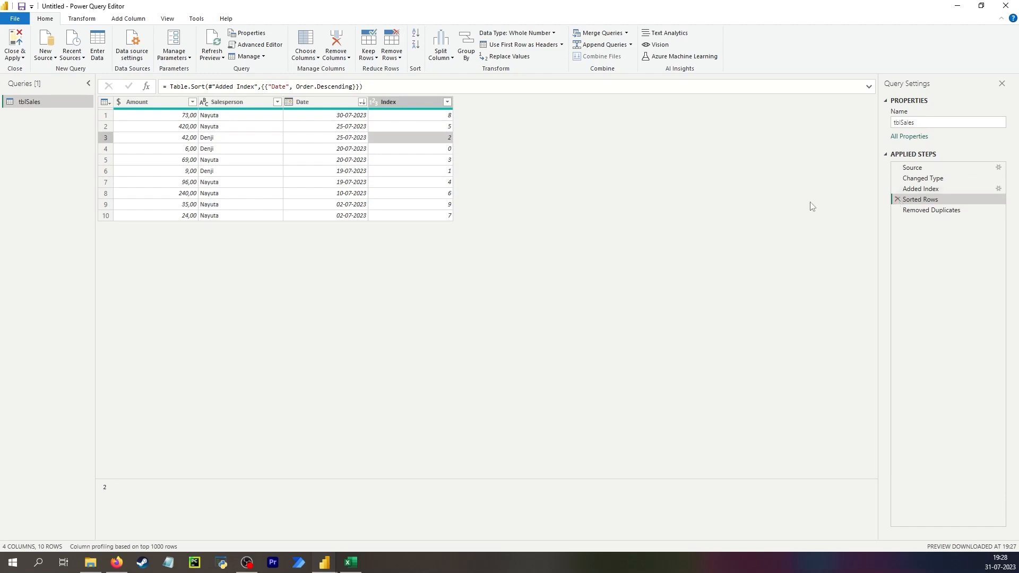
left_click(932, 210)
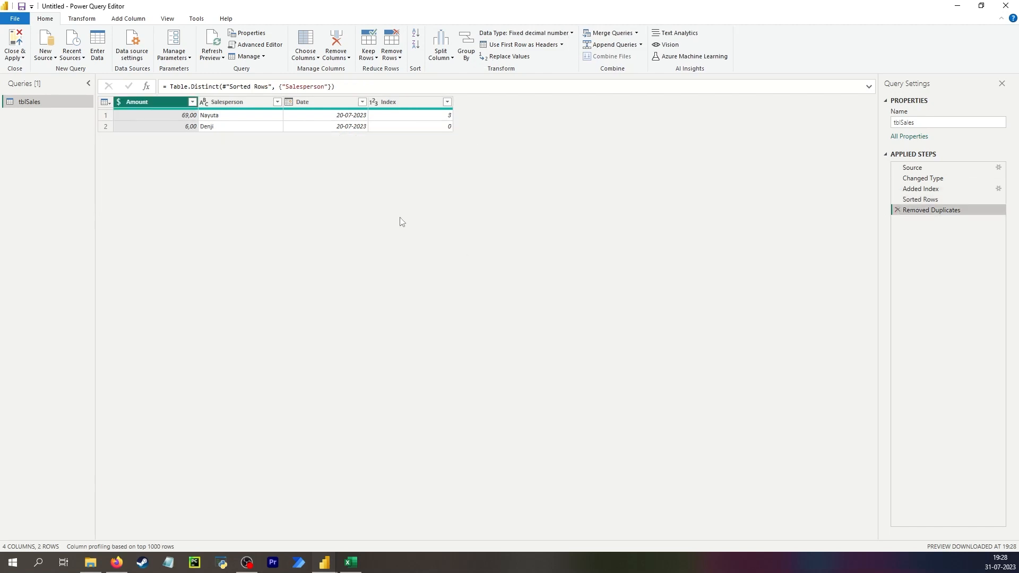
- Insert a second index column starting at 0 after the Sorted Rows step and review the Removed Duplicates result
left_click(935, 199)
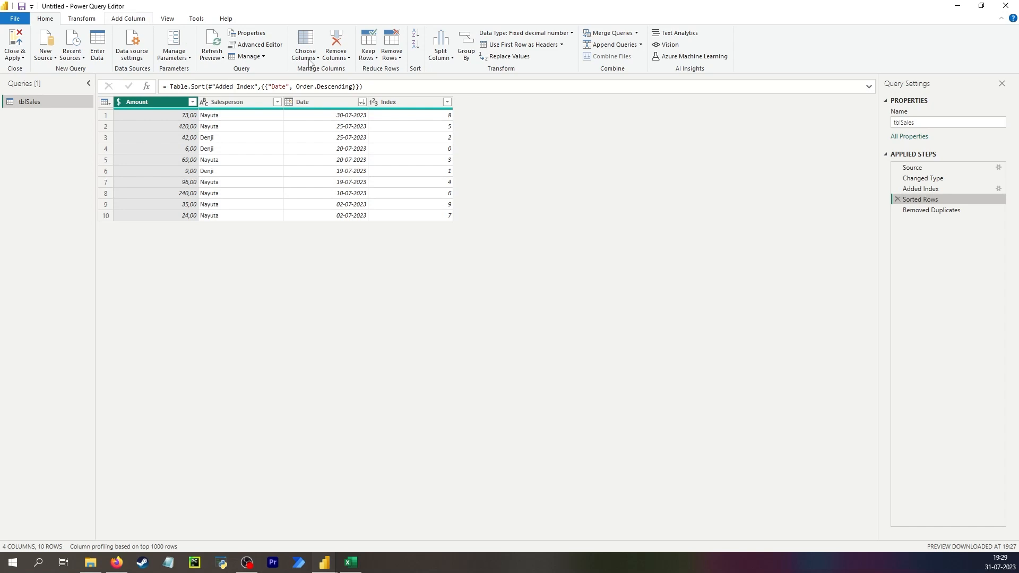
left_click(126, 20)
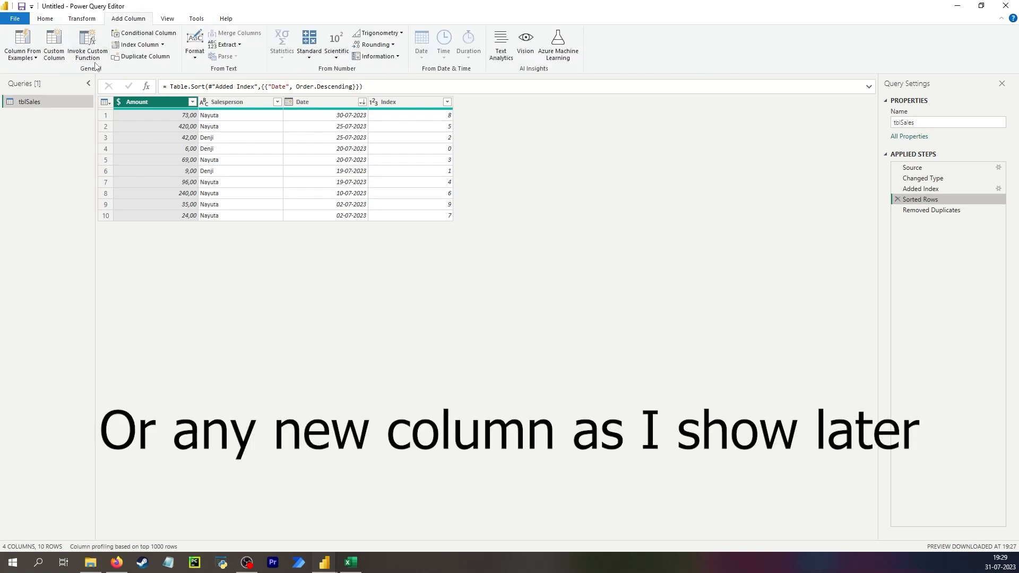
left_click(147, 45)
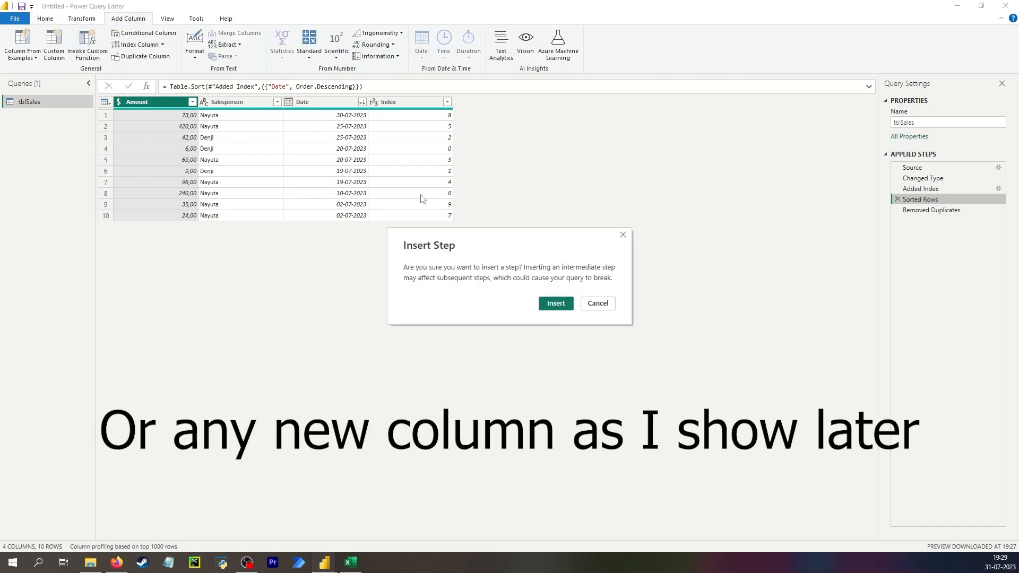
left_click(553, 306)
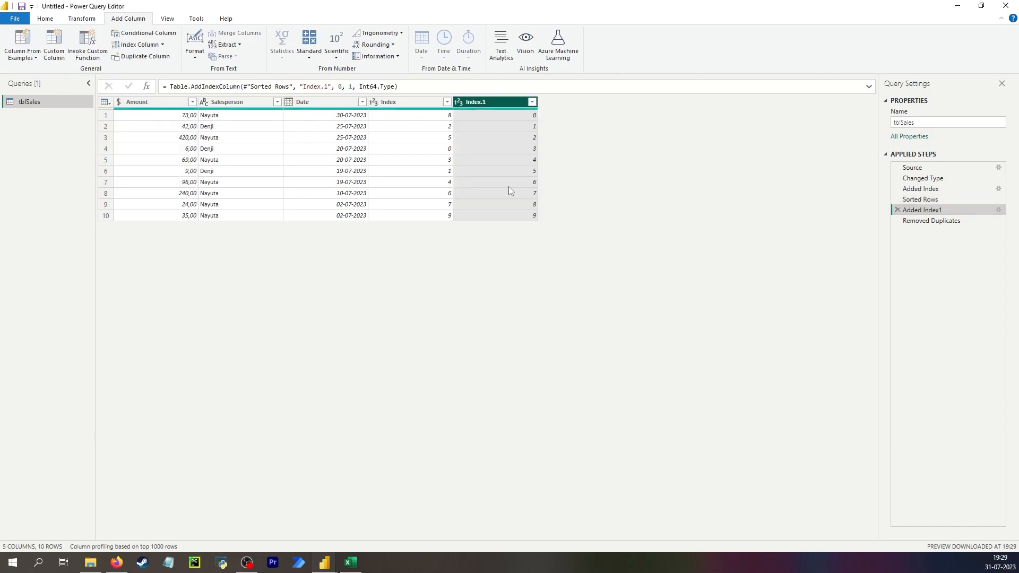
left_click(477, 119)
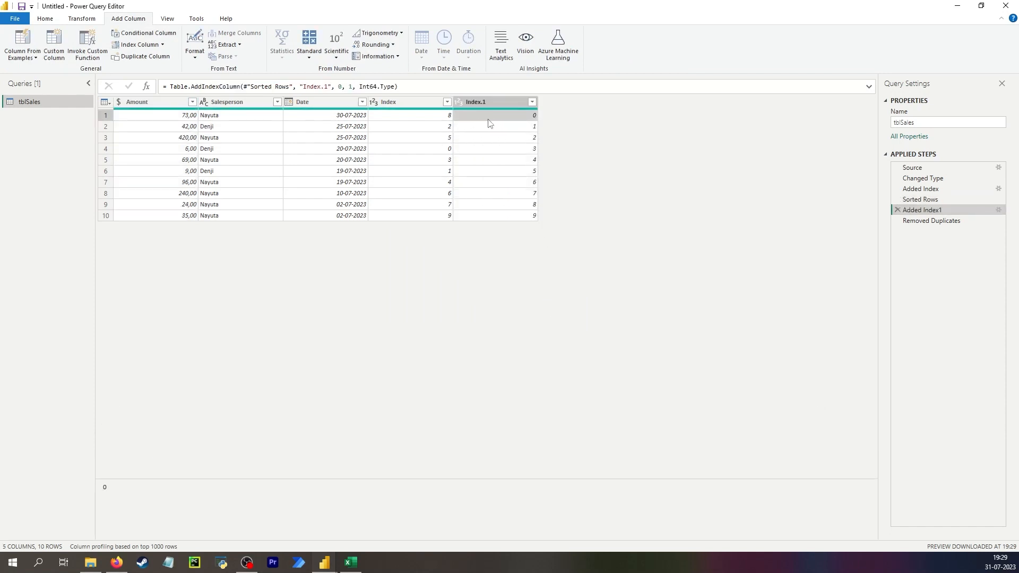
left_click(897, 221)
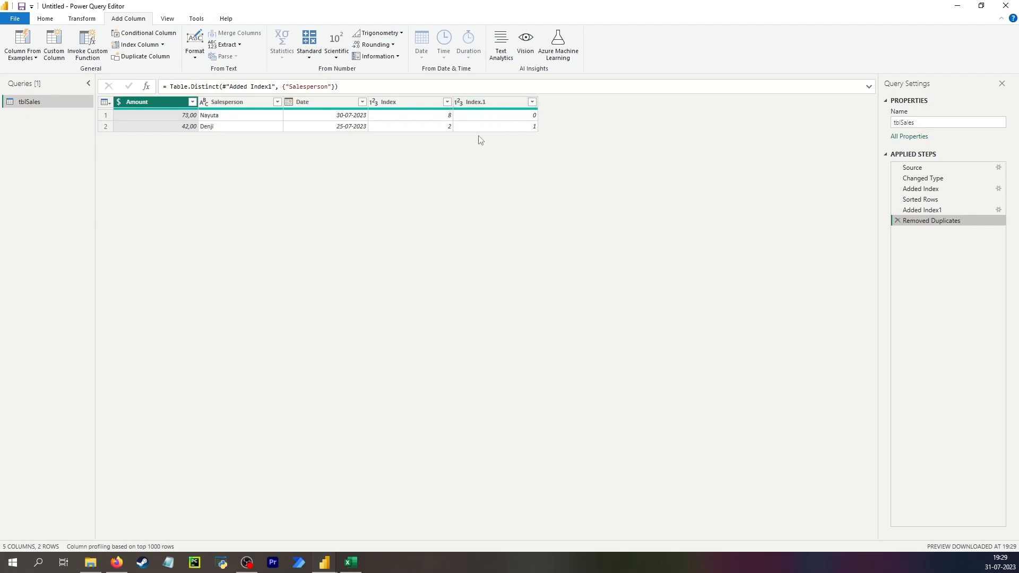
left_click(477, 115)
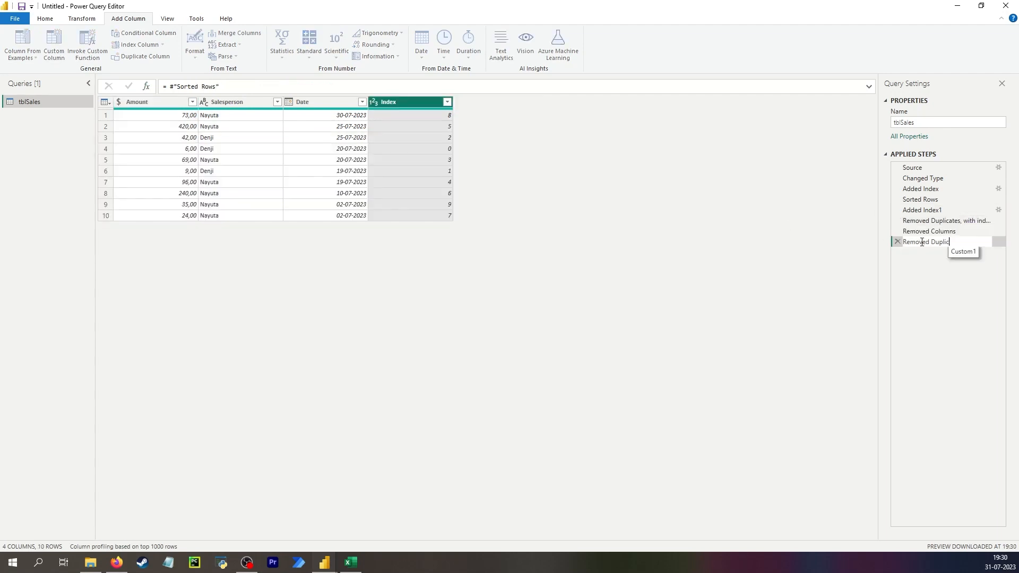
- Rename the custom step that references Sorted Rows to "Removed Duplicates, Table buffer"
type("ates, Table buffer")
key("Return")
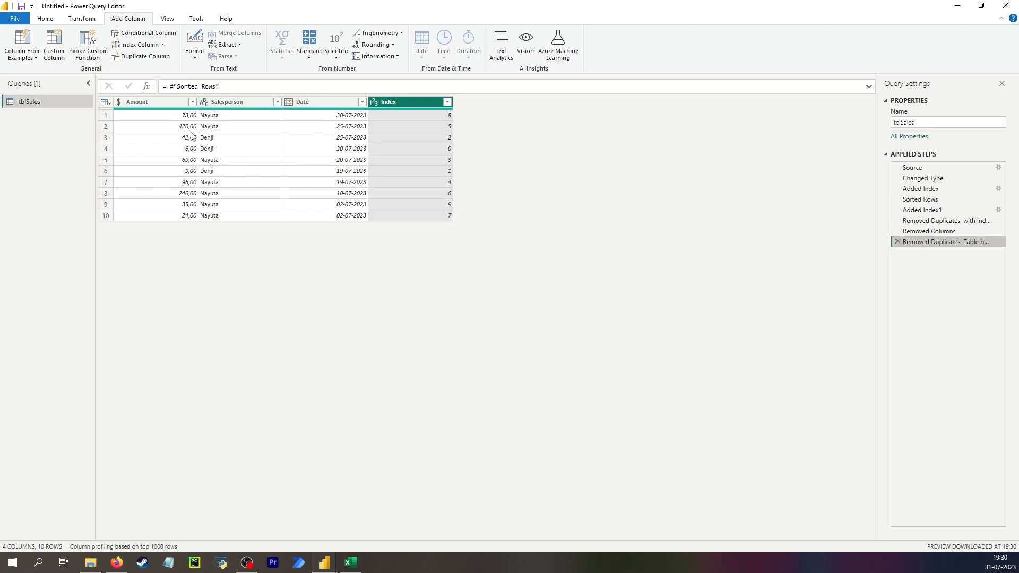
- Wrap the Sorted Rows reference in Table.Buffer, then in Table.Distinct on the "Salesperson" column, in the Removed Duplicates, Table buffer step's formula
left_click_drag(230, 86, 167, 87)
key("ctrl+x")
type("Table.Buffer(")
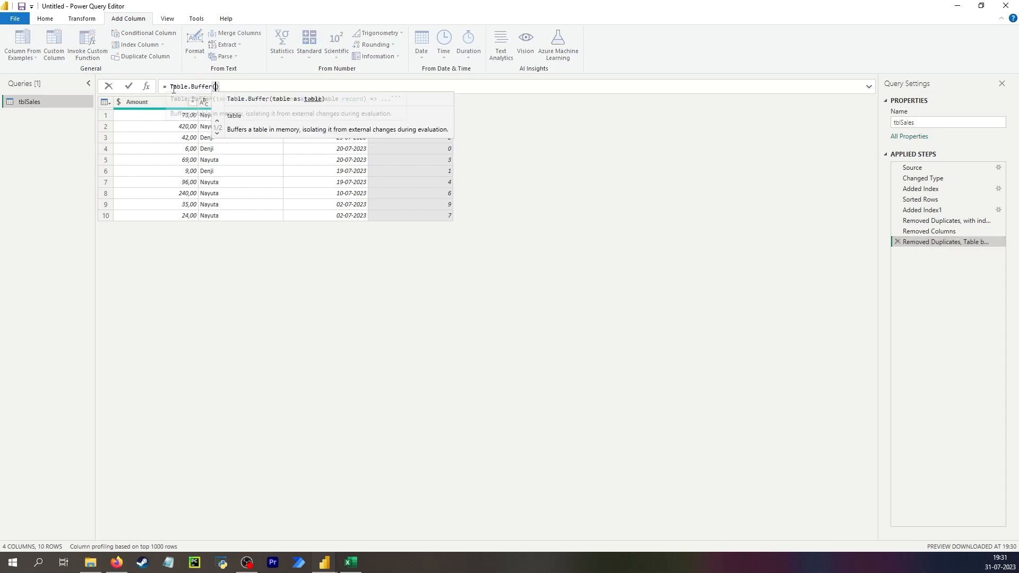
key("ctrl+v")
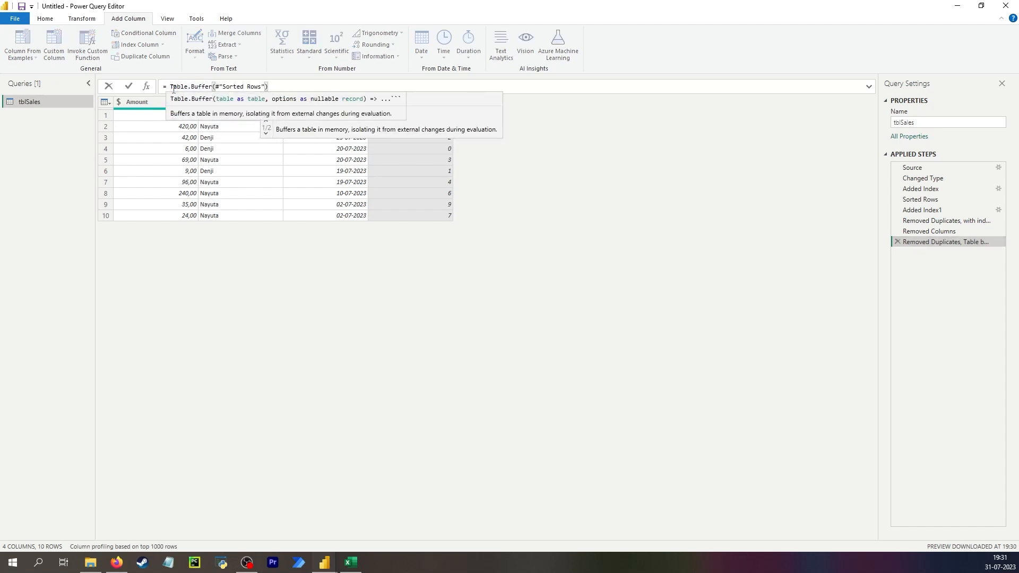
key("Return")
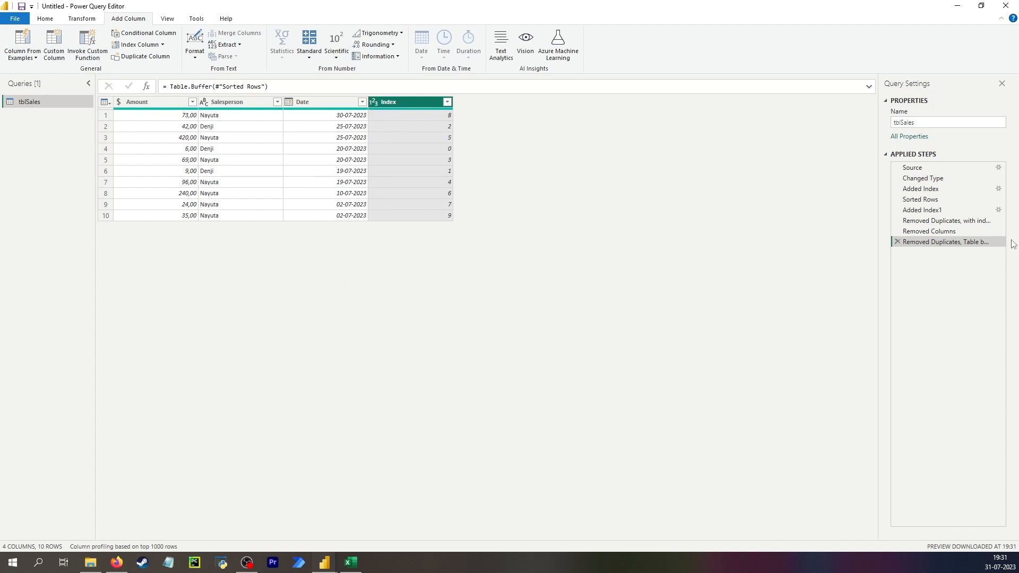
left_click(170, 86)
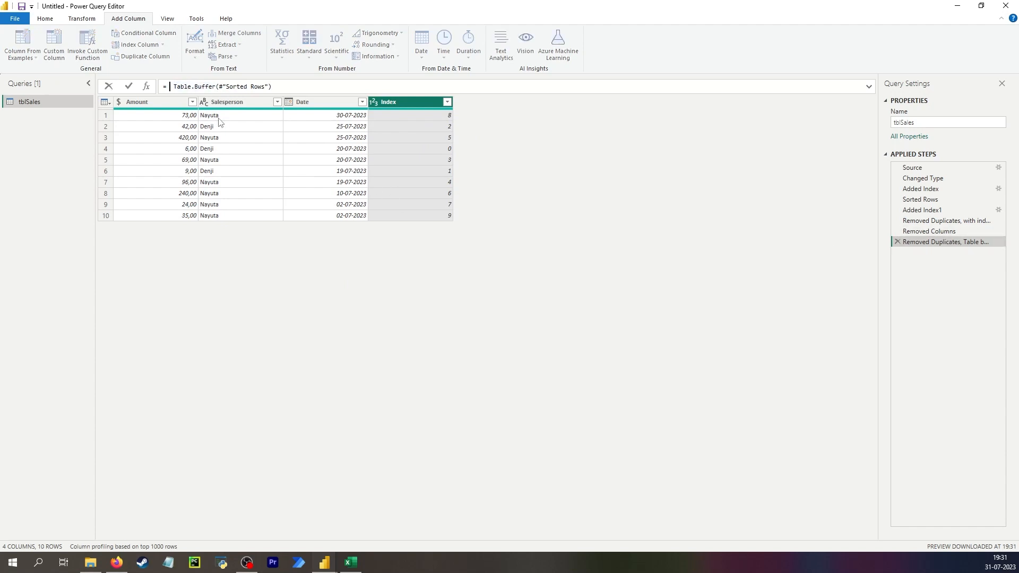
type("Table.Distinct(")
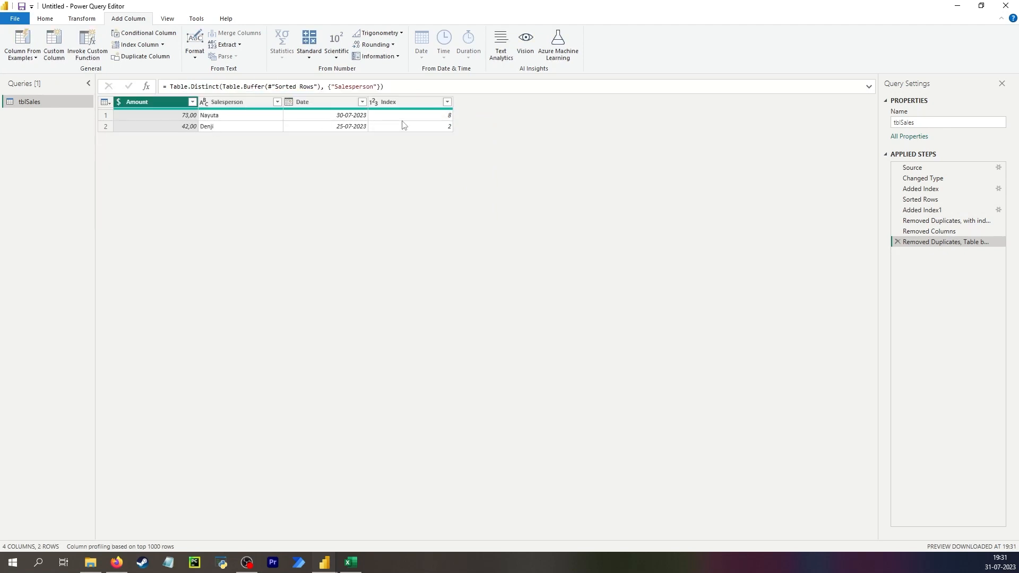
- Compare the Added Index1 and Removed Columns results with the Removed Duplicates, Table buffer result
left_click(926, 210)
left_click(934, 232)
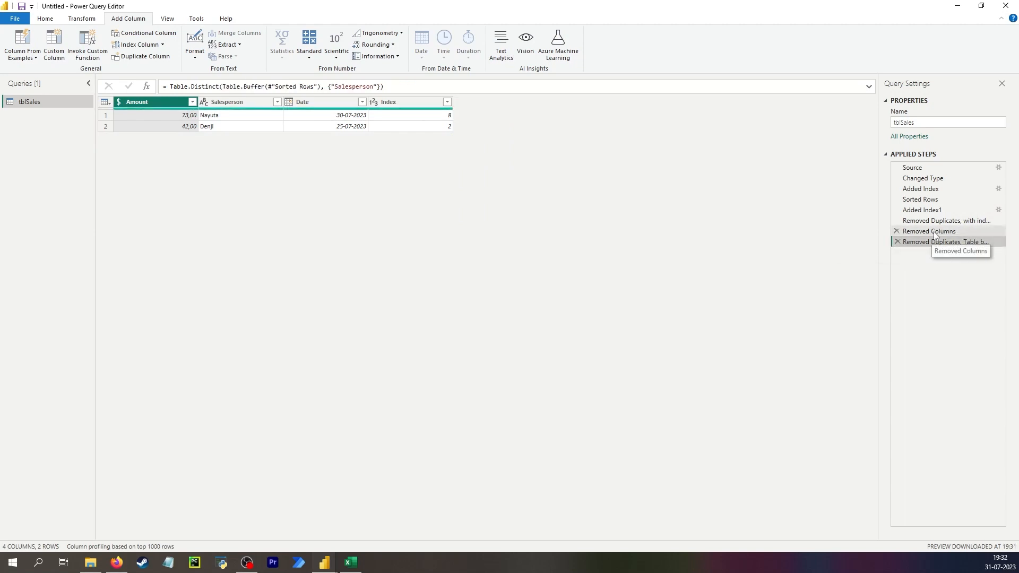
left_click(932, 243)
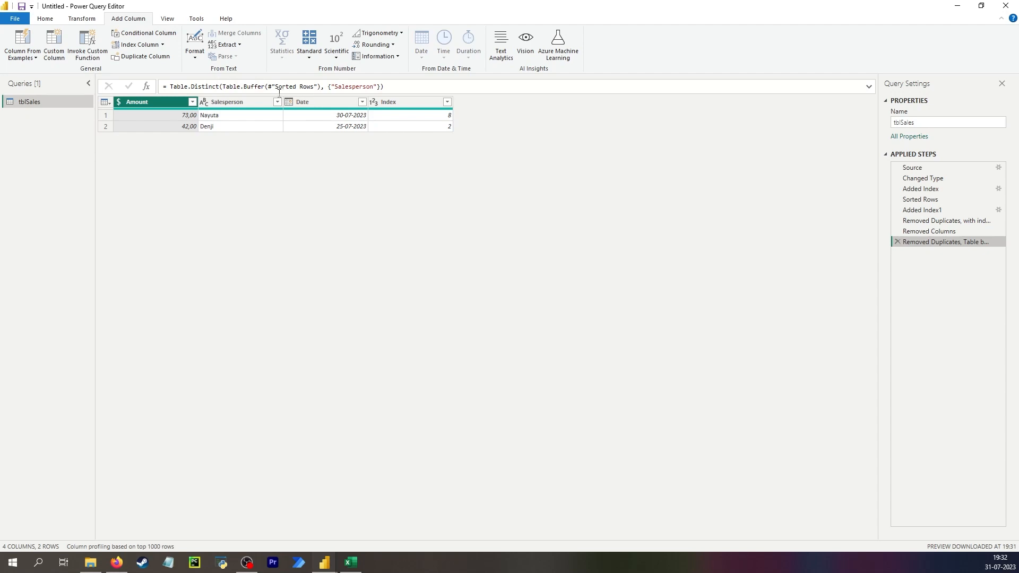
left_click(931, 211)
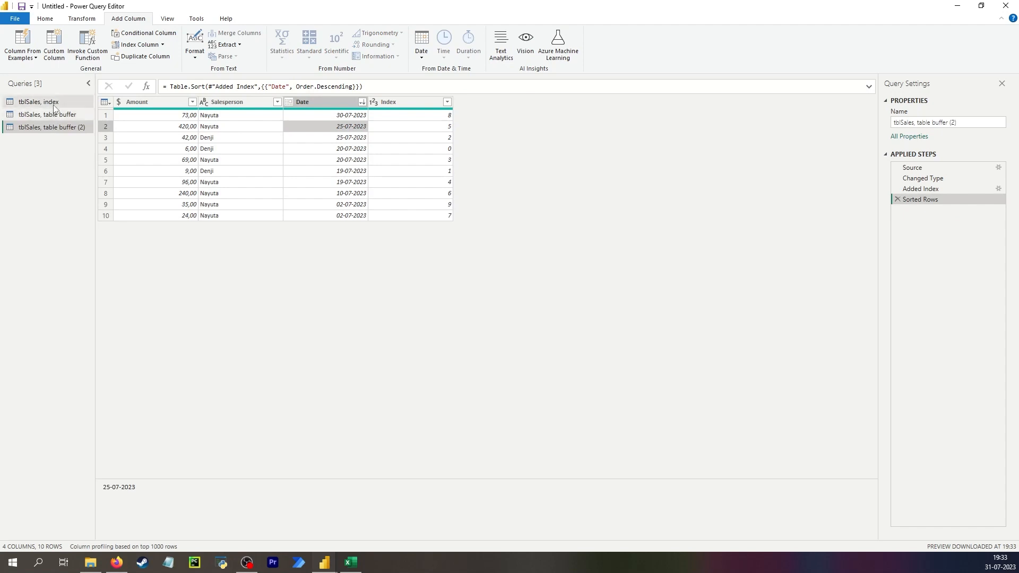
- Group the sorted rows of the "tblSales, Group By" query by Salesperson with the All Rows operation
left_click(53, 104)
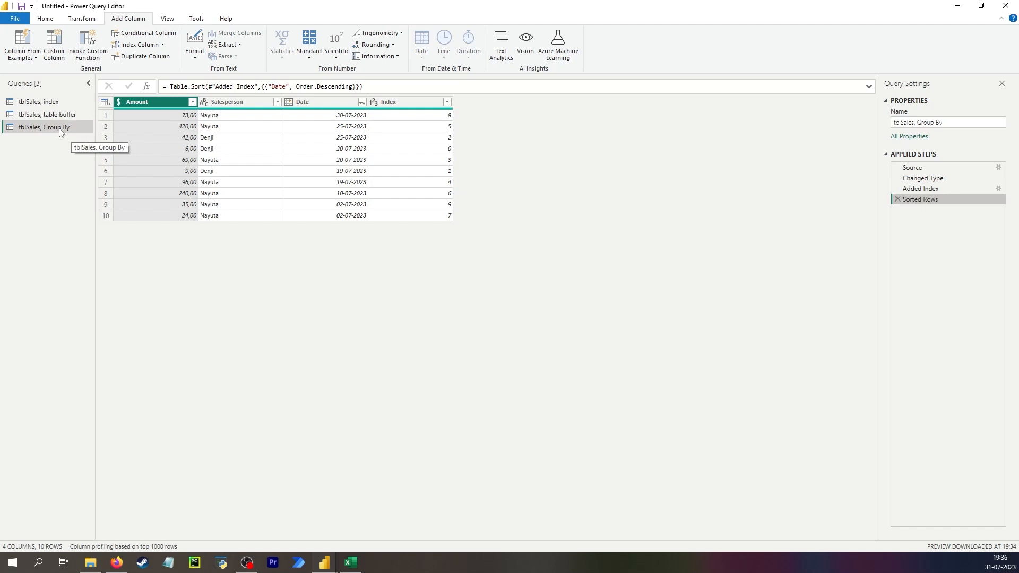
left_click(82, 19)
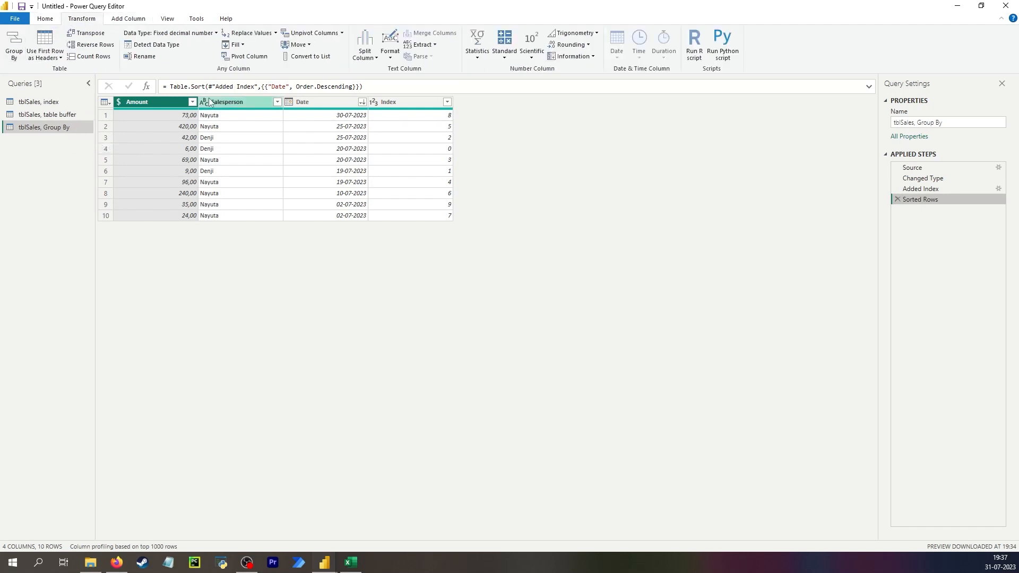
left_click(229, 102)
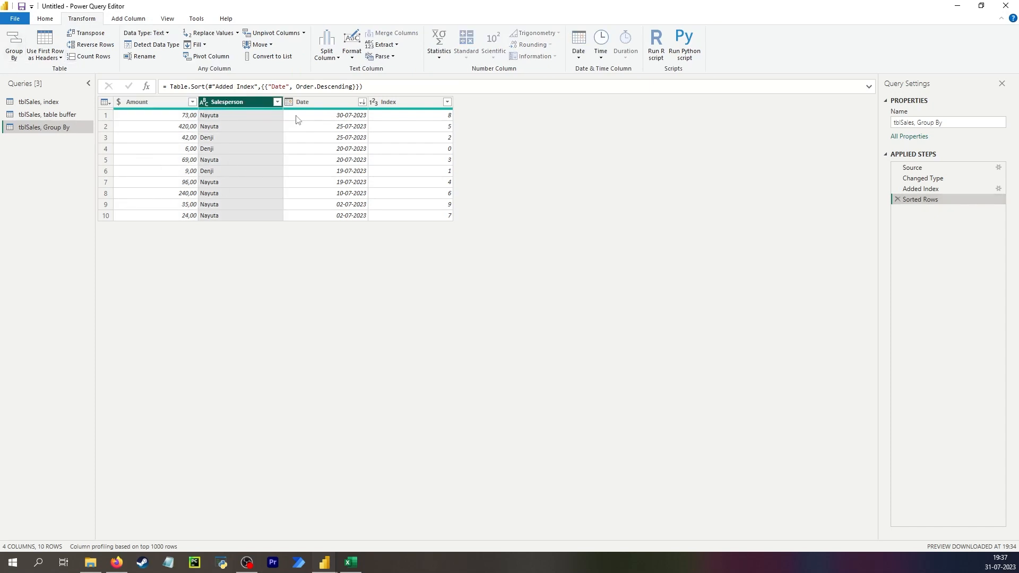
left_click(15, 45)
left_click(503, 307)
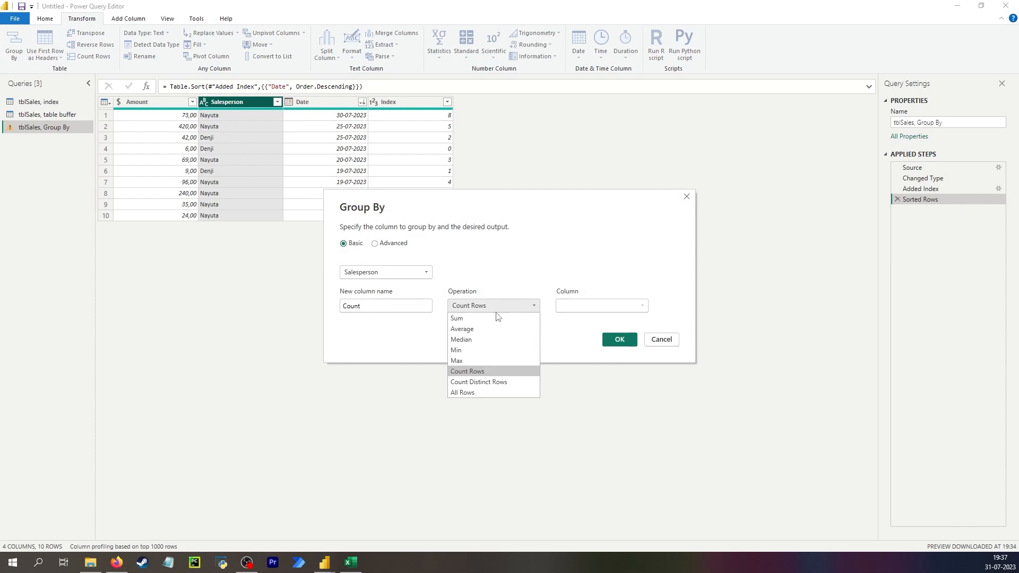
left_click(488, 393)
left_click(620, 341)
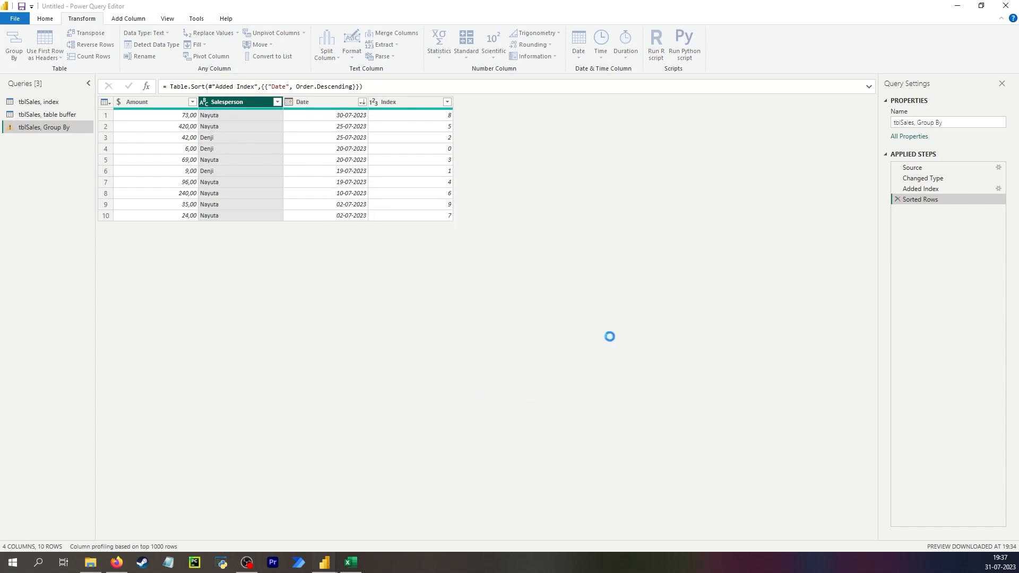
- Compare the row order in the first salesperson's nested table with that salesperson's index values in the Sorted Rows step
left_click(229, 115)
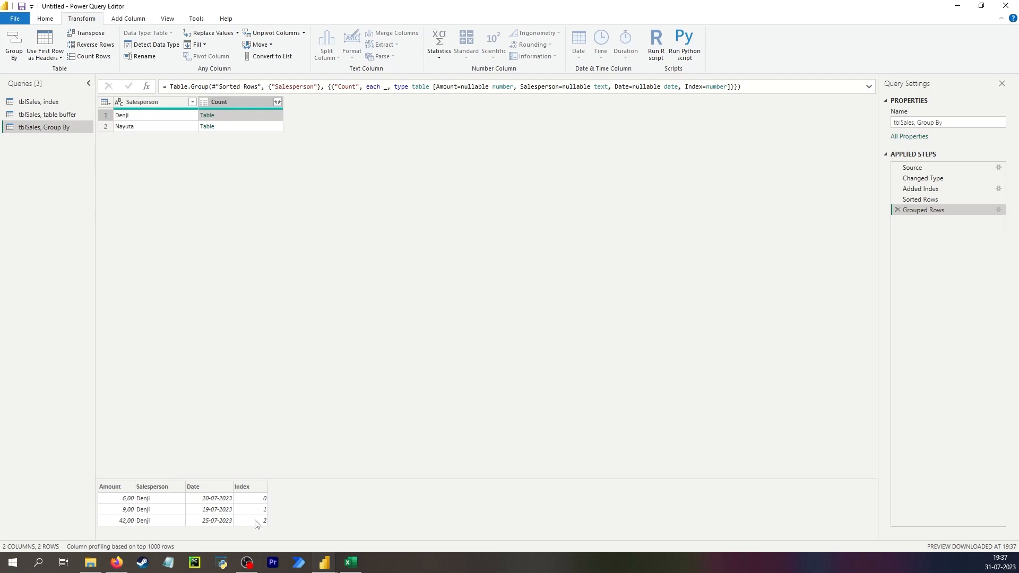
left_click(955, 199)
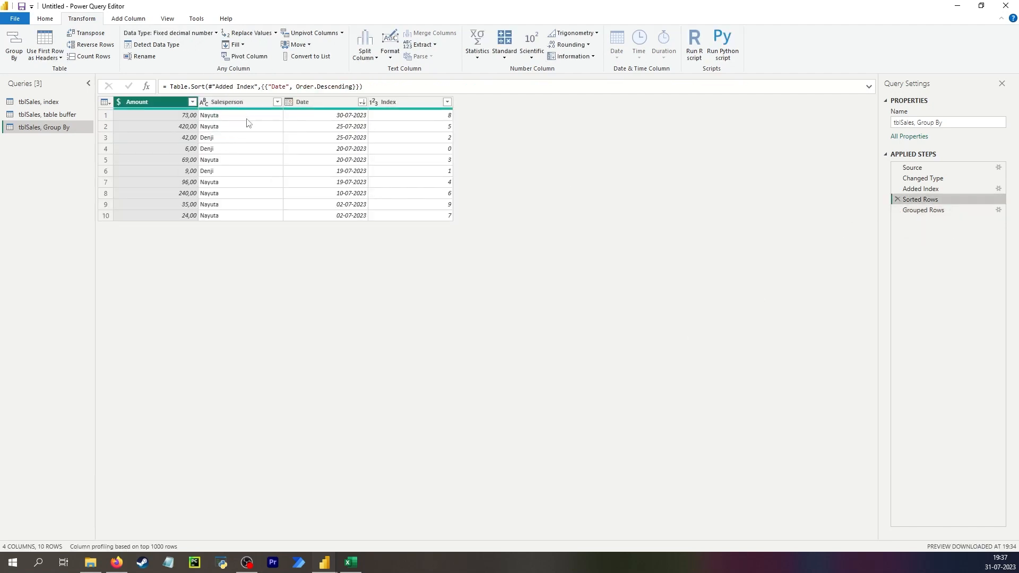
left_click(224, 142)
left_click(423, 139)
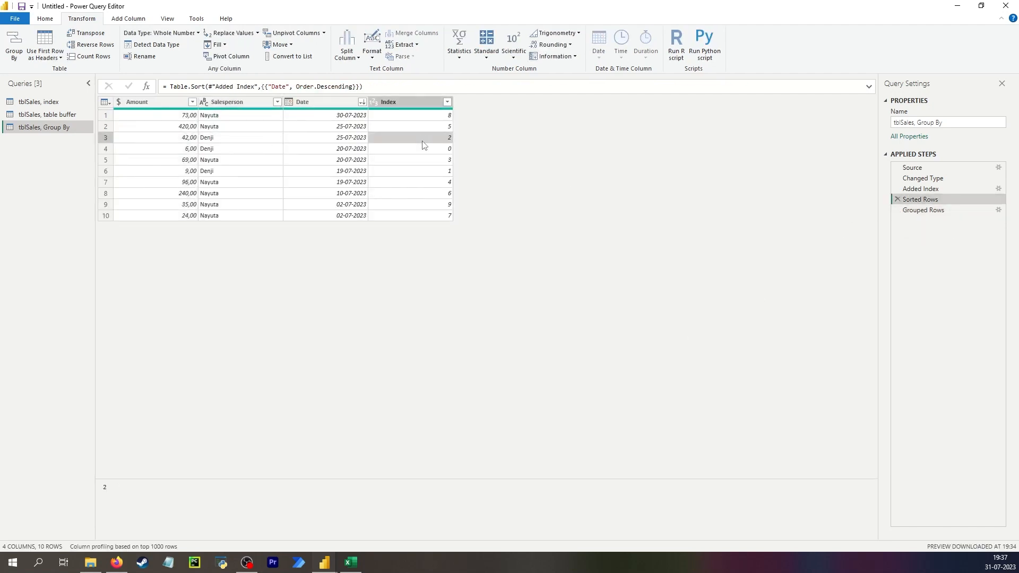
left_click(424, 149)
left_click(419, 171)
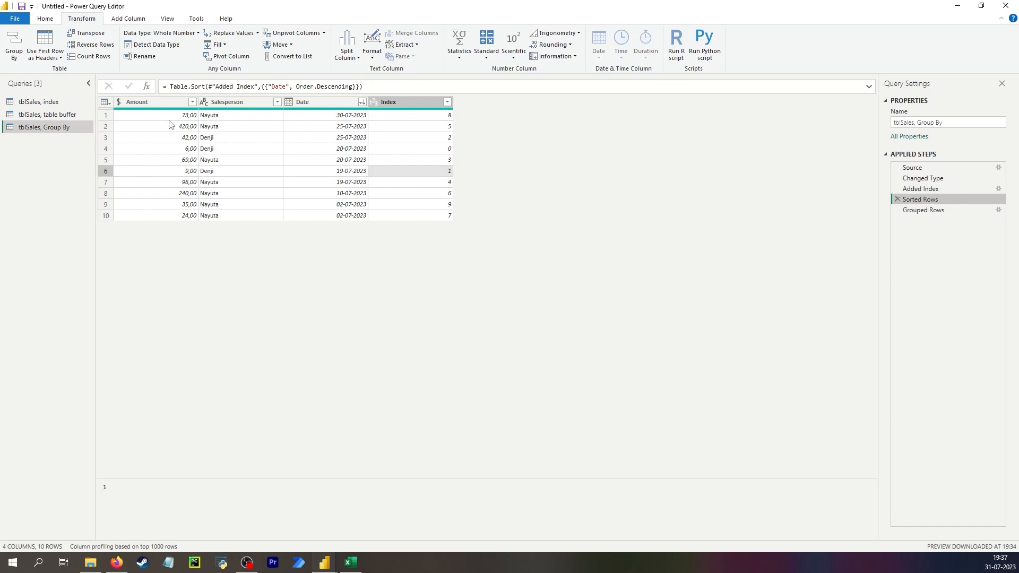
- Review the Removed Duplicates, with index column and Removed Columns steps in the "tblSales, index" query
left_click(47, 104)
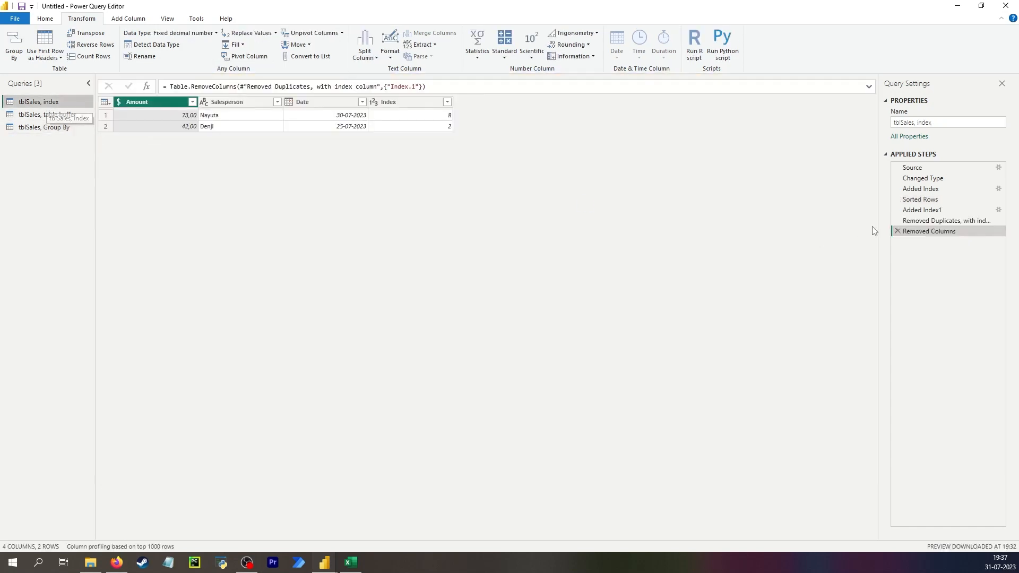
left_click(934, 222)
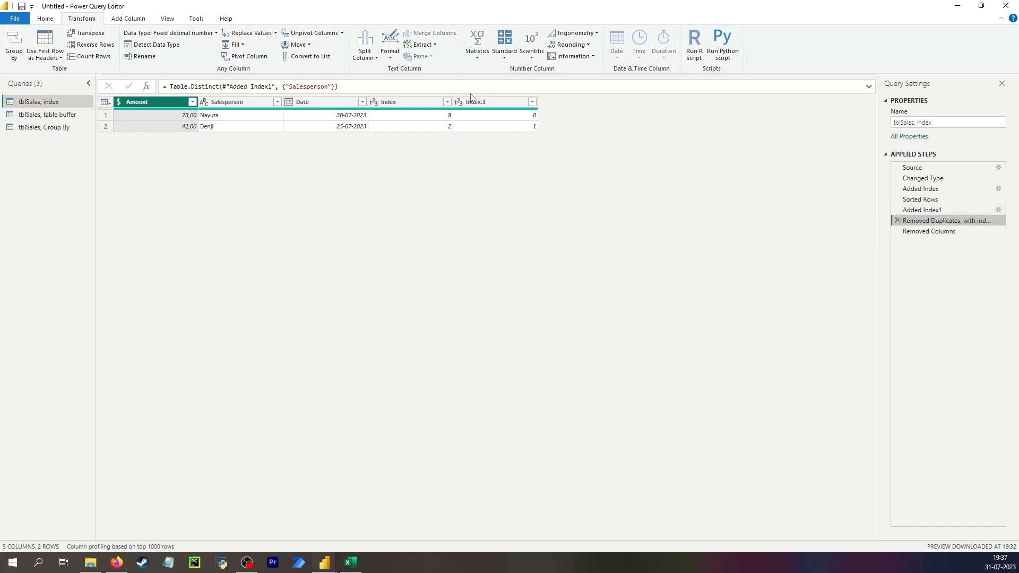
left_click(940, 233)
- Recheck the nested table order in the "tblSales, Group By" query's Grouped Rows step against its Sorted Rows step
left_click(75, 130)
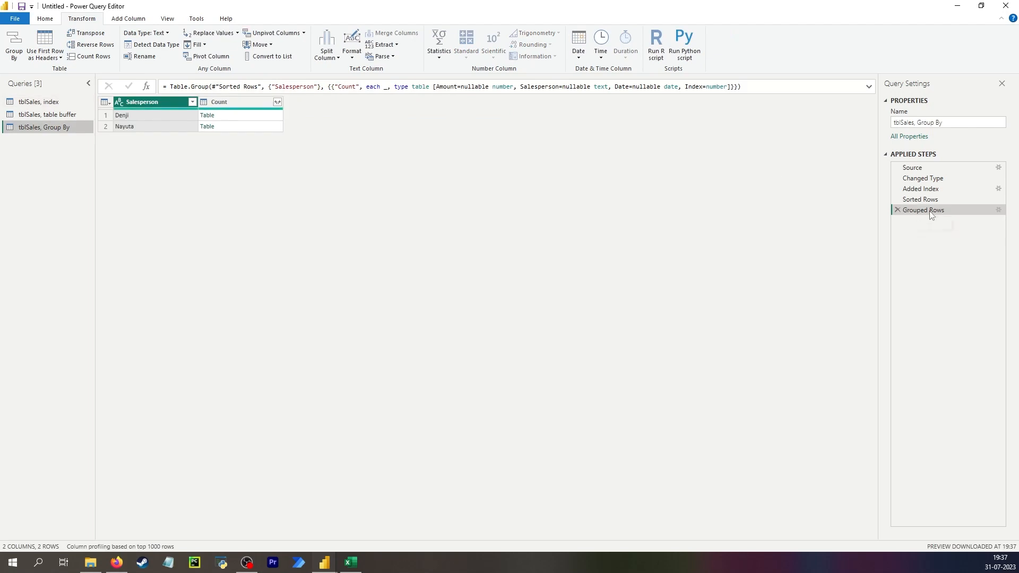
left_click(224, 116)
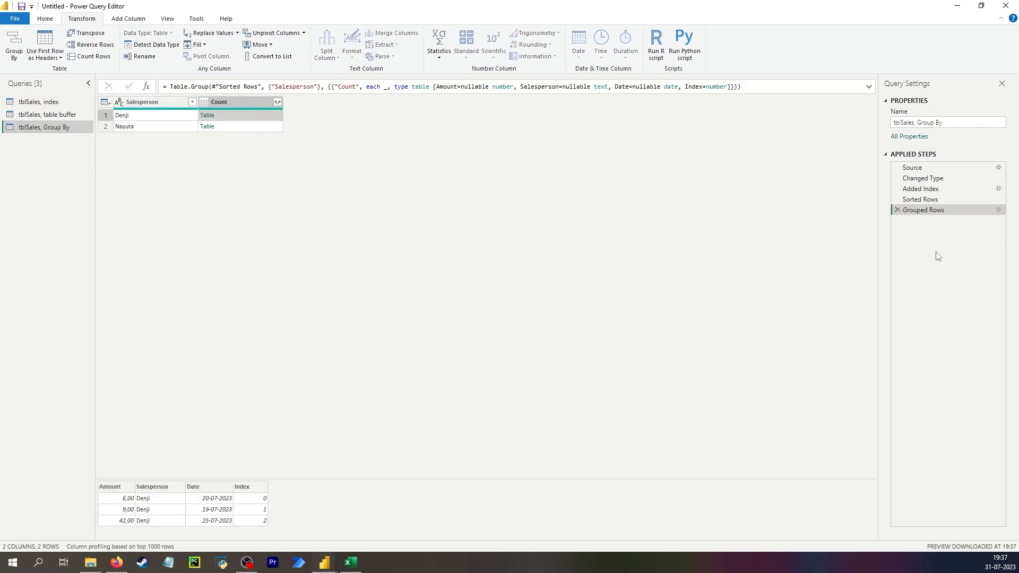
left_click(932, 200)
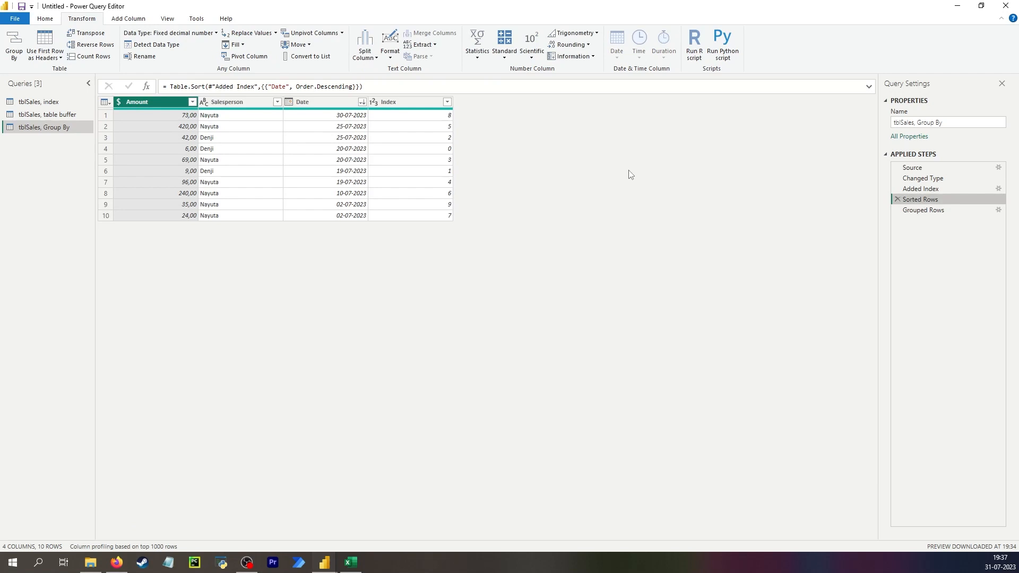
left_click(423, 138)
left_click(933, 213)
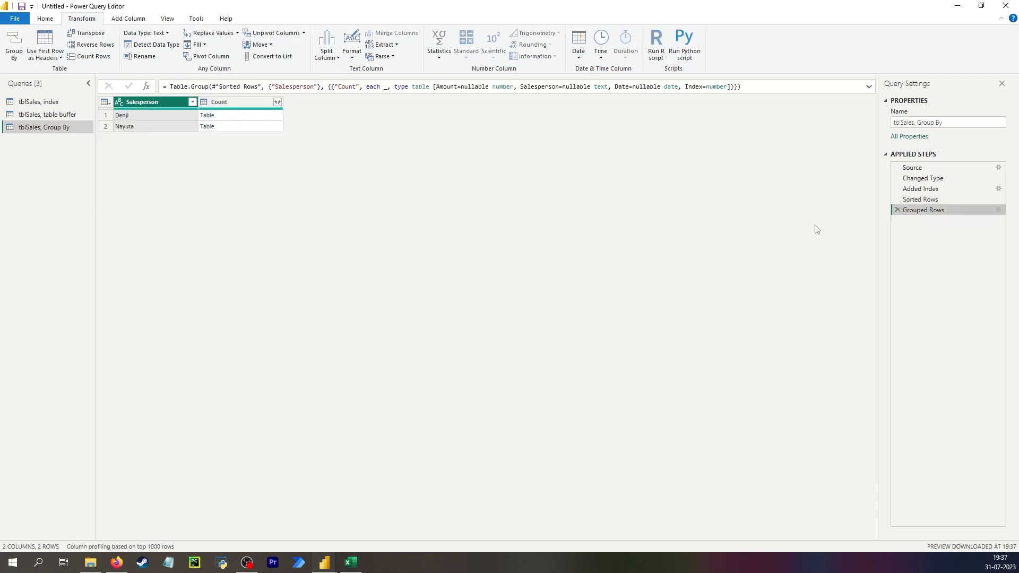
- Insert a custom column named Custom with the formula = 1 after the Sorted Rows step
left_click(929, 199)
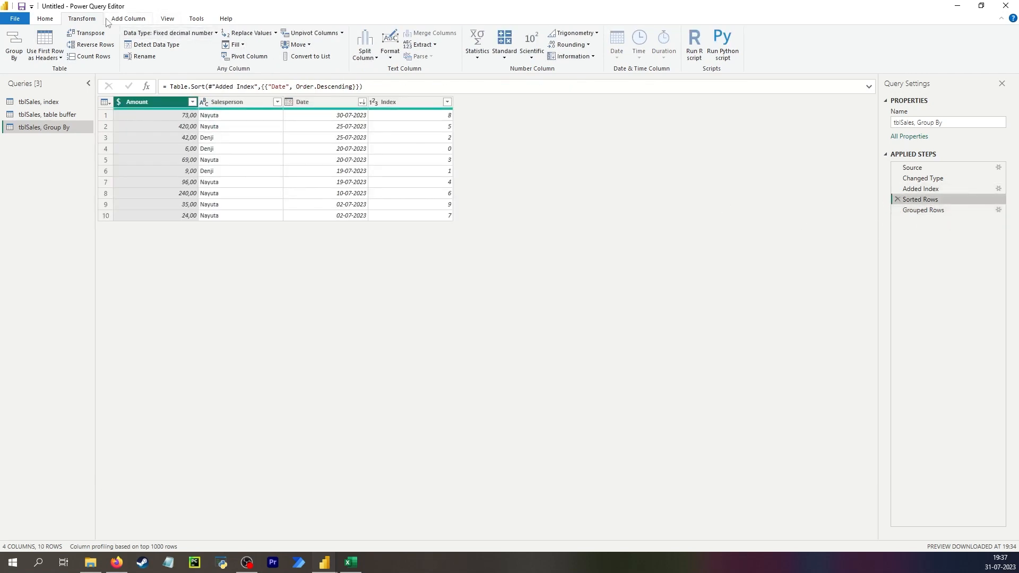
left_click(128, 18)
left_click(53, 46)
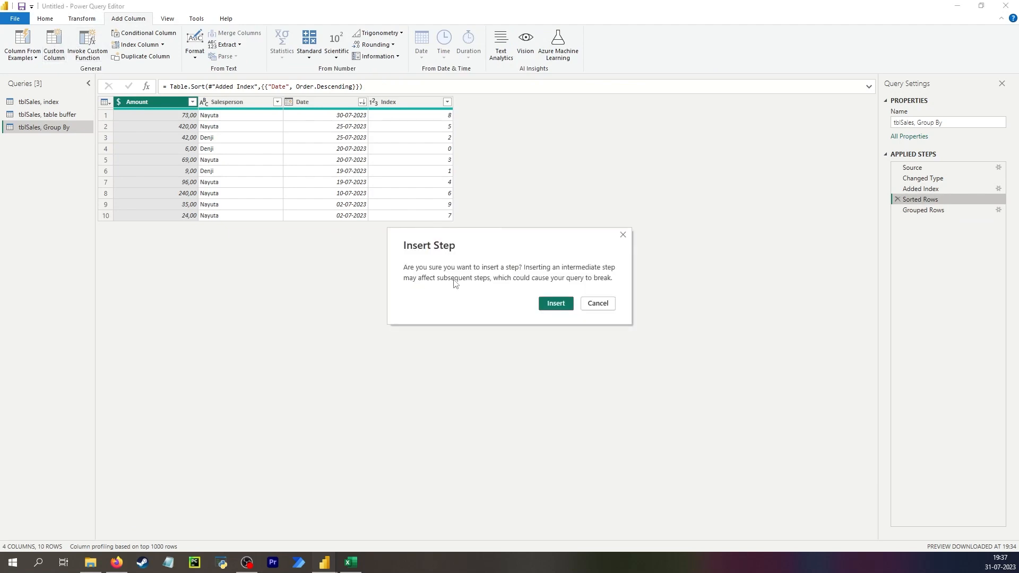
left_click(556, 304)
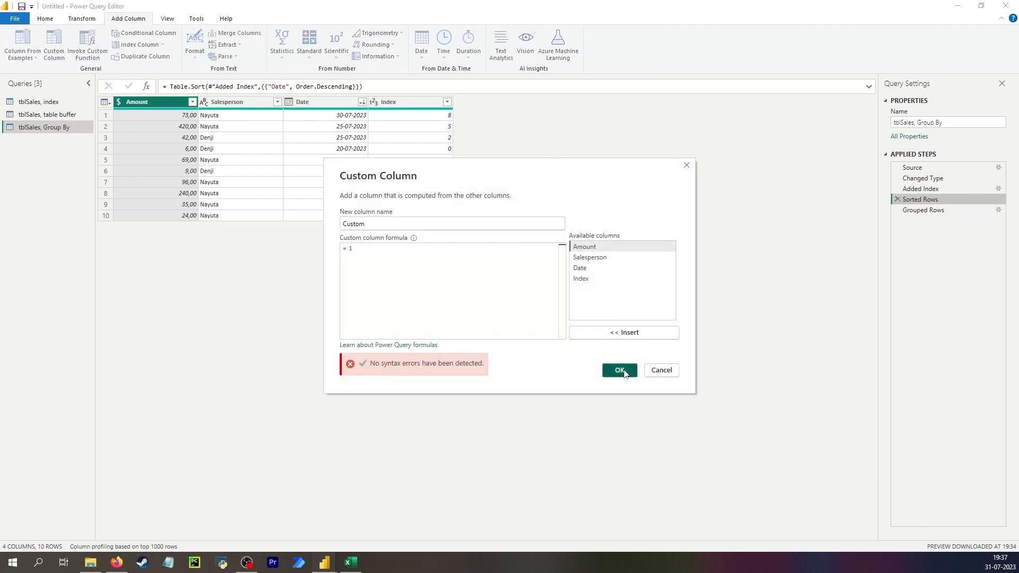
left_click(625, 373)
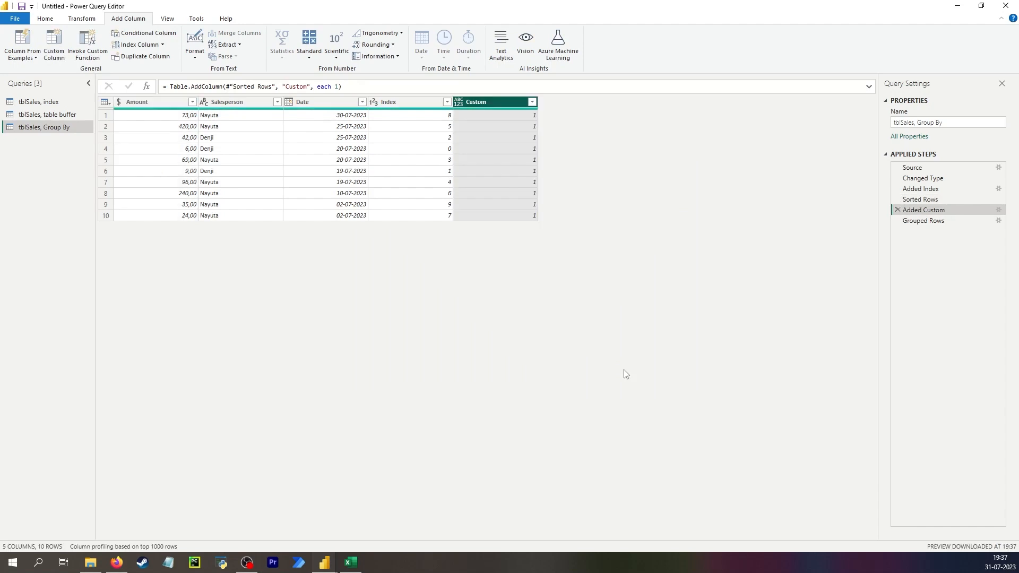
- Examine the row order in each salesperson's nested table in the Grouped Rows step
left_click(953, 222)
left_click(249, 117)
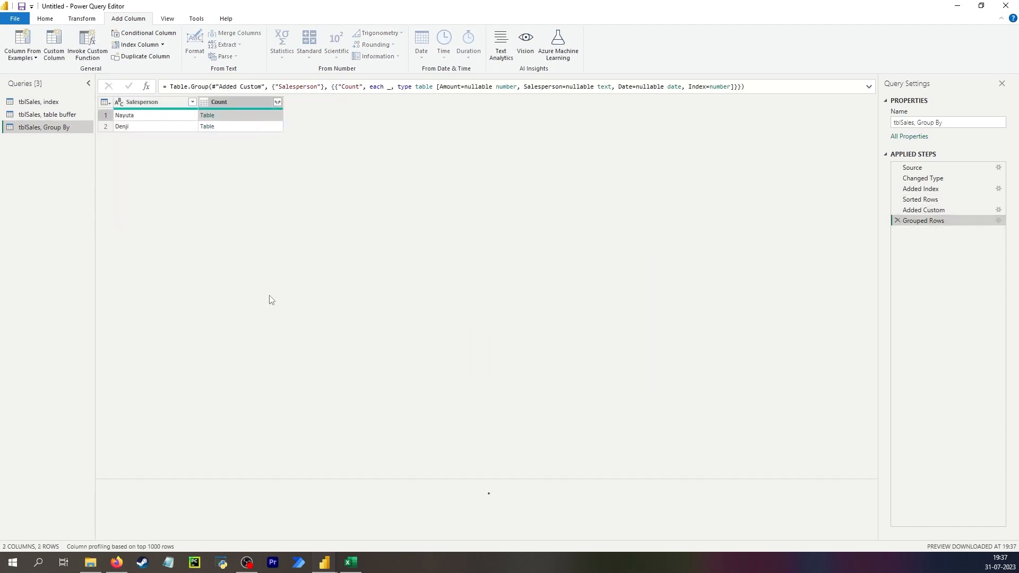
left_click(229, 129)
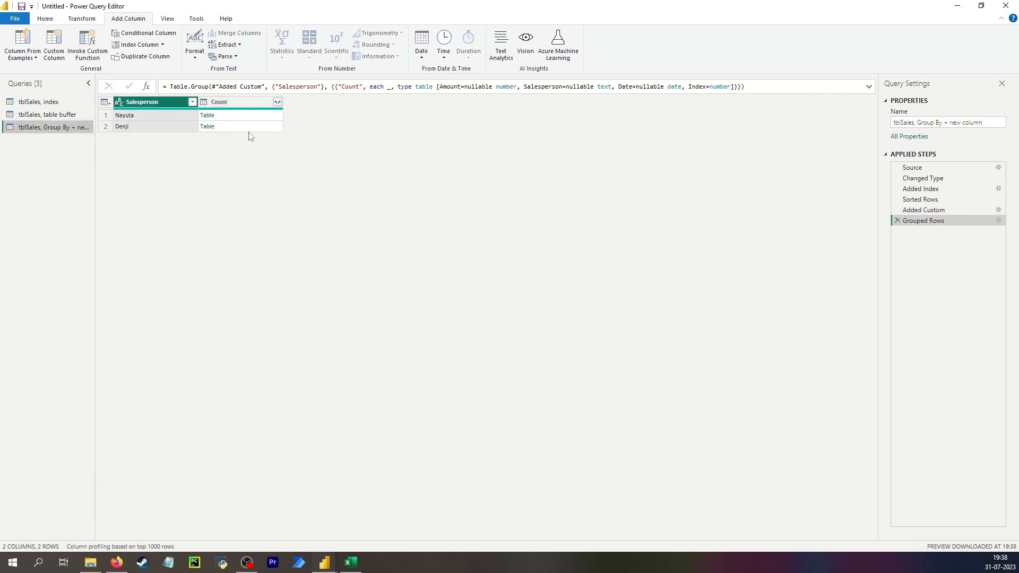
left_click(257, 118)
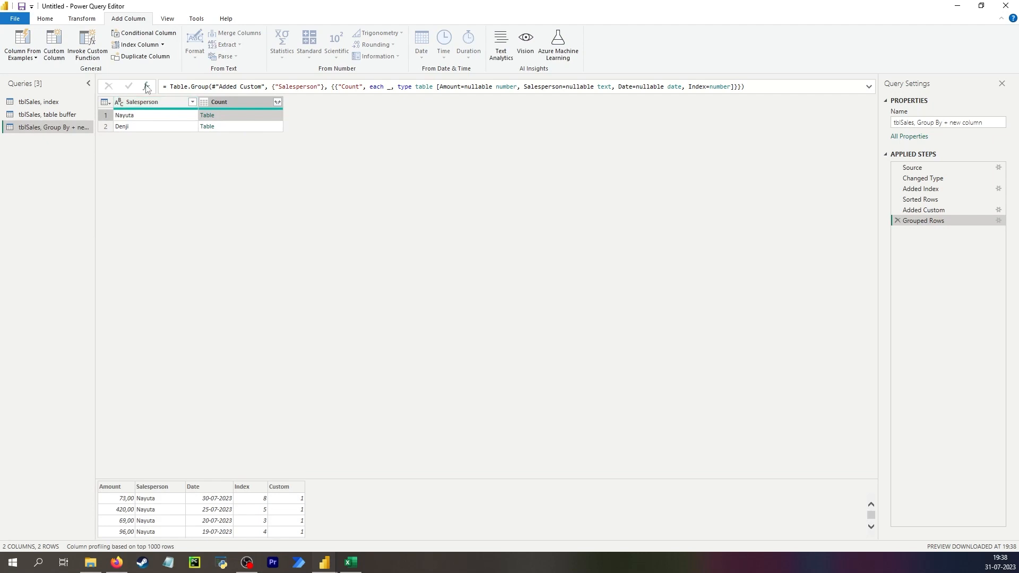
key("alt+Tab")
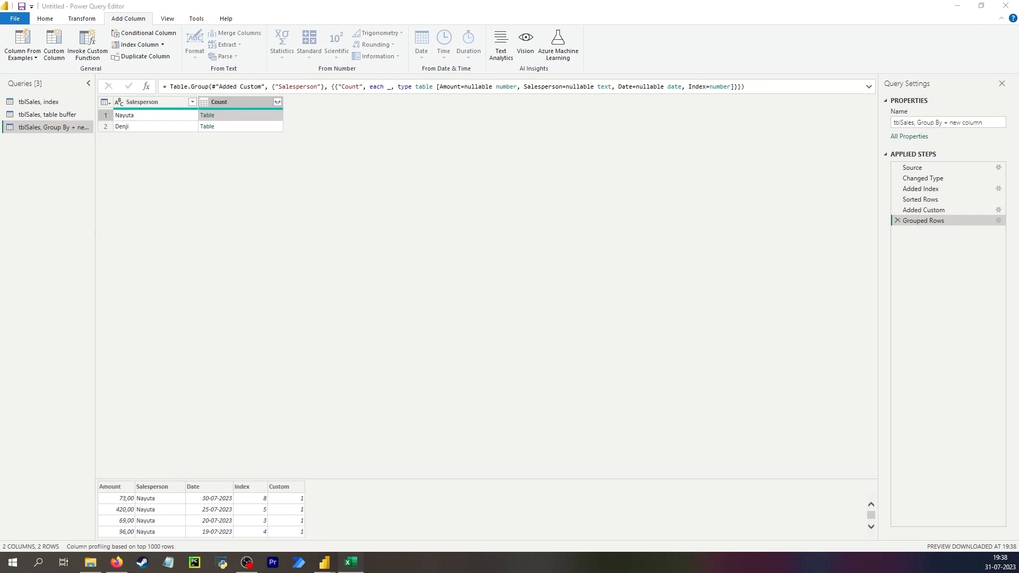
left_click(229, 114)
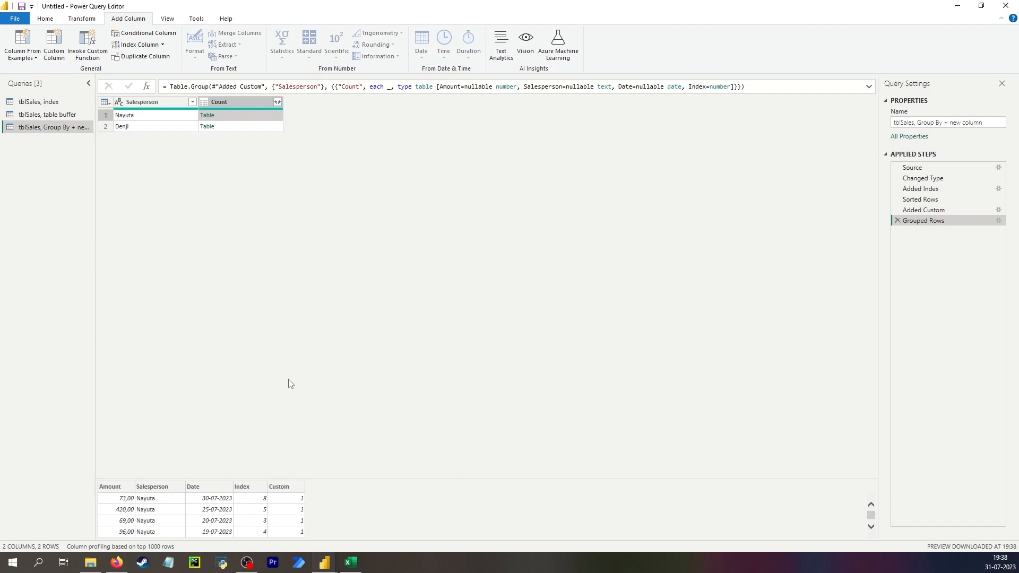
- Add a column named Custom with the formula = [Count]{0} and compare the first salesperson's record with their nested table
left_click(169, 102)
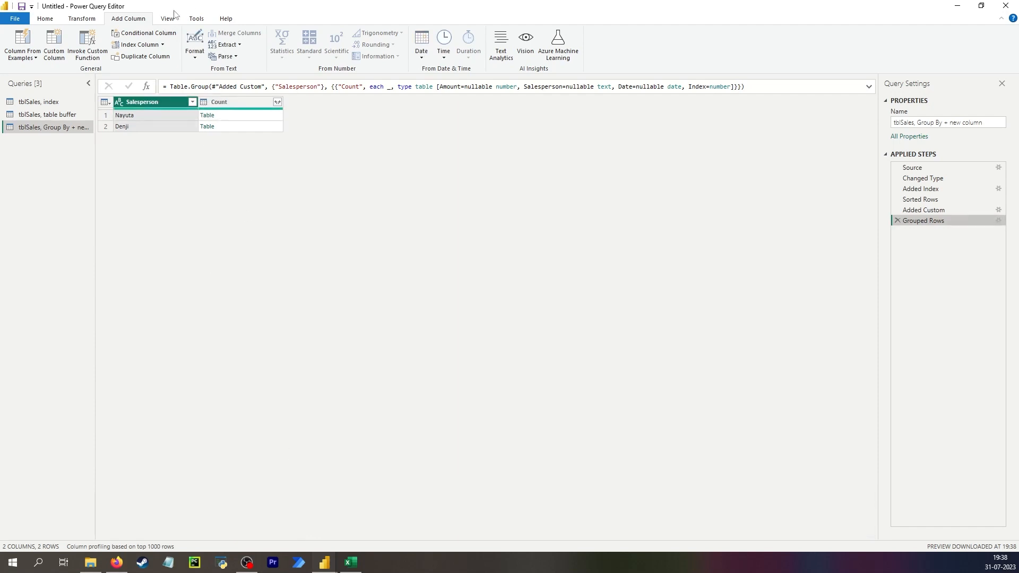
left_click(54, 48)
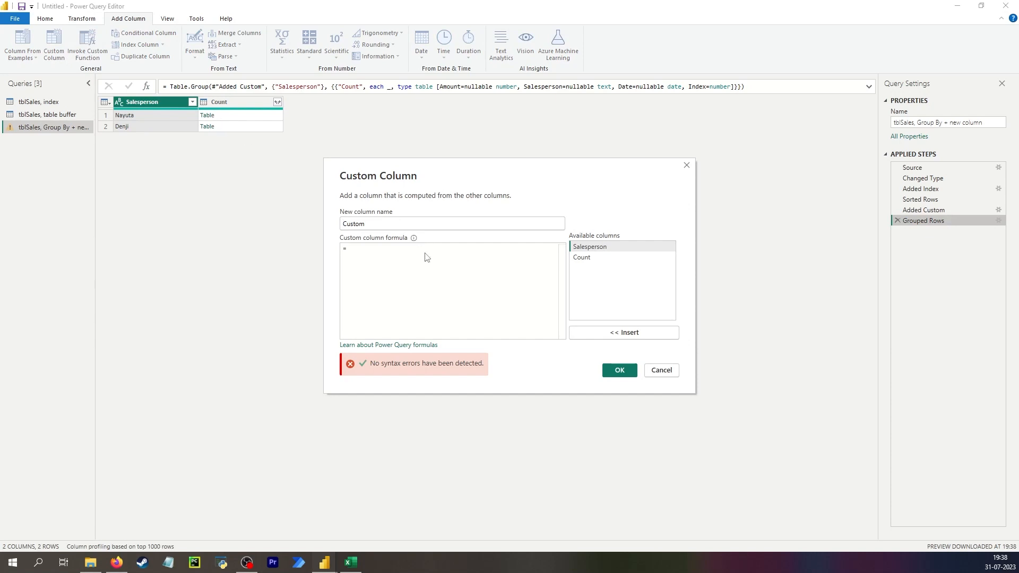
double_click(582, 257)
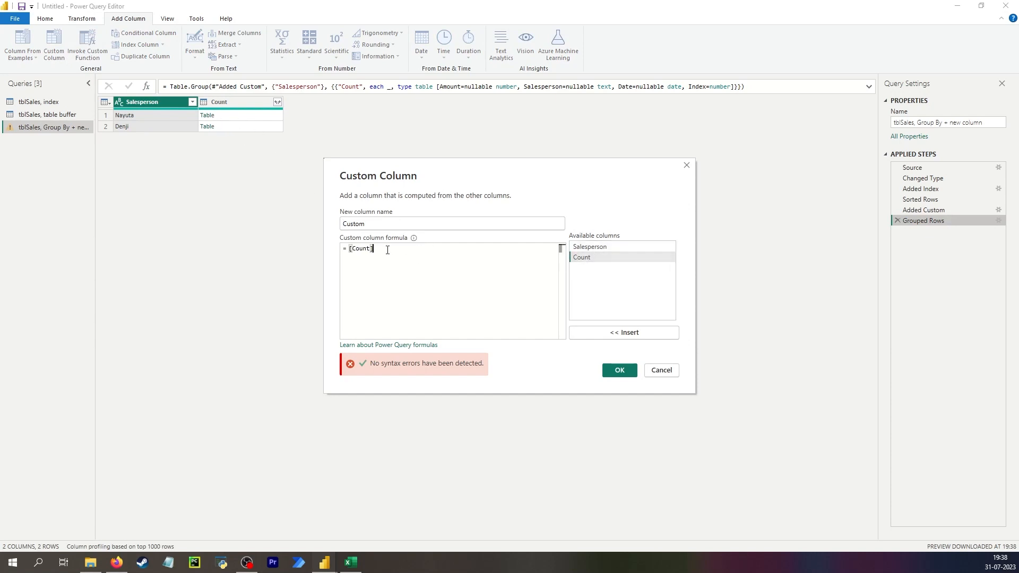
type("{0}")
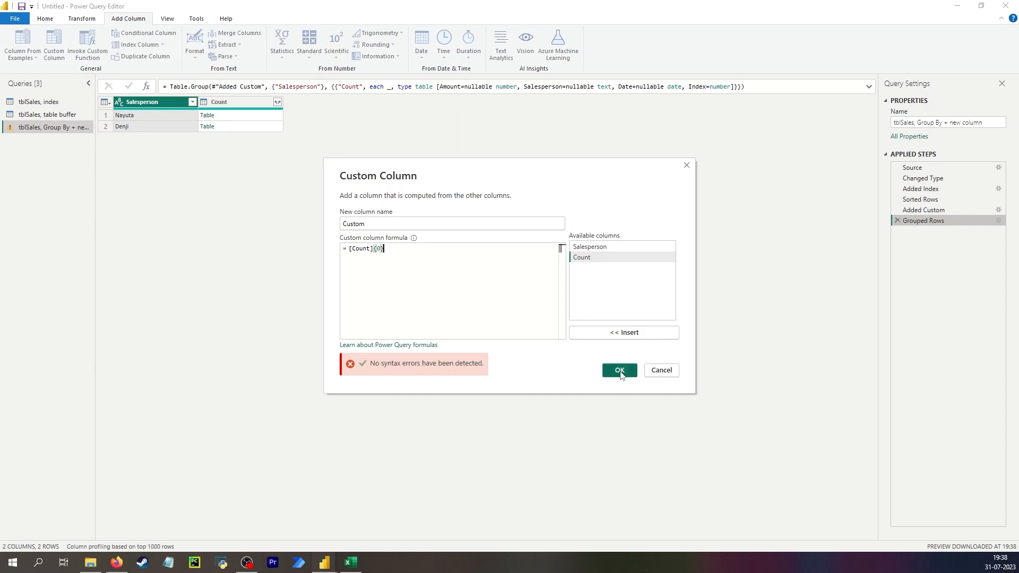
left_click(619, 370)
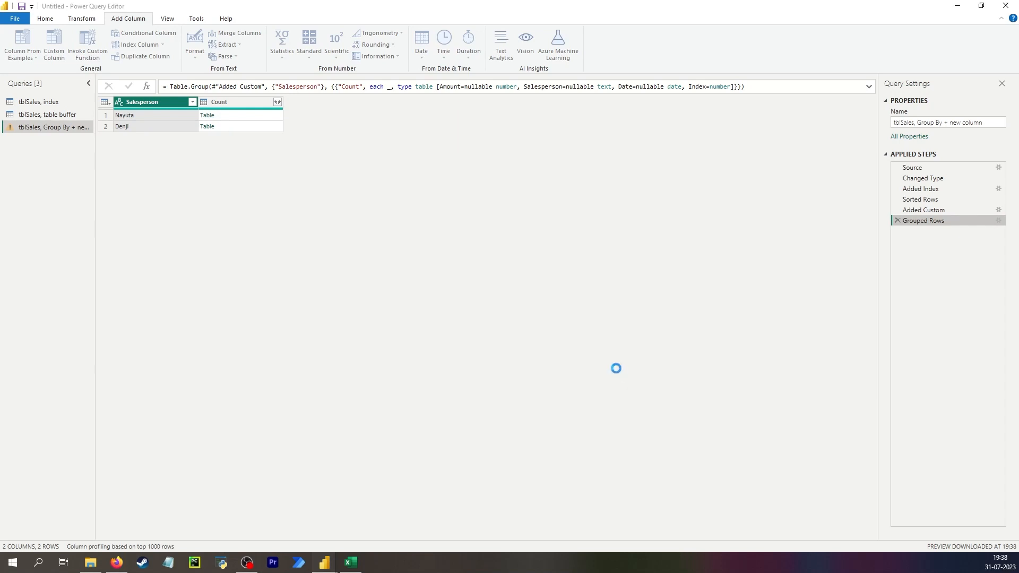
left_click(348, 118)
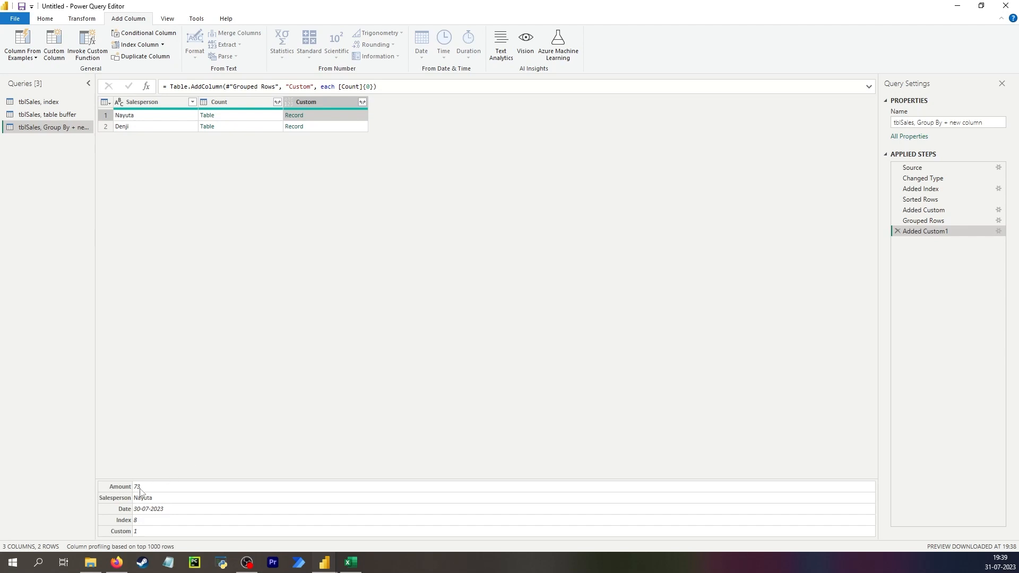
left_click(246, 118)
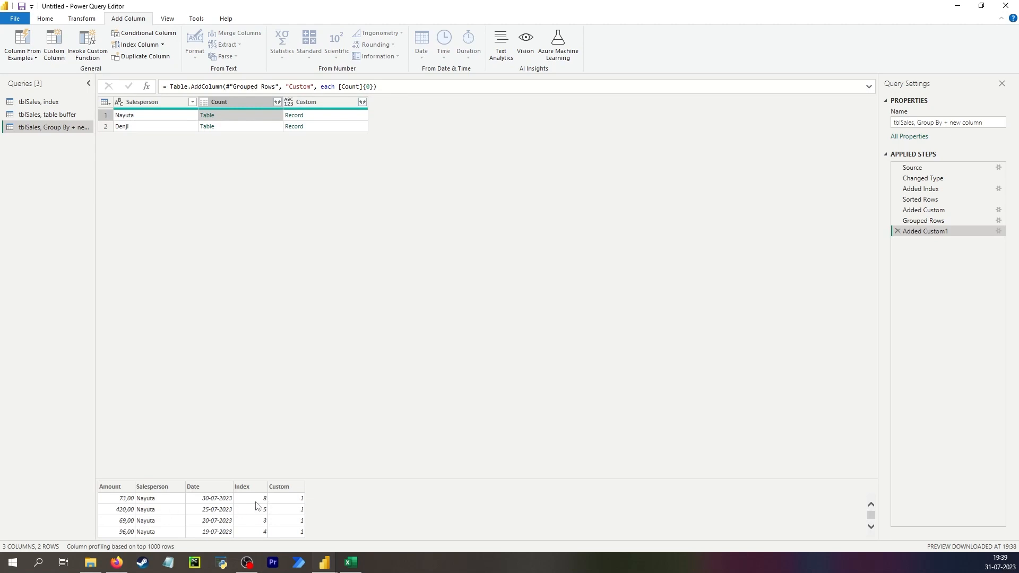
left_click(319, 118)
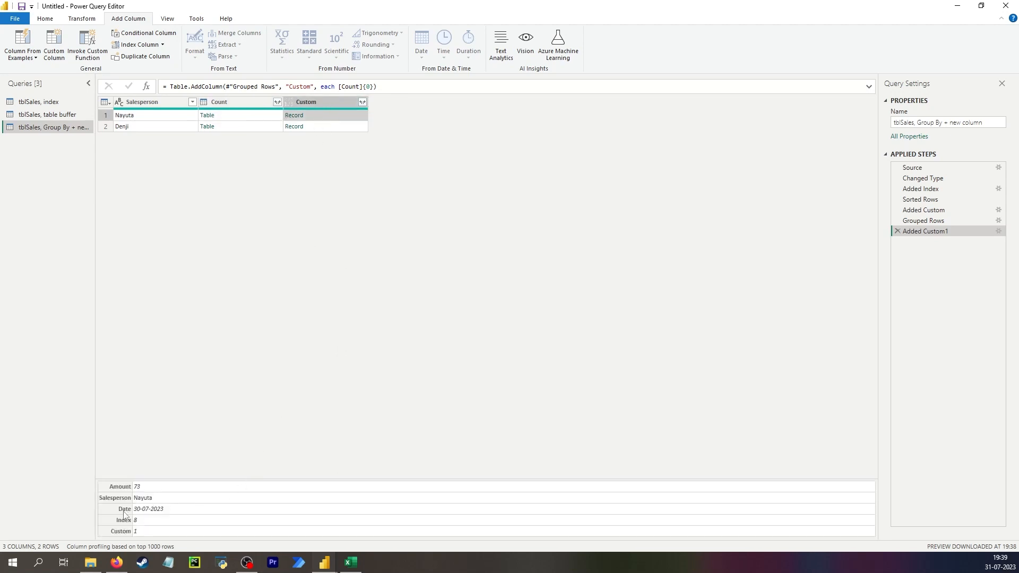
- Expand the Custom record column into Amount, Date, Index and Custom, leaving out Salesperson and the original column name prefix
left_click(362, 102)
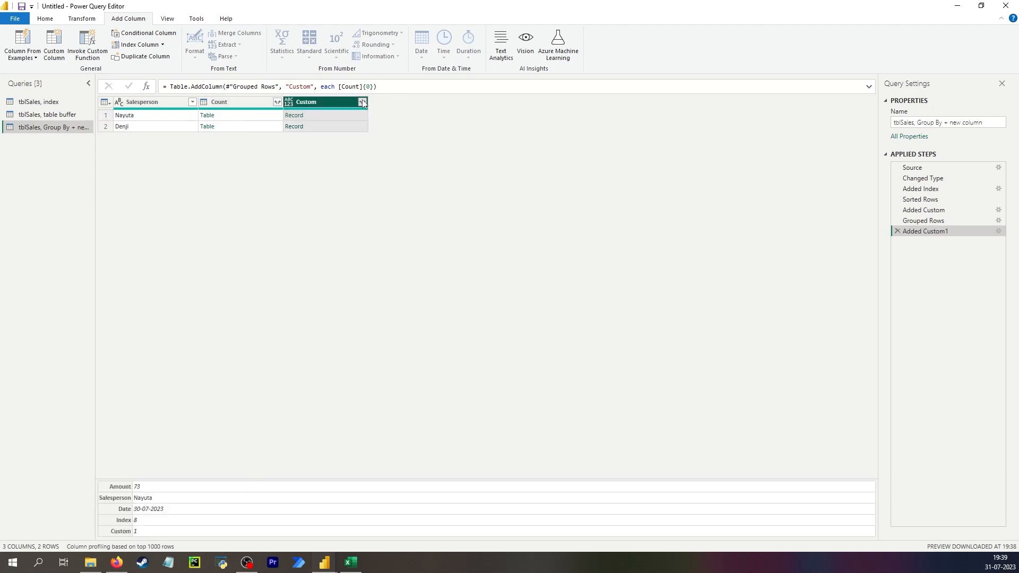
left_click(201, 203)
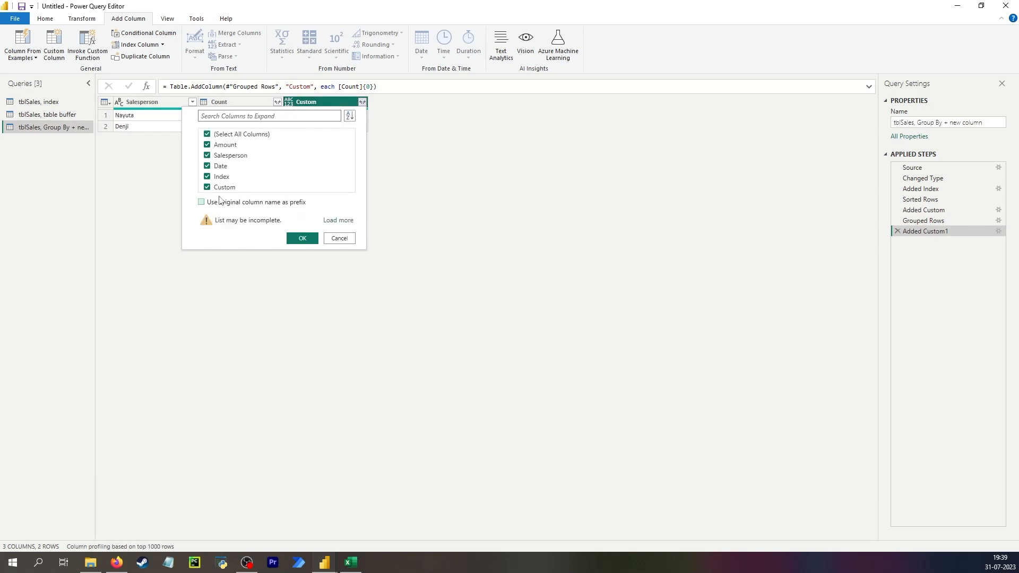
left_click(214, 156)
left_click(302, 239)
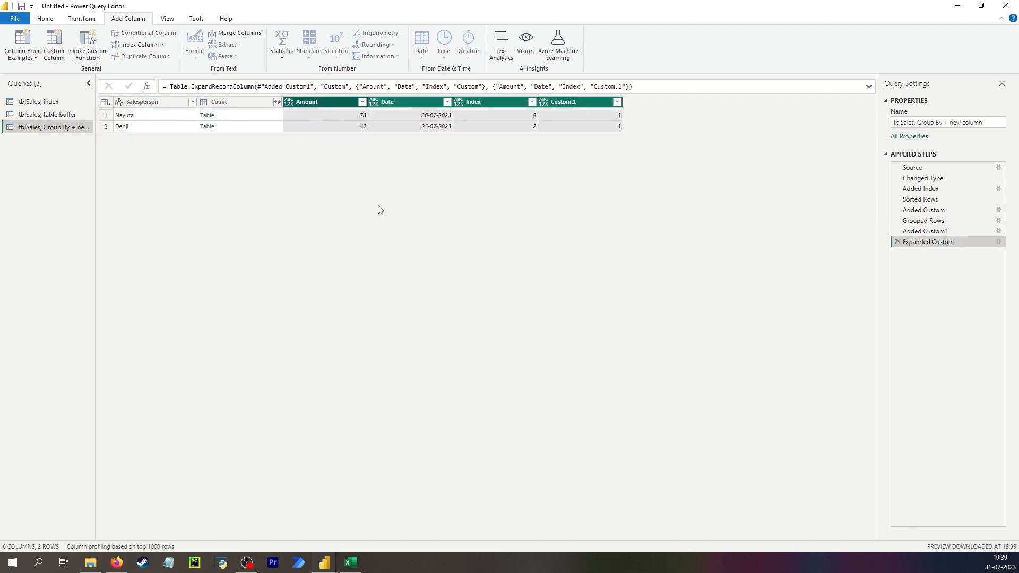
- Remove the Count, Custom.1 and Index columns and move Amount ahead of Salesperson, matching the layout of the other queries
left_click(235, 101)
key("Delete")
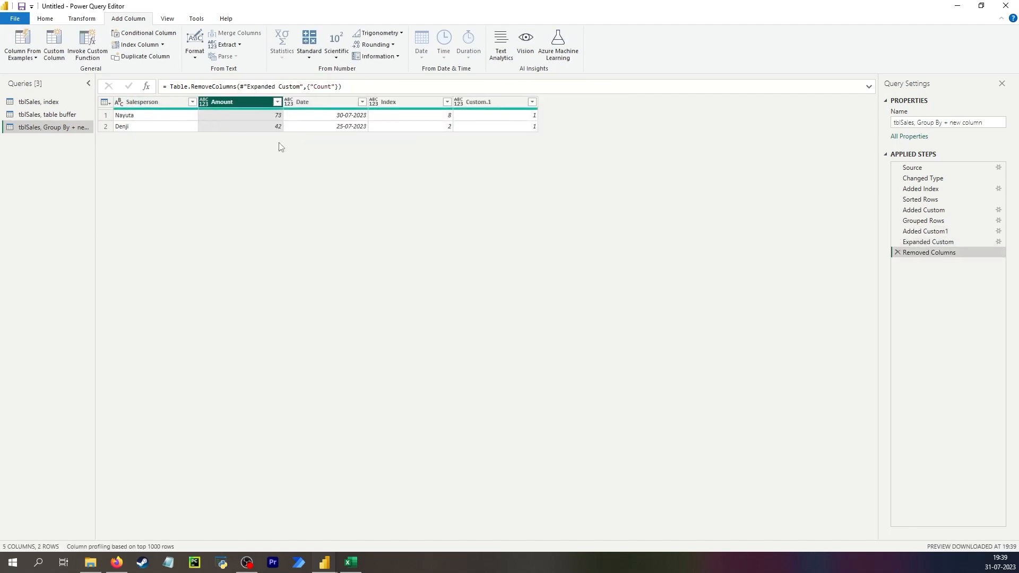
left_click(258, 118)
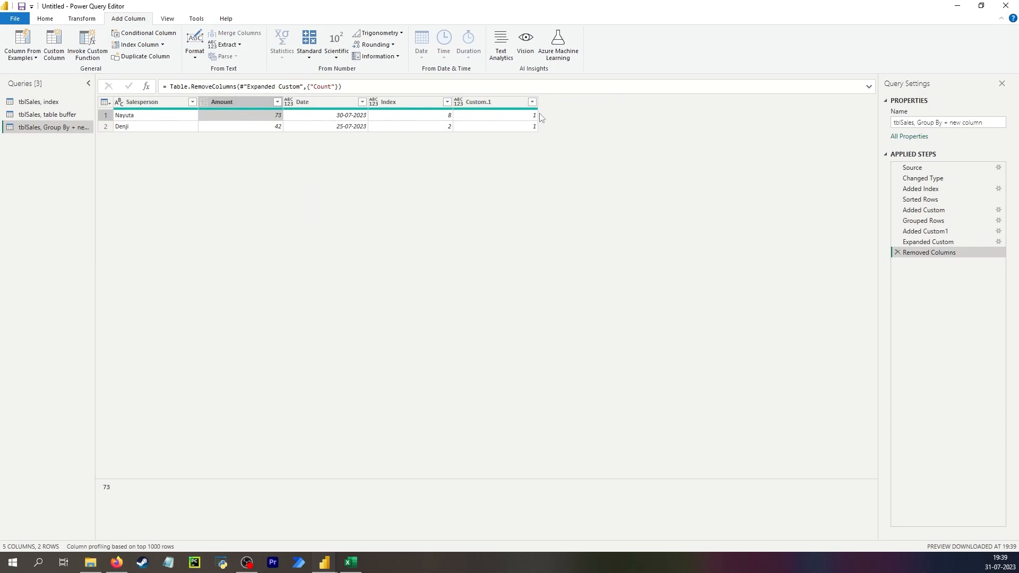
left_click(489, 103)
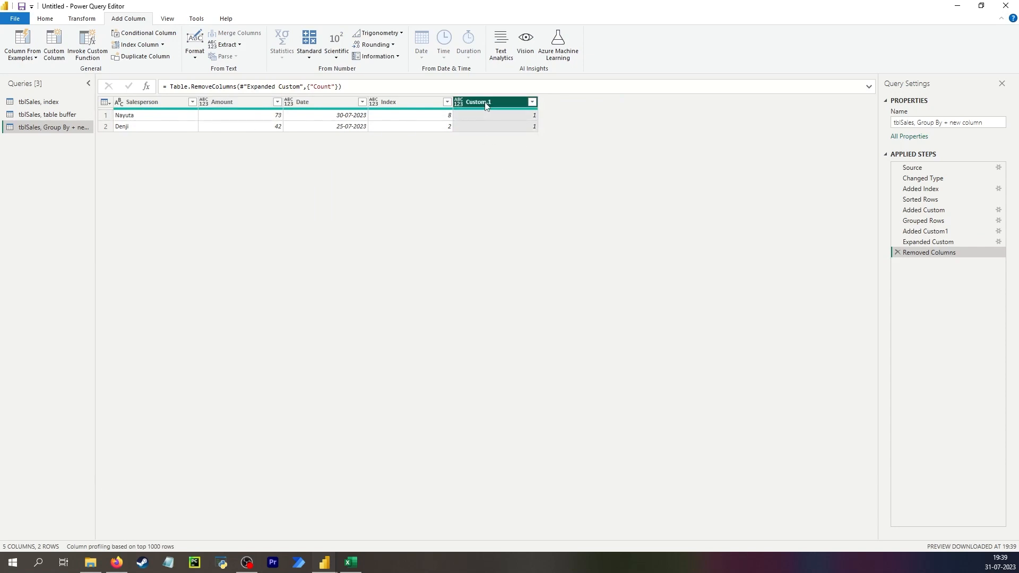
left_click(38, 102)
left_click(47, 114)
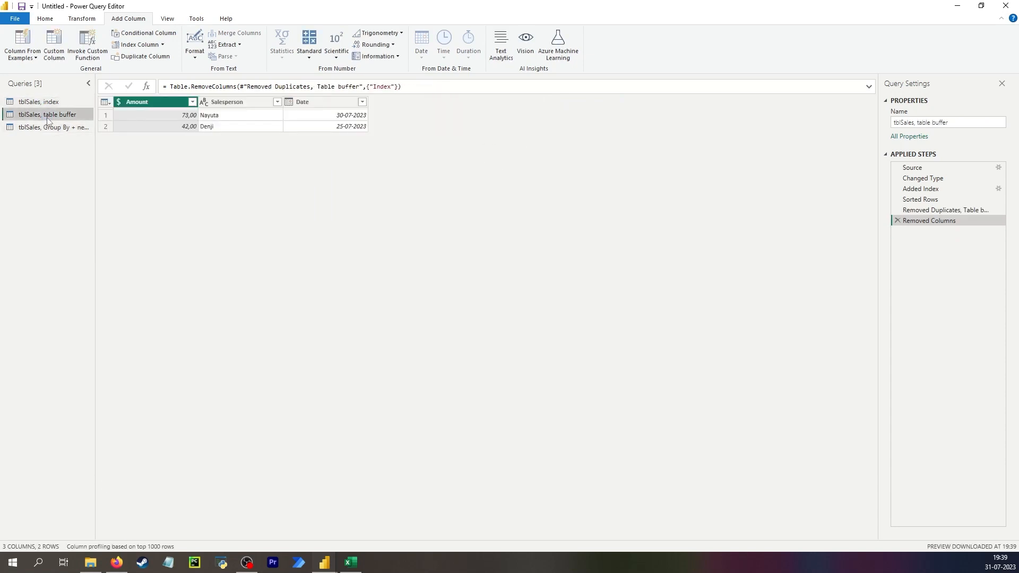
left_click(45, 127)
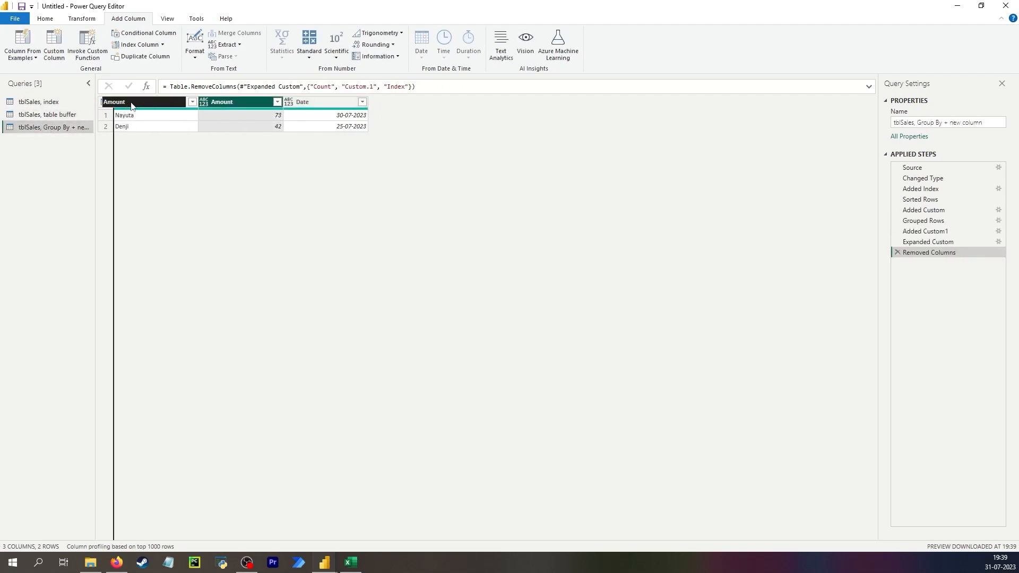
left_click(38, 102)
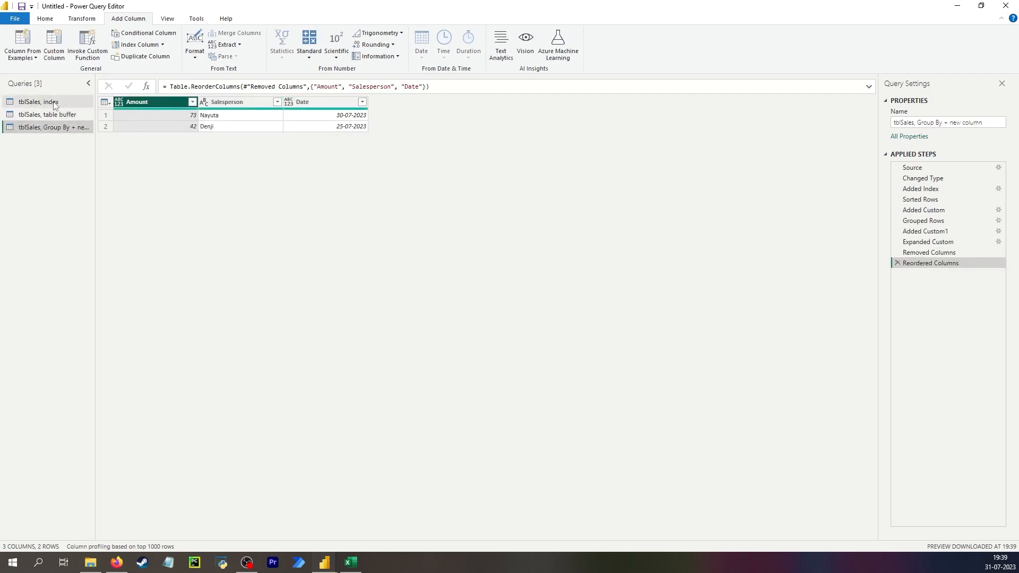
left_click(38, 128)
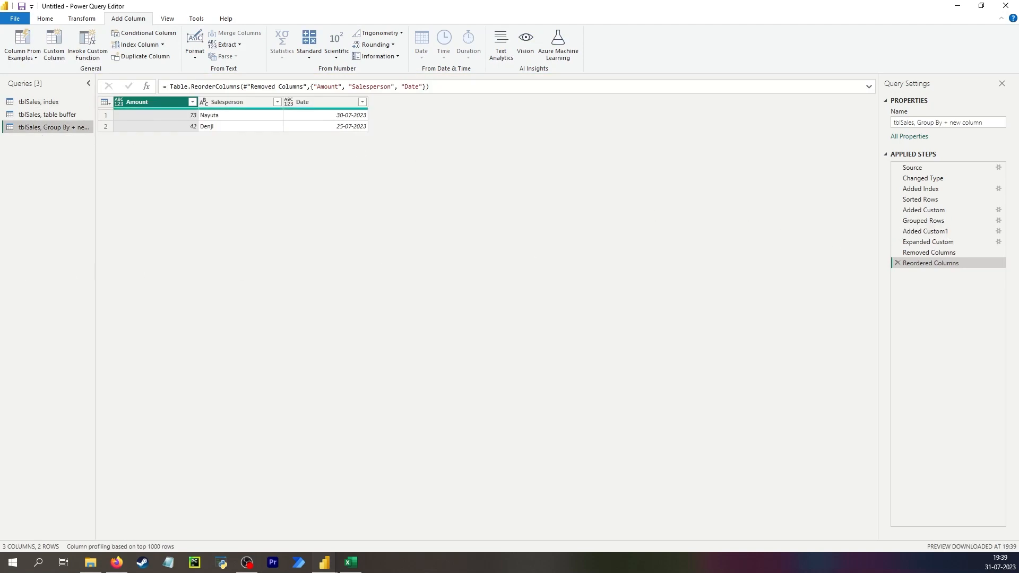
- Duplicate the "tblSales, Group By + new column" query
left_click(350, 562)
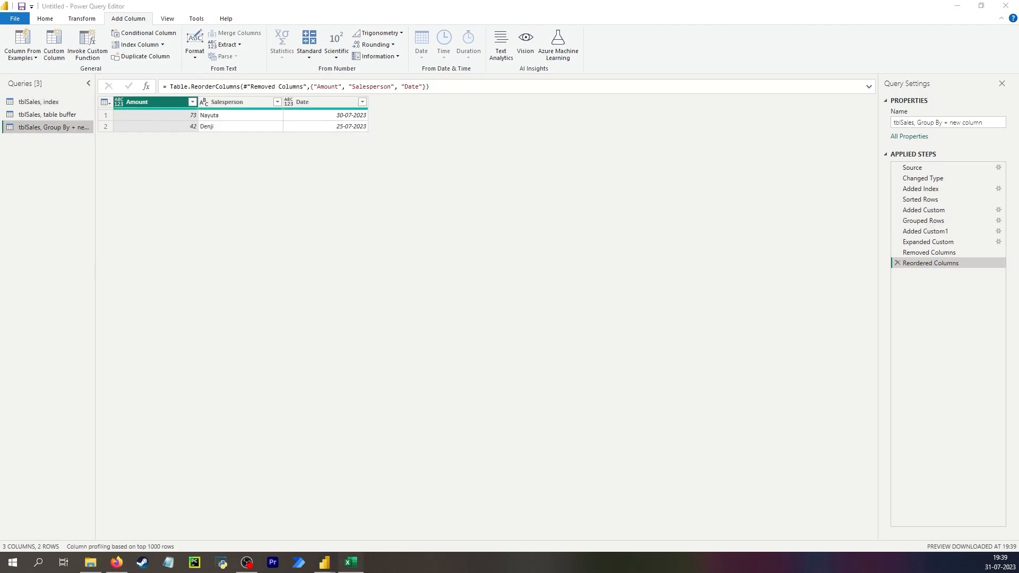
right_click(49, 126)
left_click(80, 213)
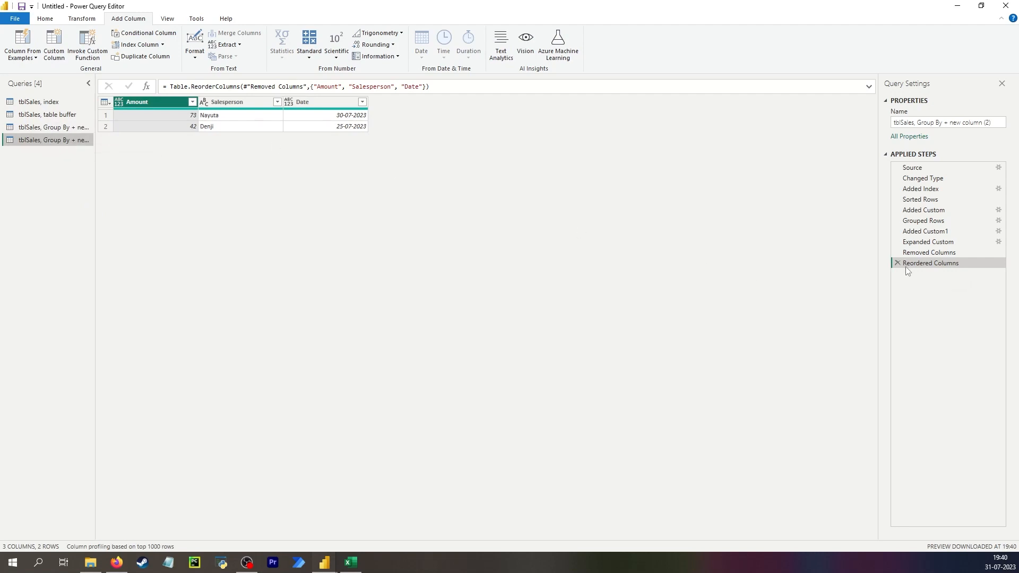
- Delete the duplicate's Added Custom step and every step after Grouped Rows, and rename the query as "tblSales, Group By + max or min"
left_click(922, 211)
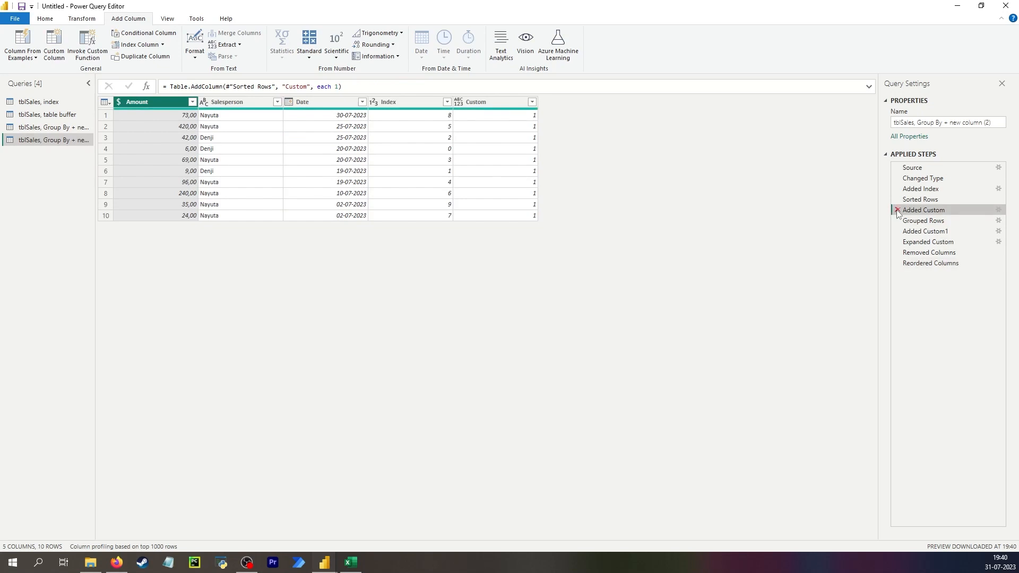
left_click(897, 211)
left_click(564, 305)
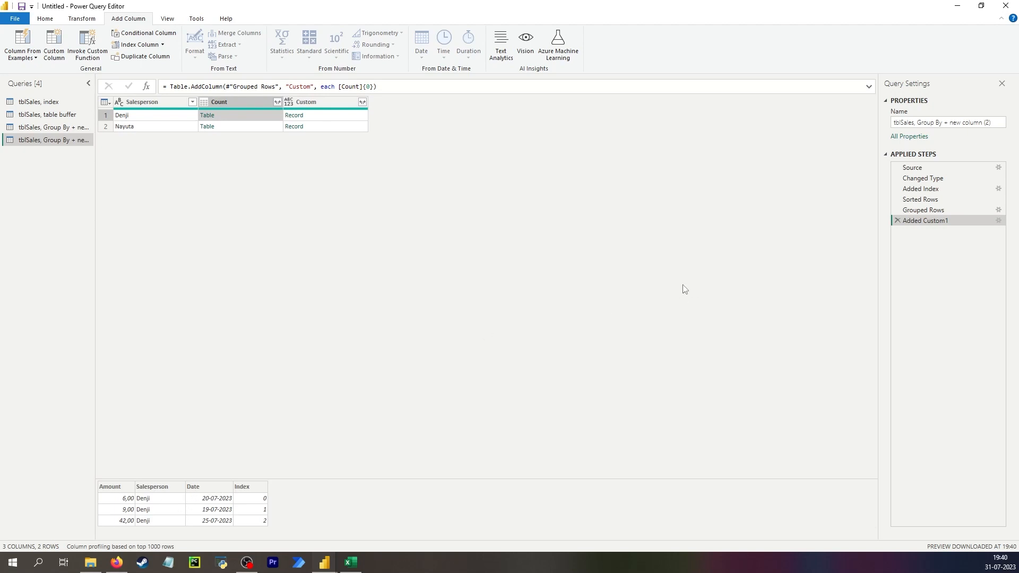
left_click(897, 220)
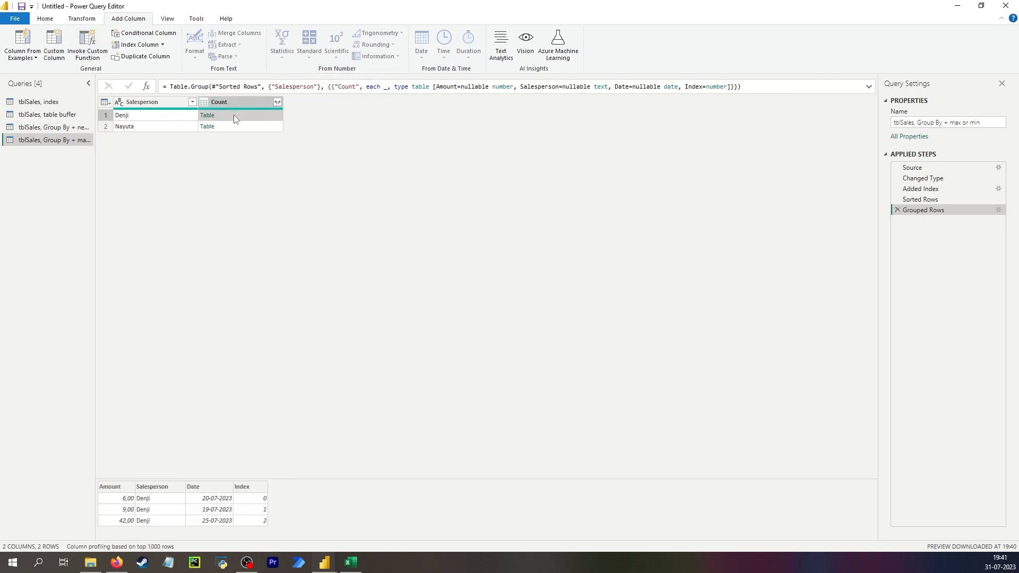
left_click(55, 52)
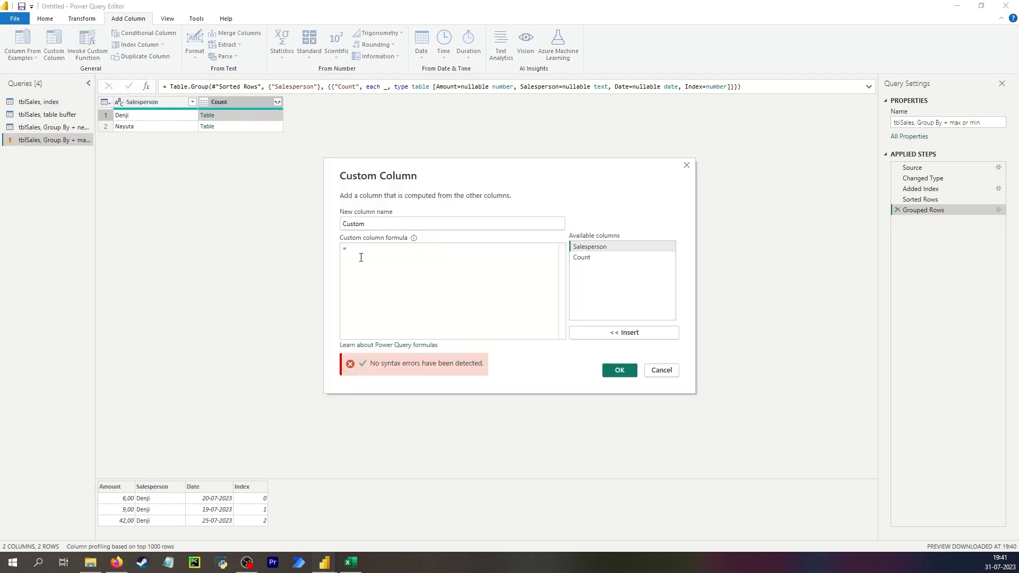
type("table")
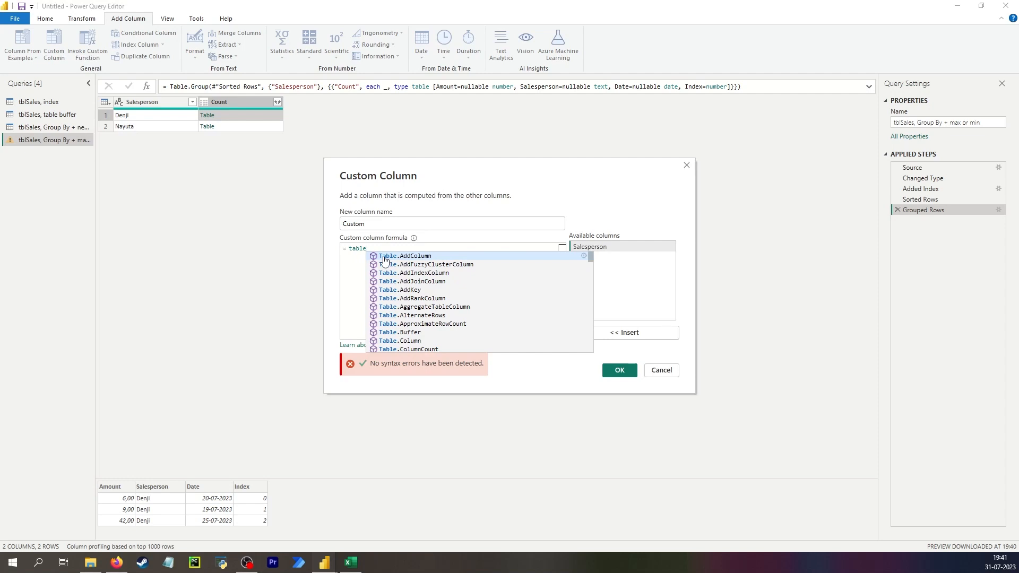
key("Escape")
left_click(674, 366)
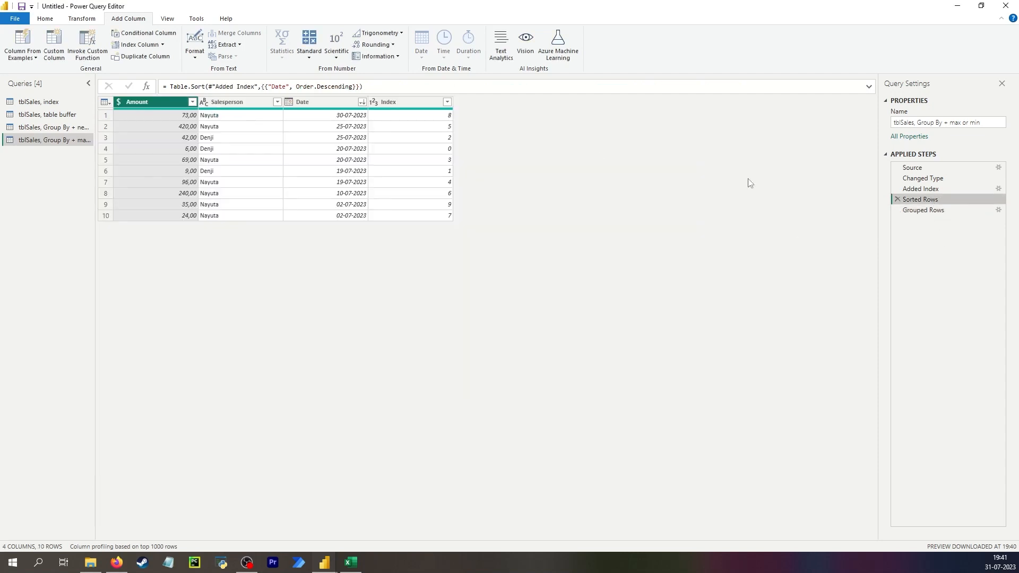
- Delete the Sorted Rows step and check the first salesperson's nested table in the Grouped Rows step
left_click(898, 200)
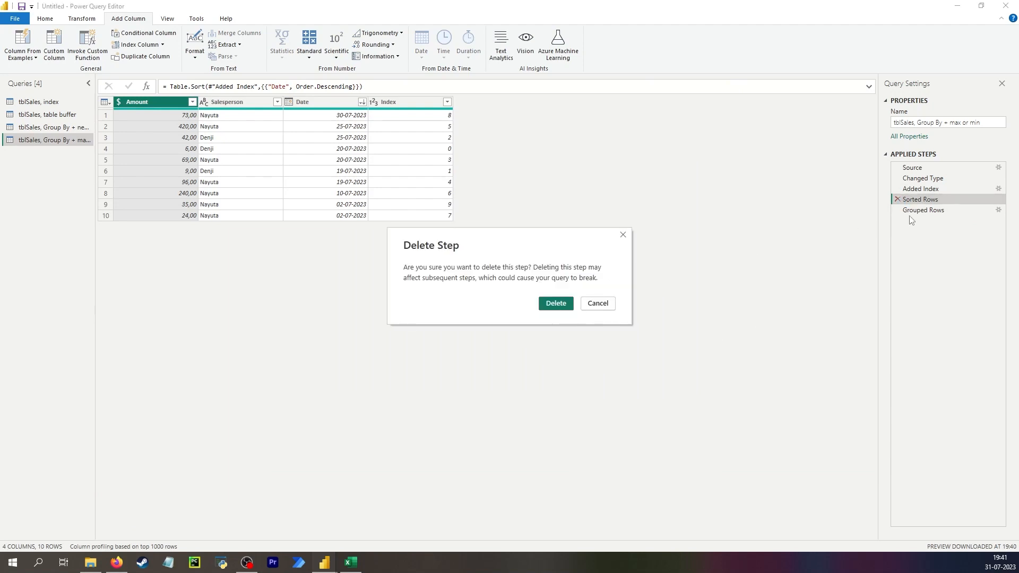
left_click(556, 305)
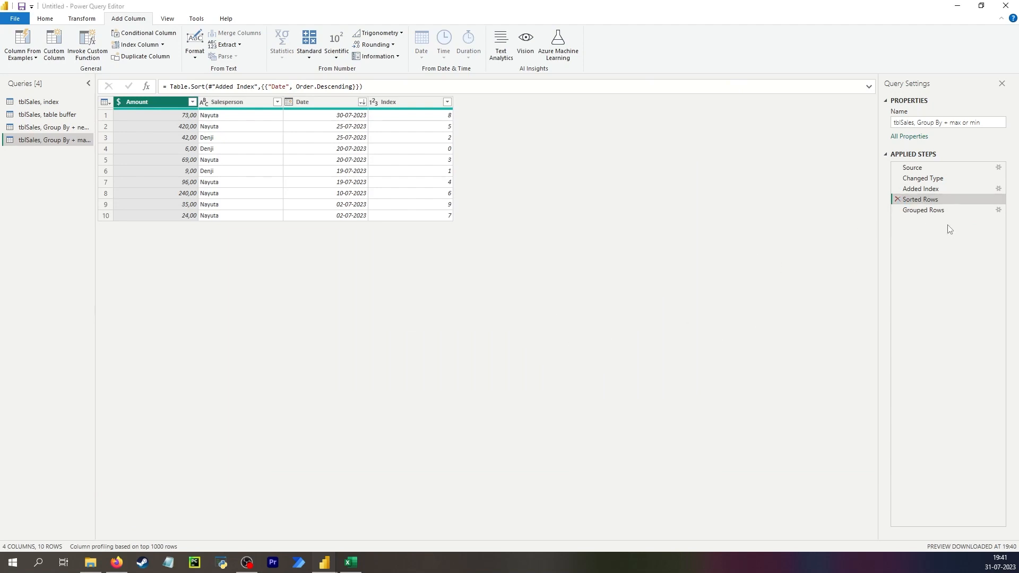
left_click(259, 118)
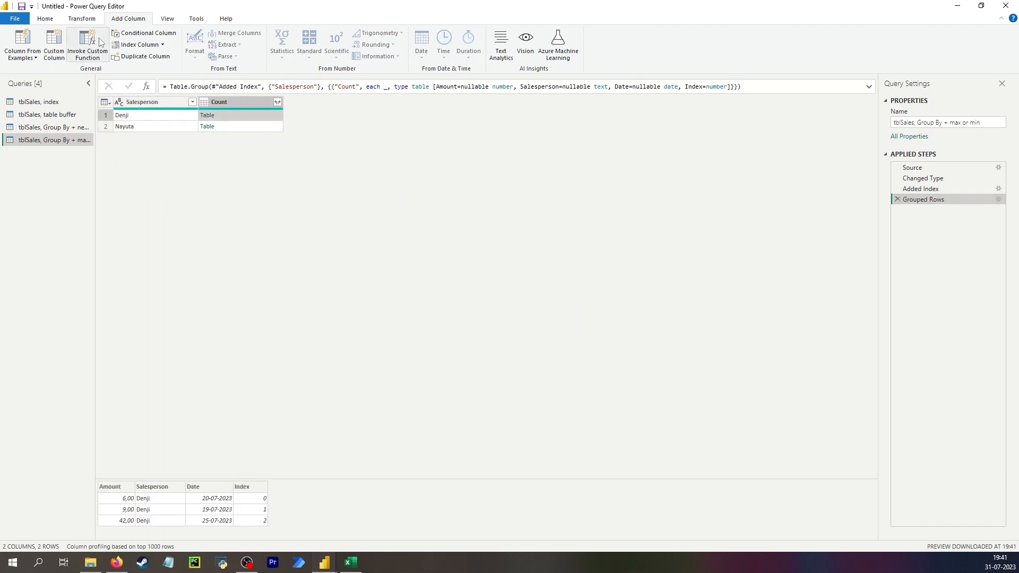
- Add a custom column to the grouped rows with the formula Table.Max([Count], {"Date"})
left_click(54, 44)
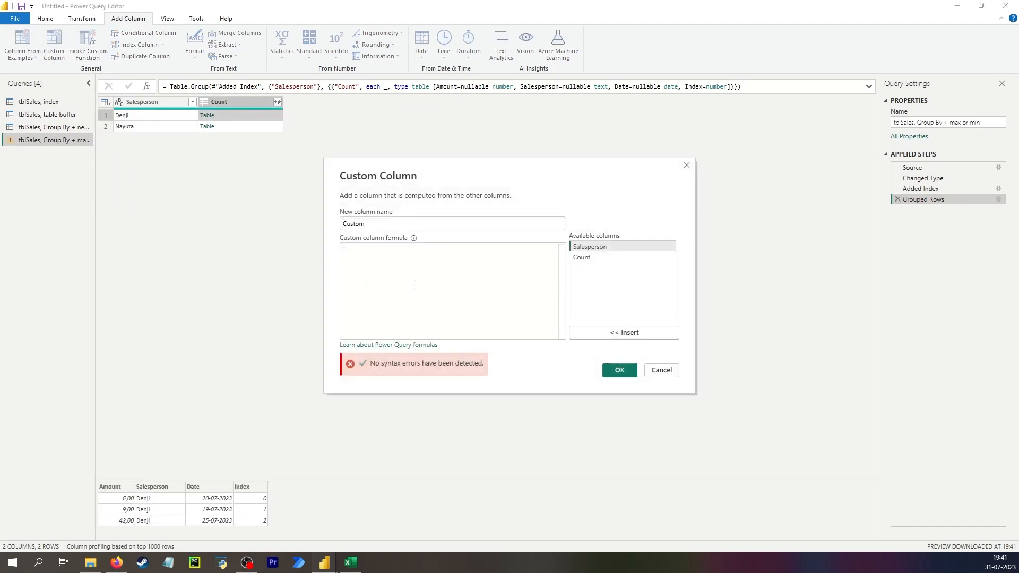
type("table")
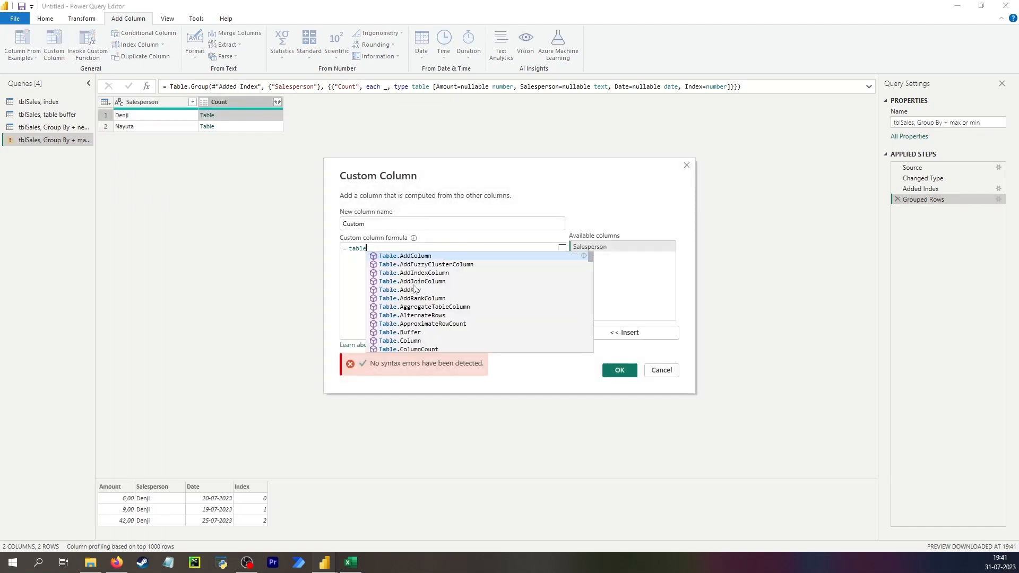
type("max")
key("Tab")
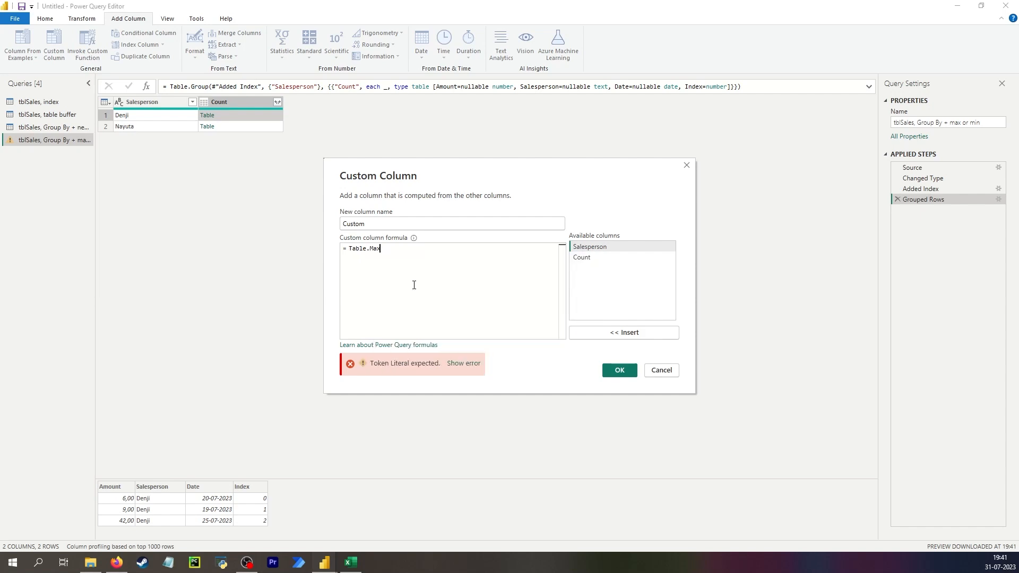
type("(")
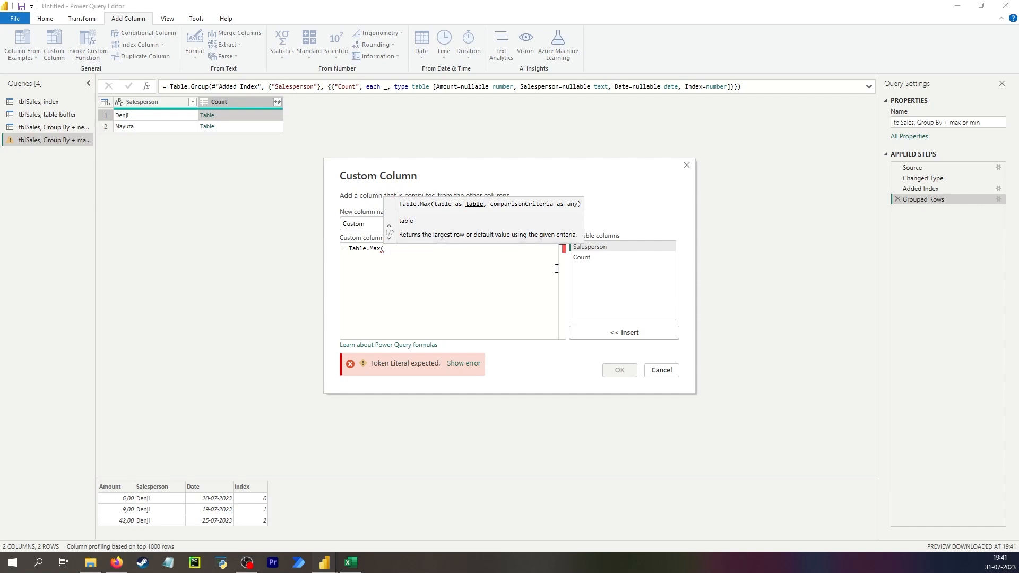
double_click(599, 260)
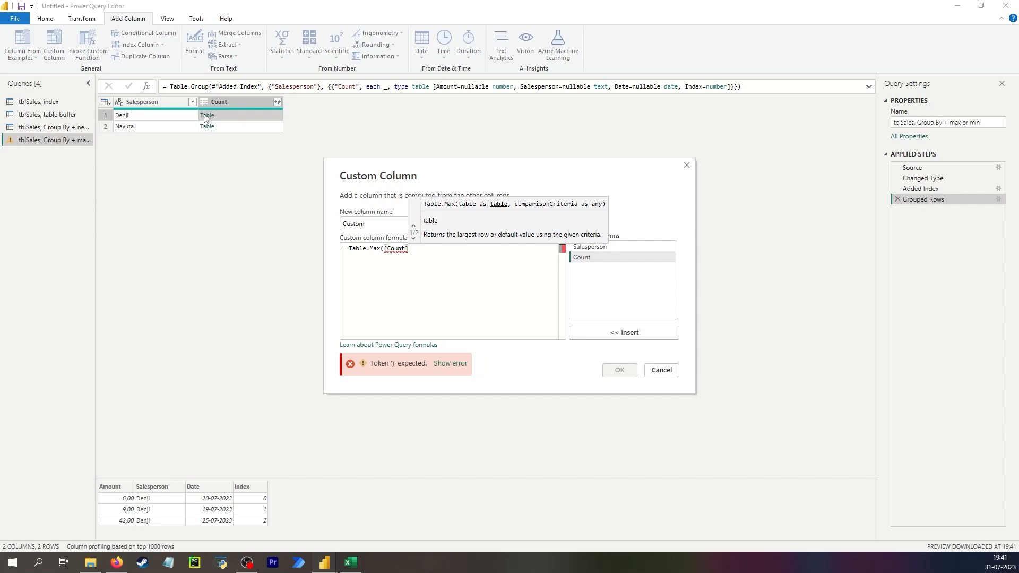
type(", {")
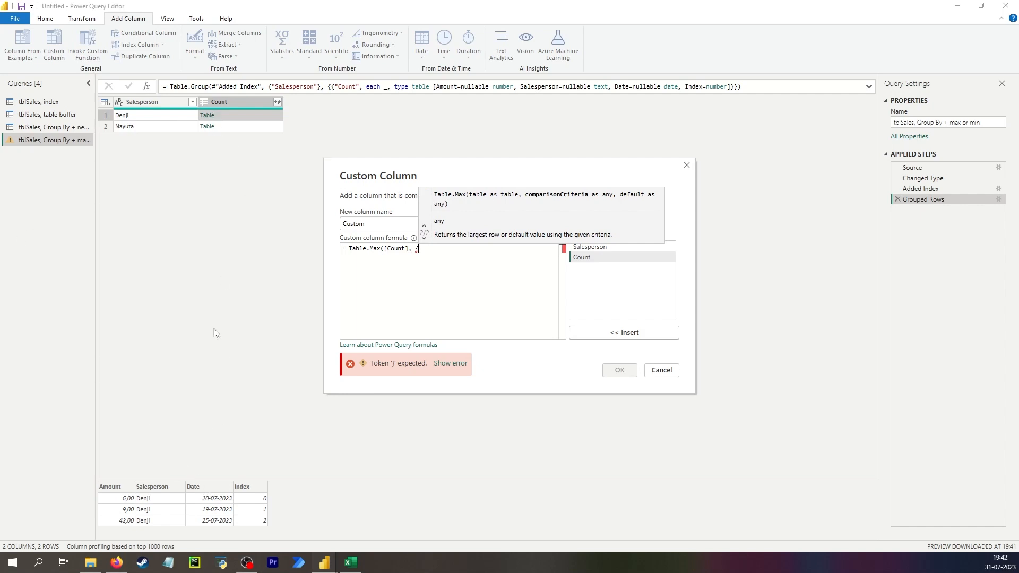
type("\"Date\"")
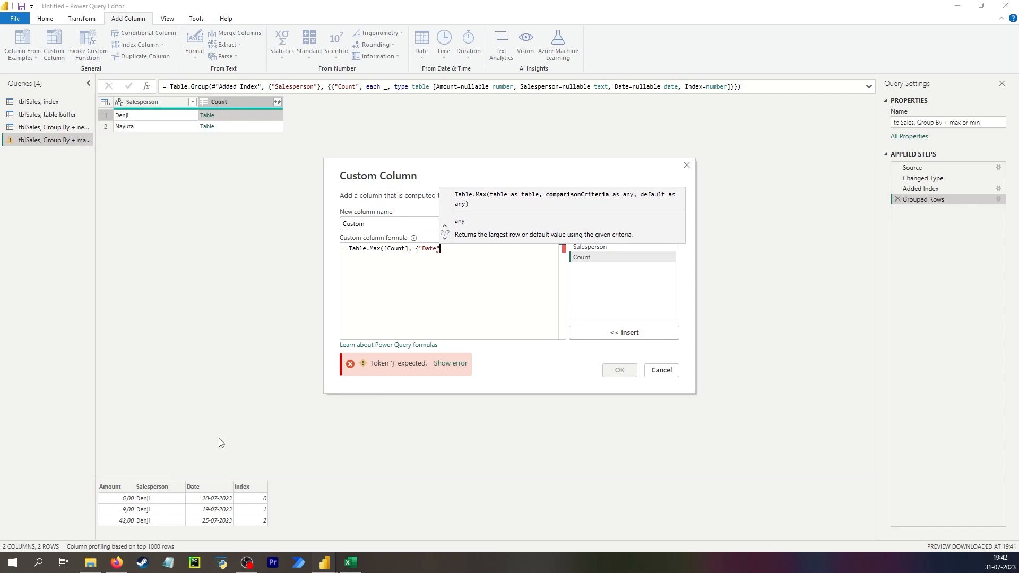
type("})")
left_click(619, 370)
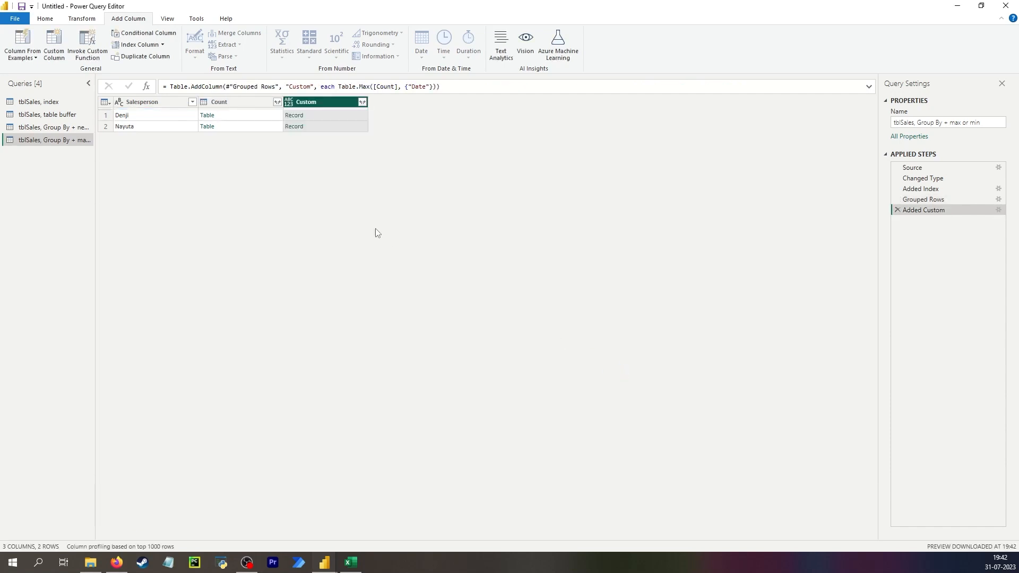
- Compare each salesperson's record in the Custom column with the dates in the nested Count table
left_click(319, 116)
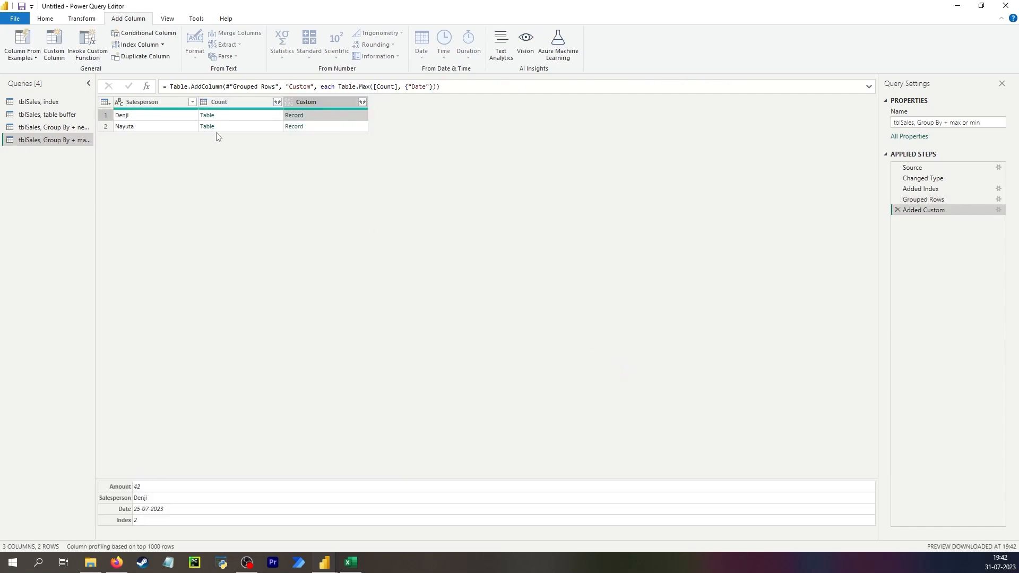
left_click(227, 114)
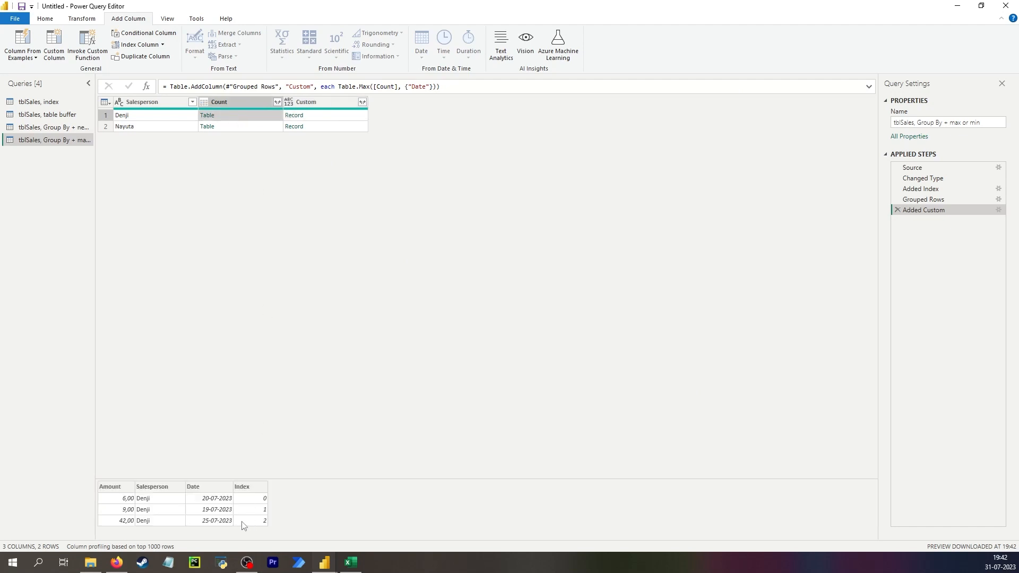
left_click(315, 128)
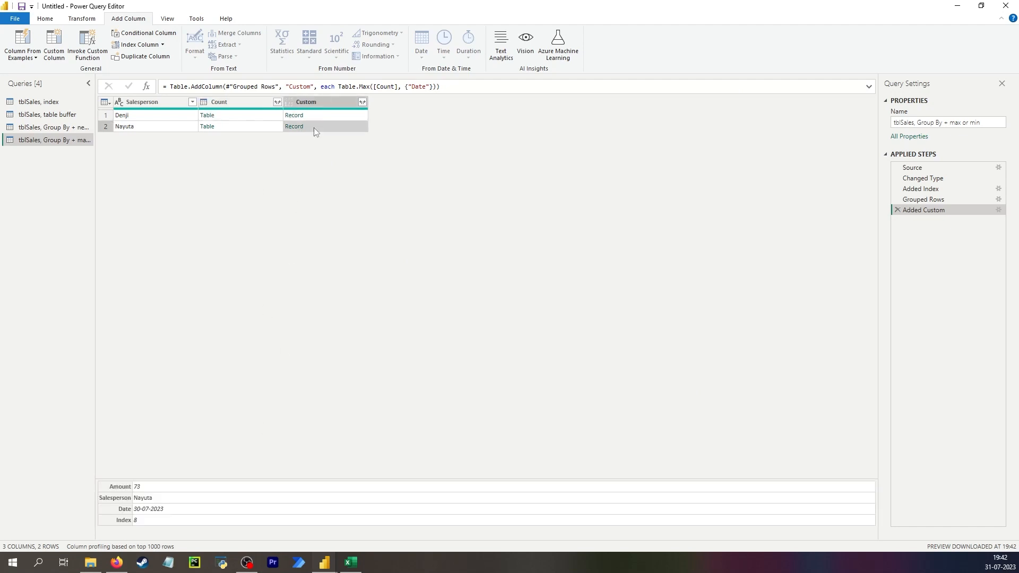
left_click(225, 127)
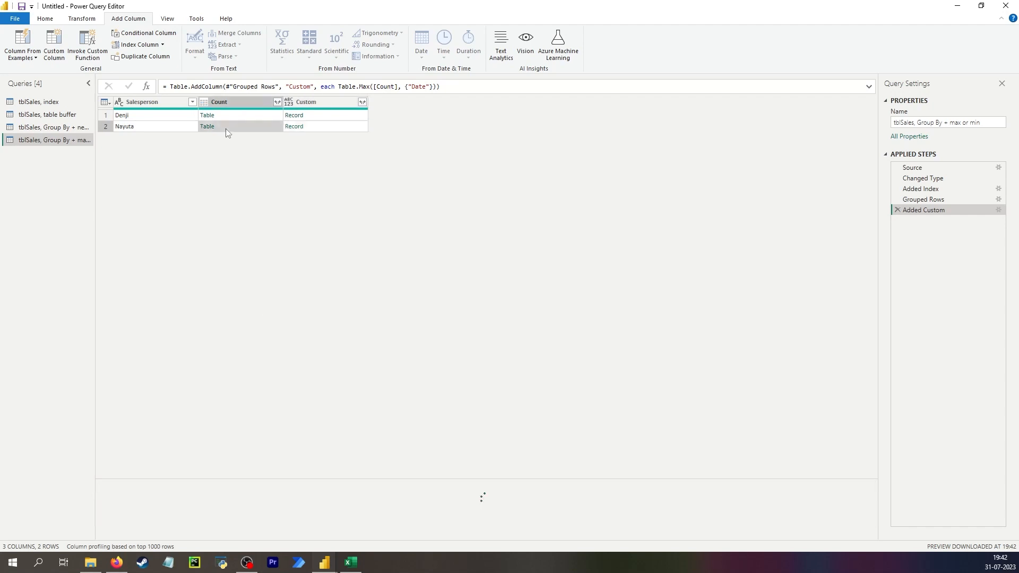
scroll(257, 533, "down", 1)
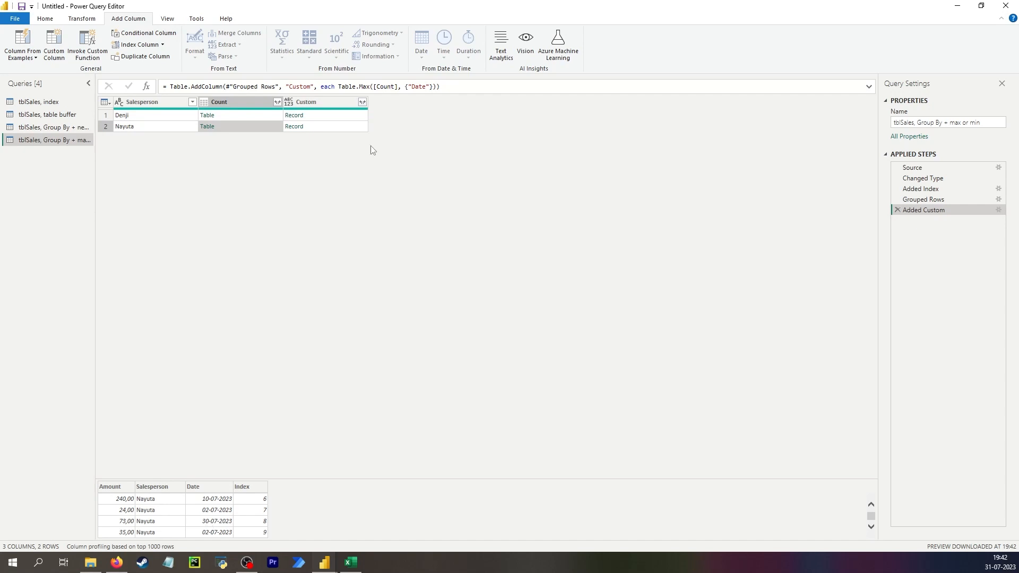
left_click(337, 115)
left_click(336, 126)
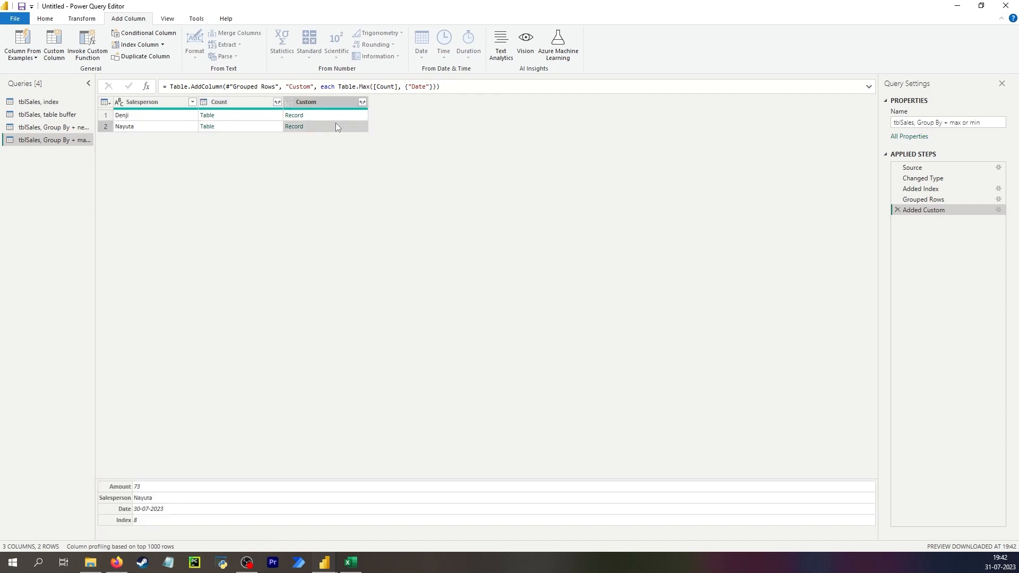
- Expand the Custom column to only Amount and Date, without the original column name as prefix
left_click(363, 102)
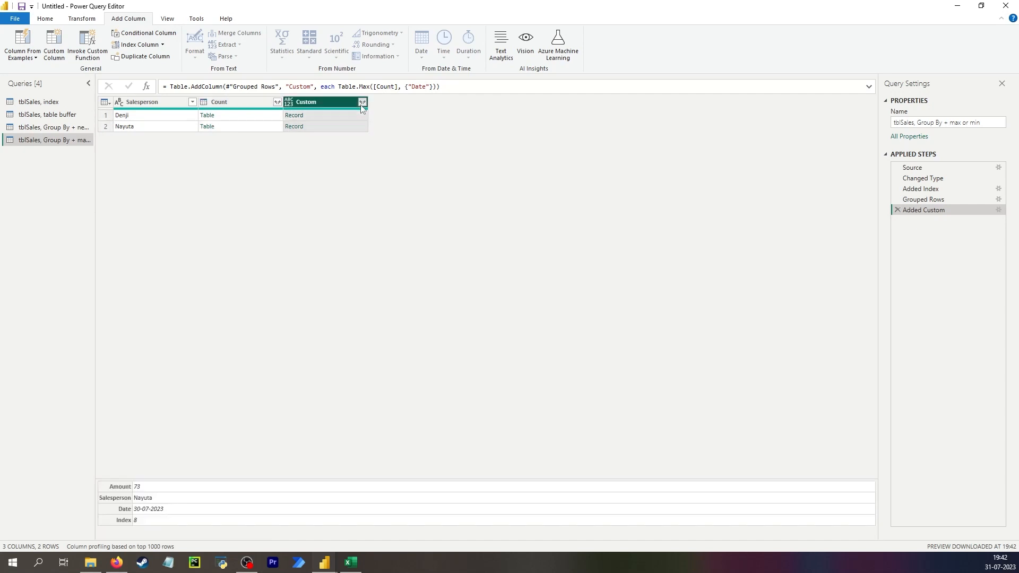
left_click(221, 158)
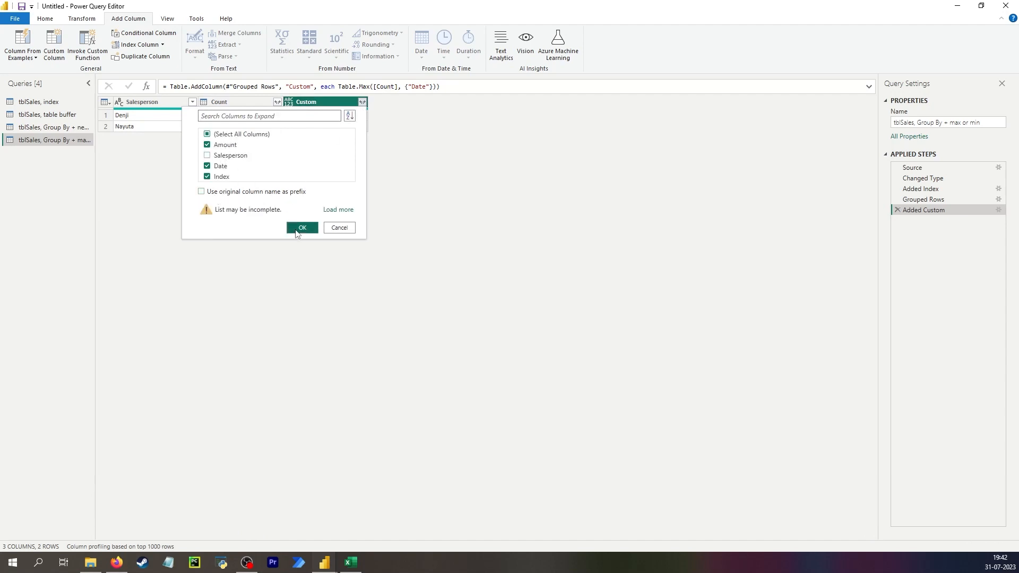
left_click(212, 178)
left_click(291, 228)
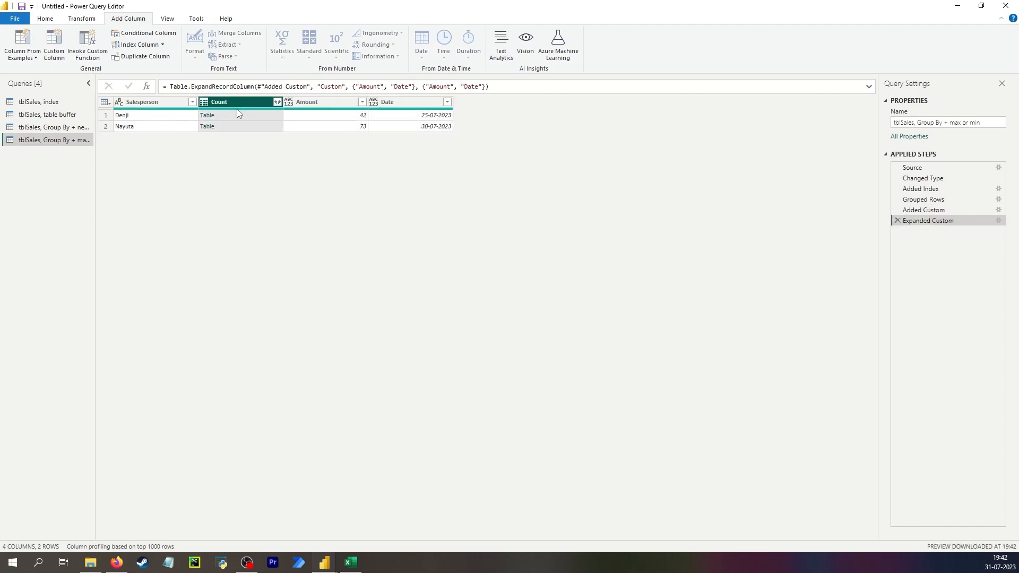
- Remove the Count column and move Amount ahead of Salesperson, matching the layout of the other queries
key("Delete")
left_click_drag(253, 104, 154, 106)
left_click(38, 101)
left_click(47, 114)
left_click(53, 127)
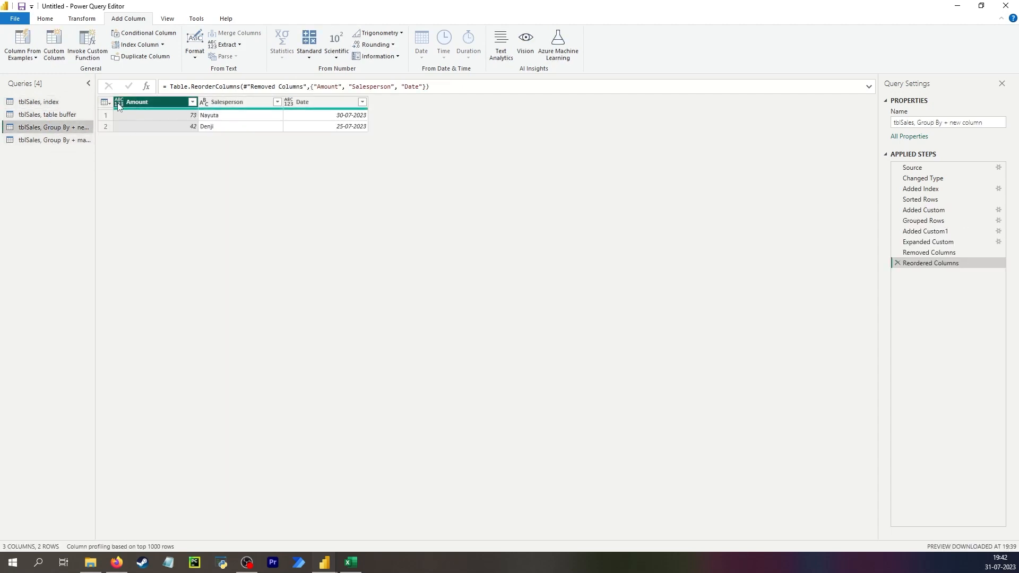
- Set the Amount column's data type to fixed decimal number in both Group By queries
left_click(928, 243)
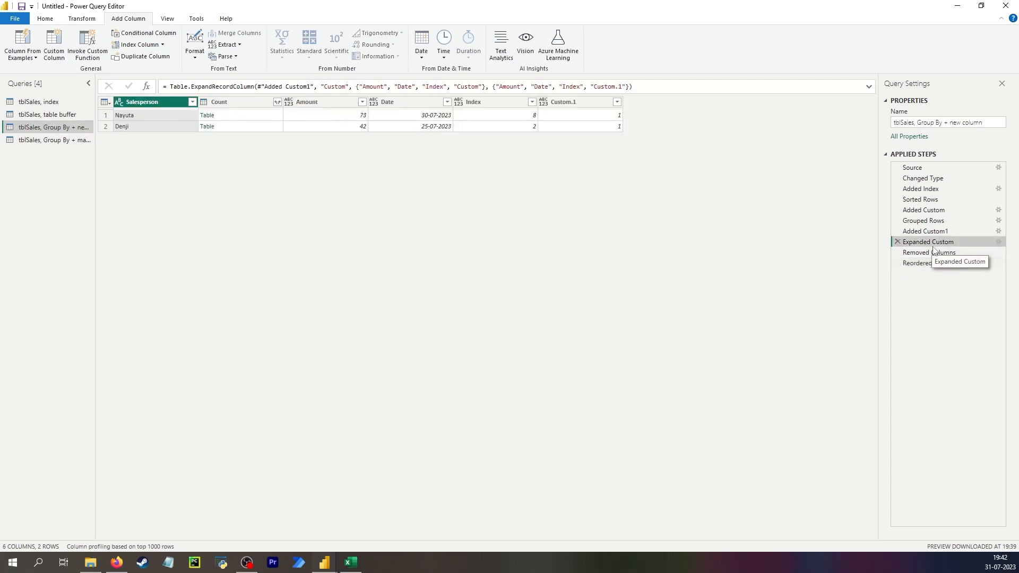
left_click(933, 254)
left_click(933, 263)
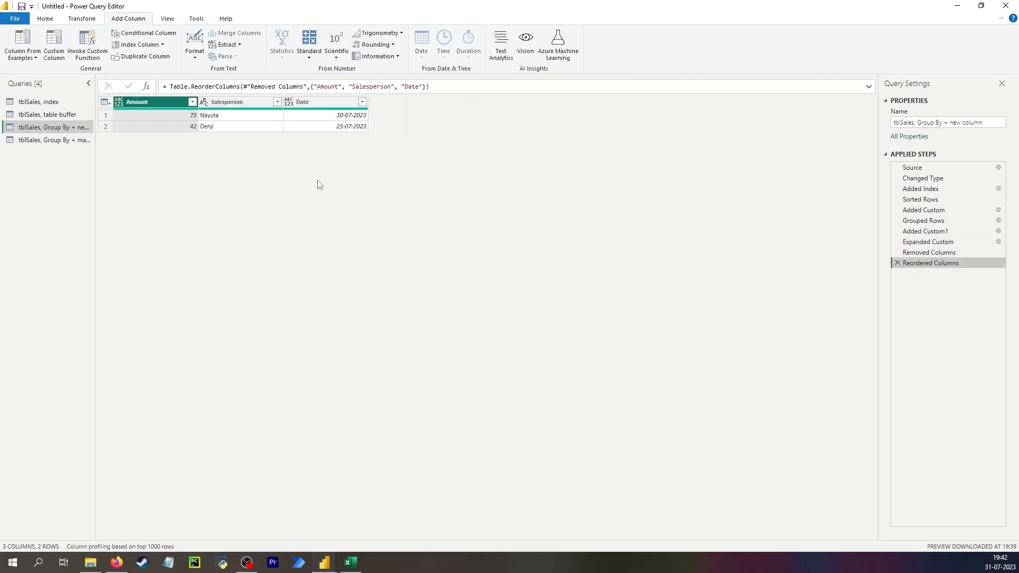
left_click(120, 103)
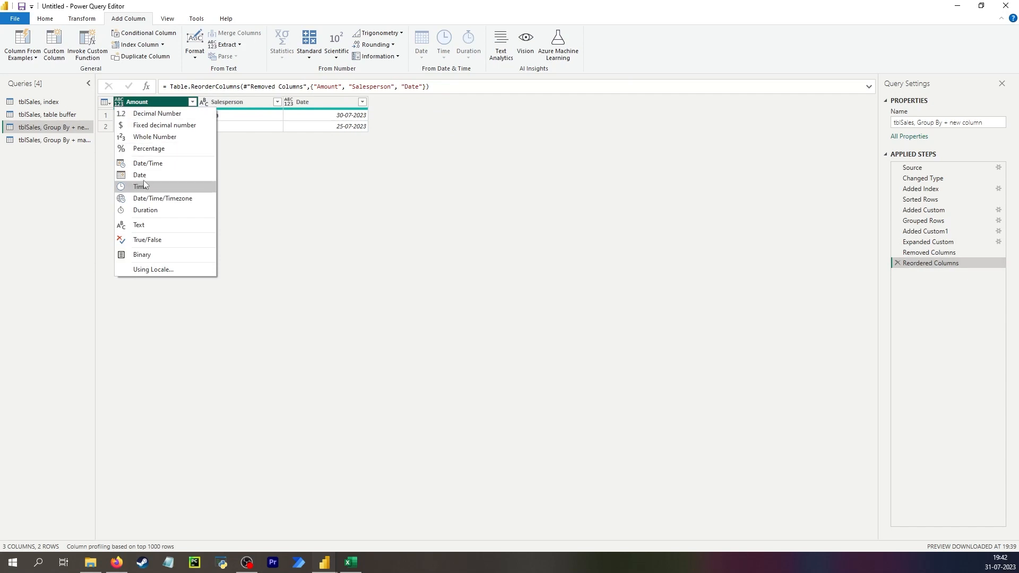
left_click(159, 125)
left_click(42, 139)
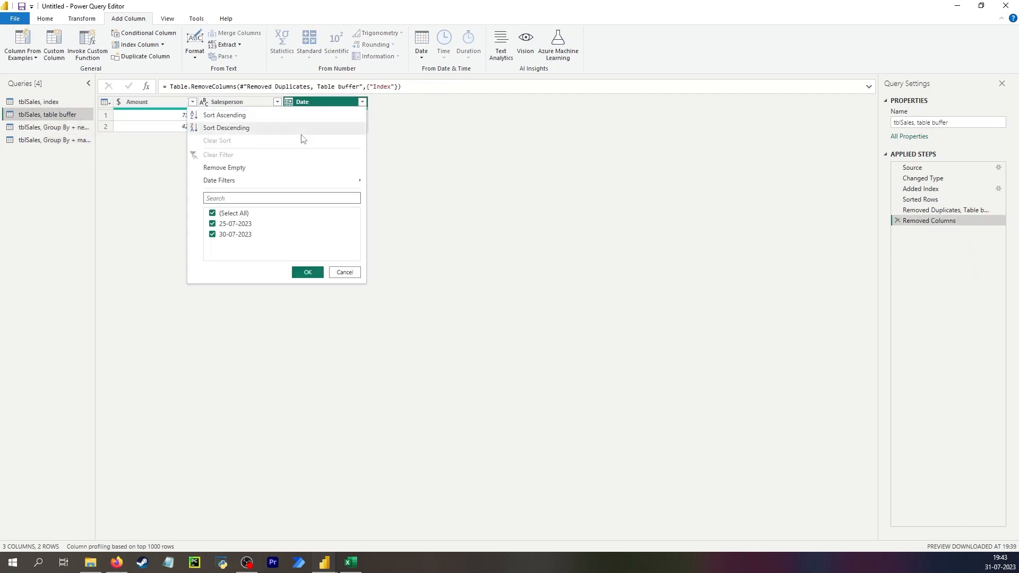
- Sort the Date column in descending order in the table buffer query and both Group By queries
left_click(297, 130)
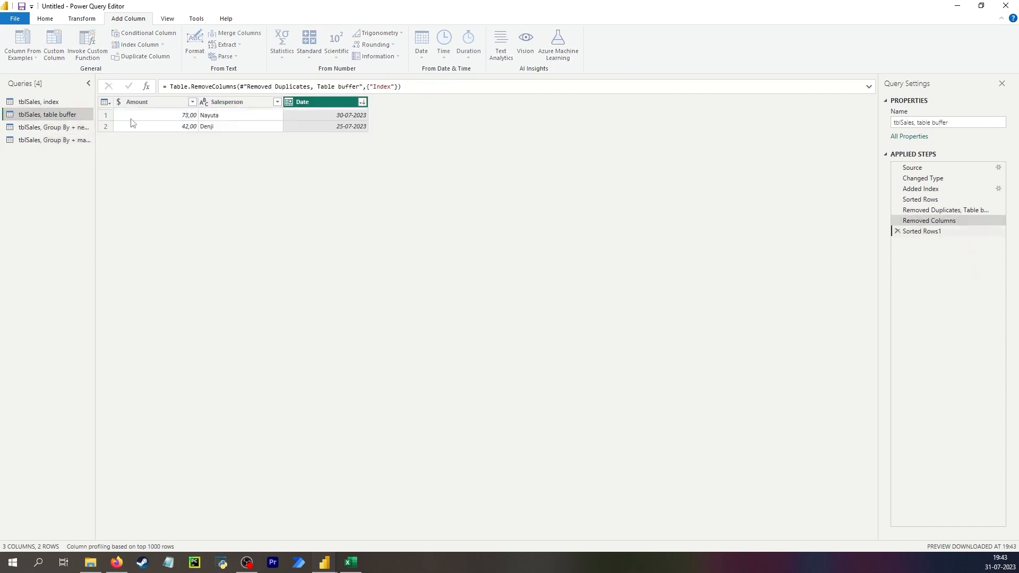
left_click(362, 102)
left_click(295, 128)
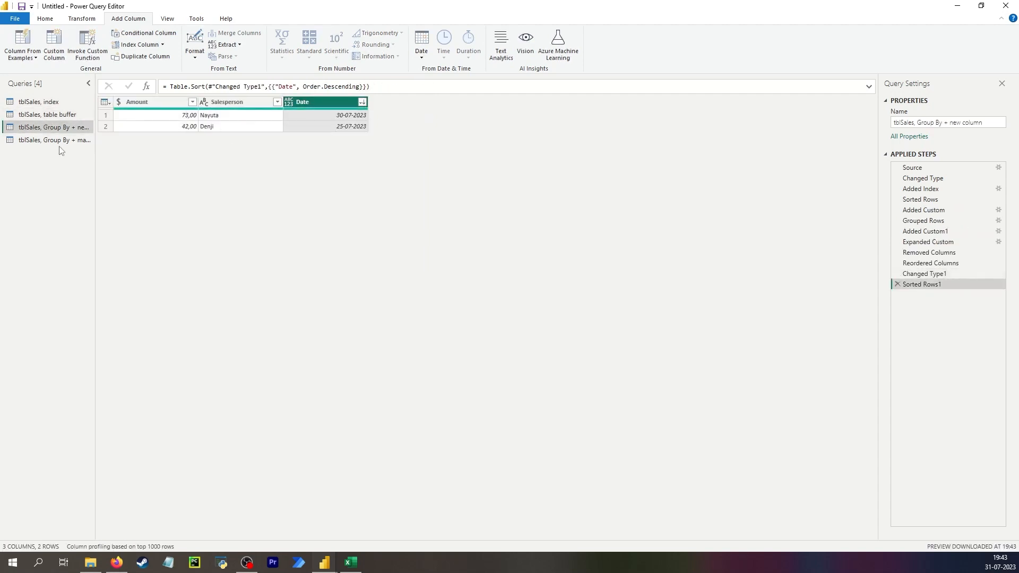
left_click(54, 139)
left_click(362, 102)
left_click(329, 128)
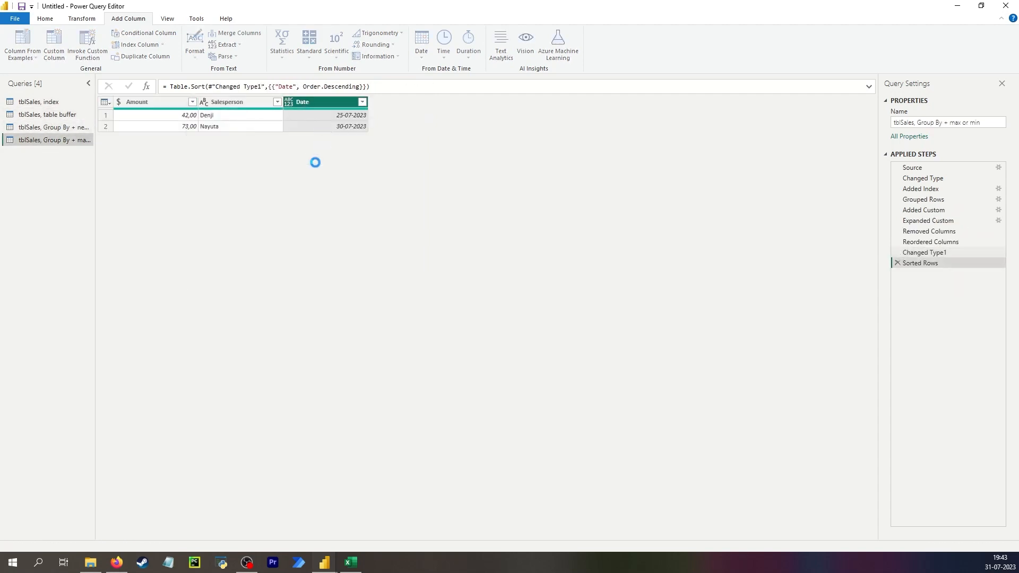
- Apply the query changes and close the Power Query Editor
left_click(47, 21)
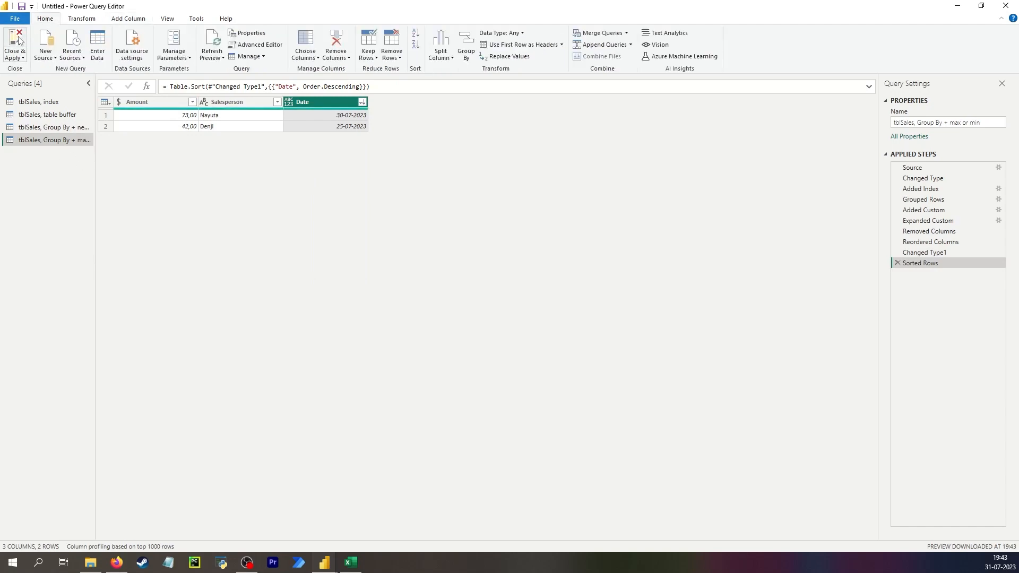
left_click(19, 40)
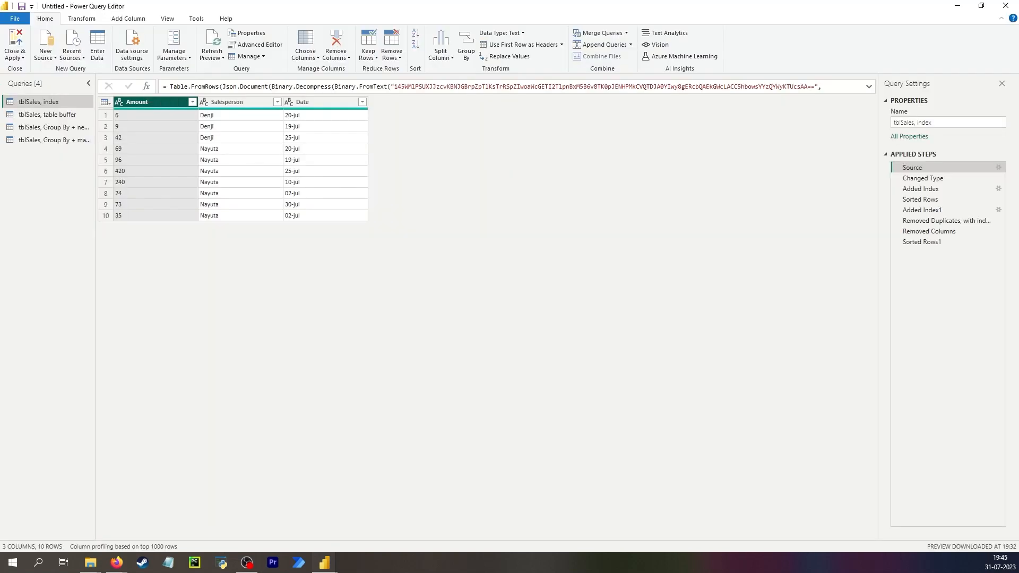
- Insert a step after Source in the "tblSales, index" query with the formula Table.Repeat(Source, 200)
left_click(146, 86)
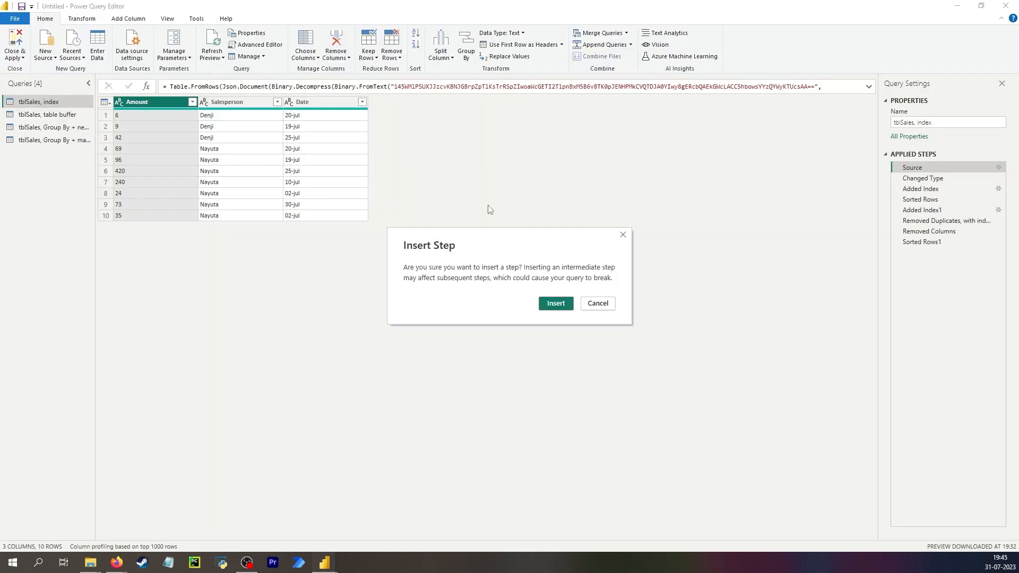
left_click(555, 303)
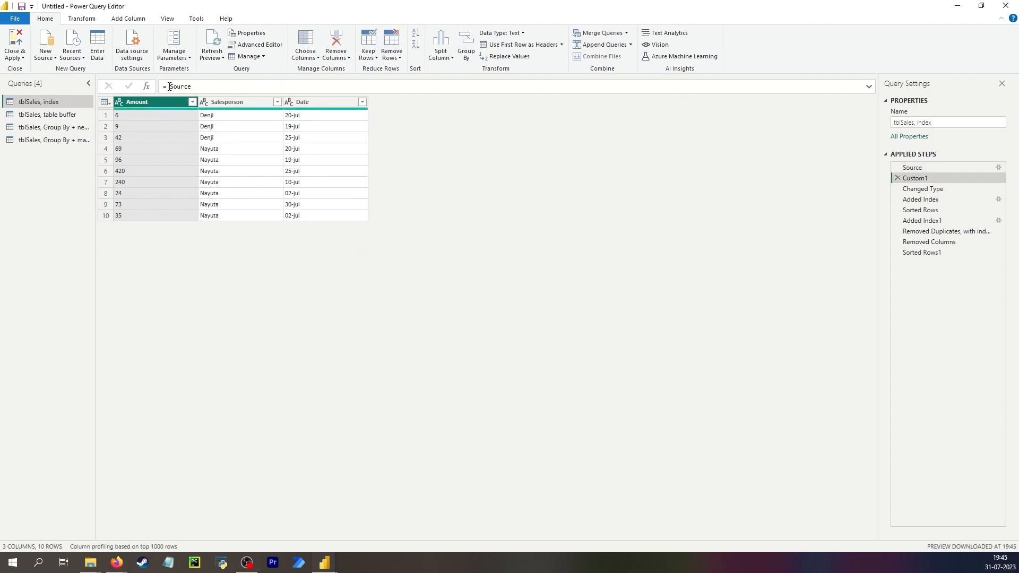
left_click_drag(170, 86, 229, 87)
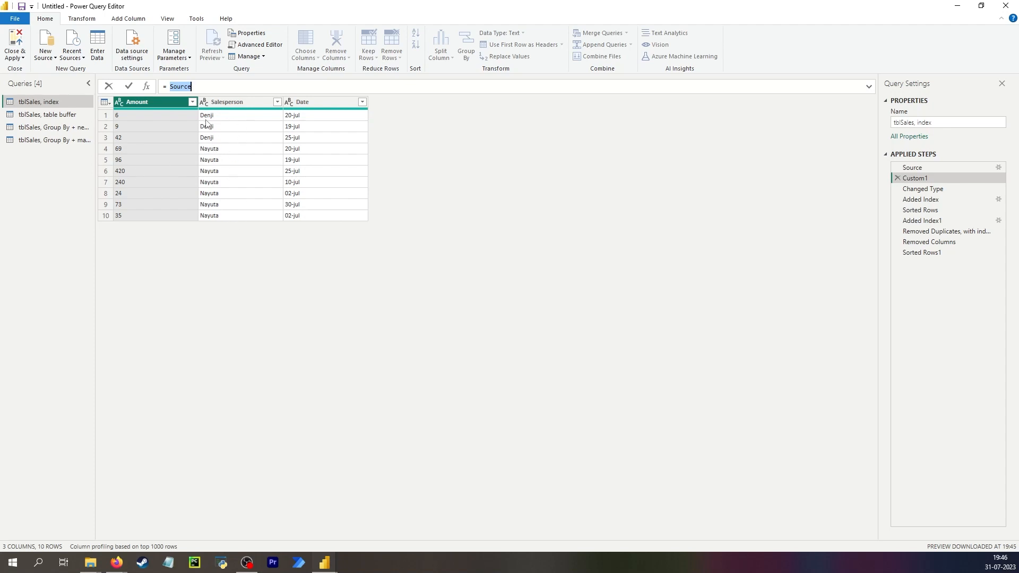
type("Table.Repeat(Source,")
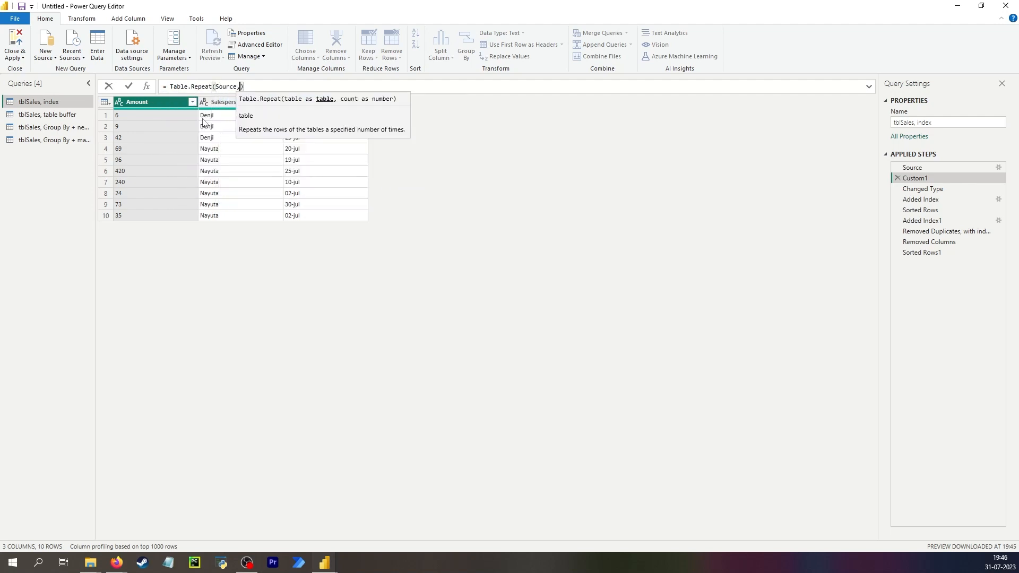
type(" 200")
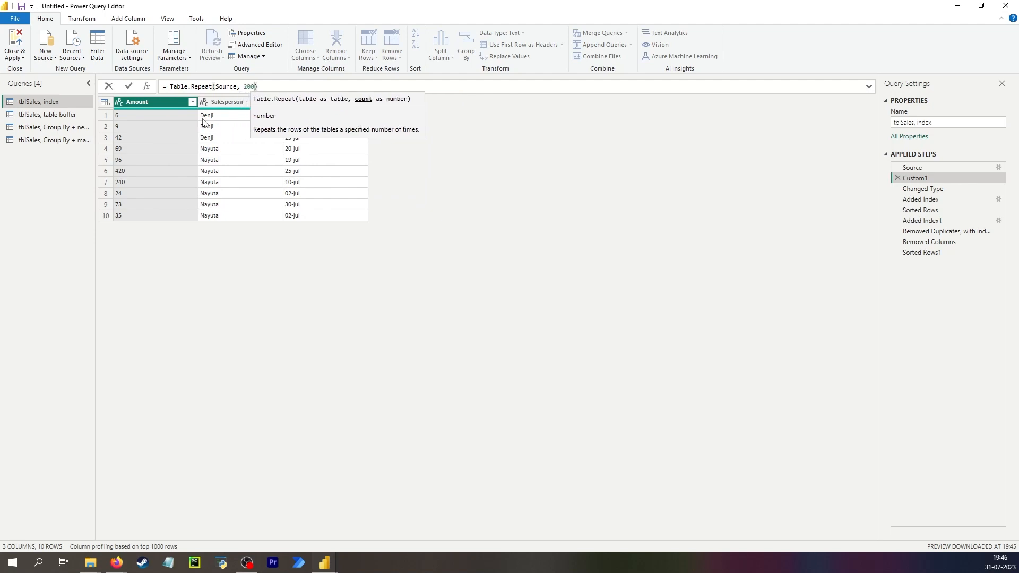
key("Return")
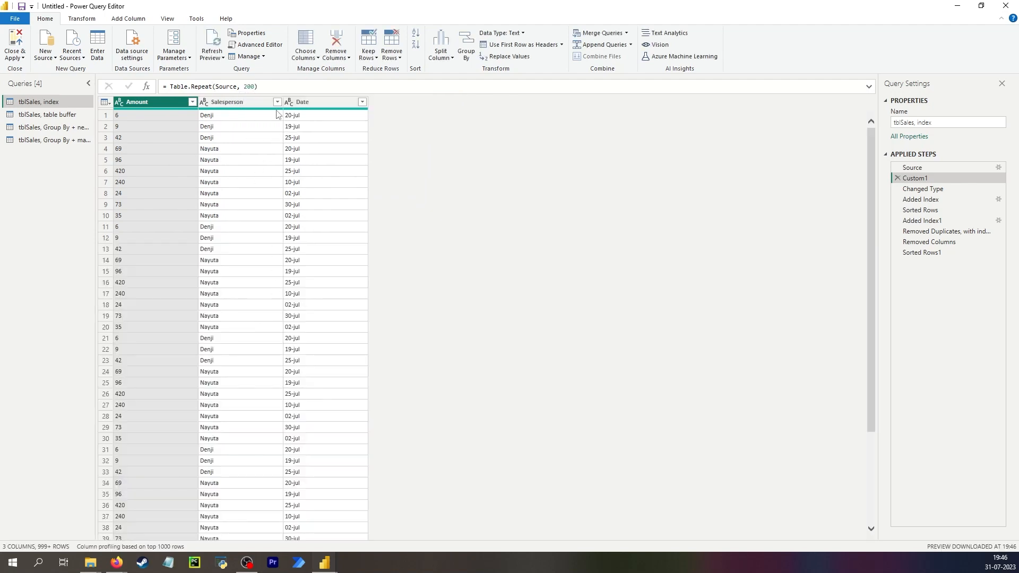
- Copy the Table.Repeat formula from the index query and open the "tblSales, table buffer" query
left_click_drag(273, 89, 156, 82)
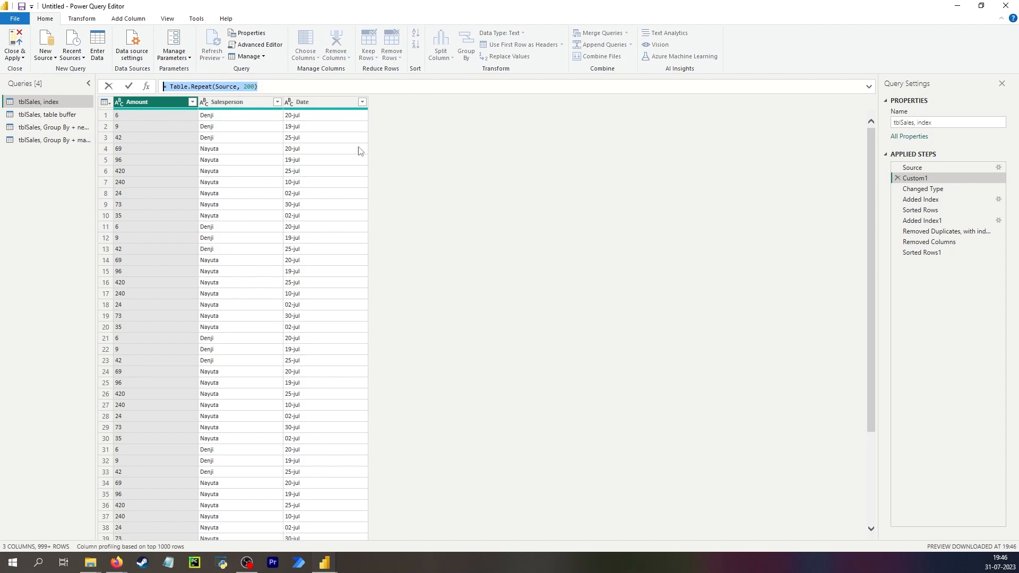
left_click(30, 115)
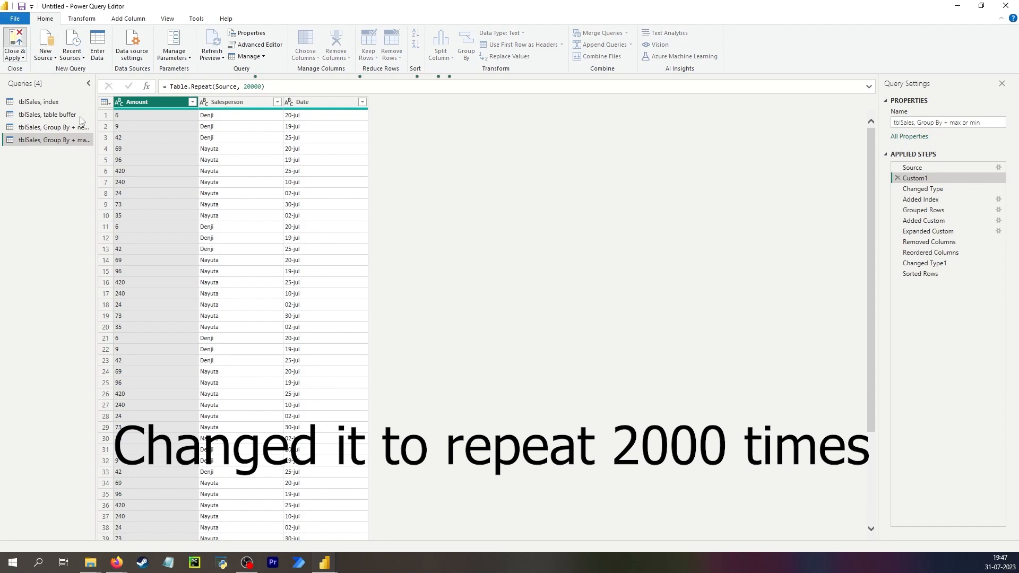
- Apply the repeated-table changes in all four queries and reopen the Power Query Editor
left_click(14, 42)
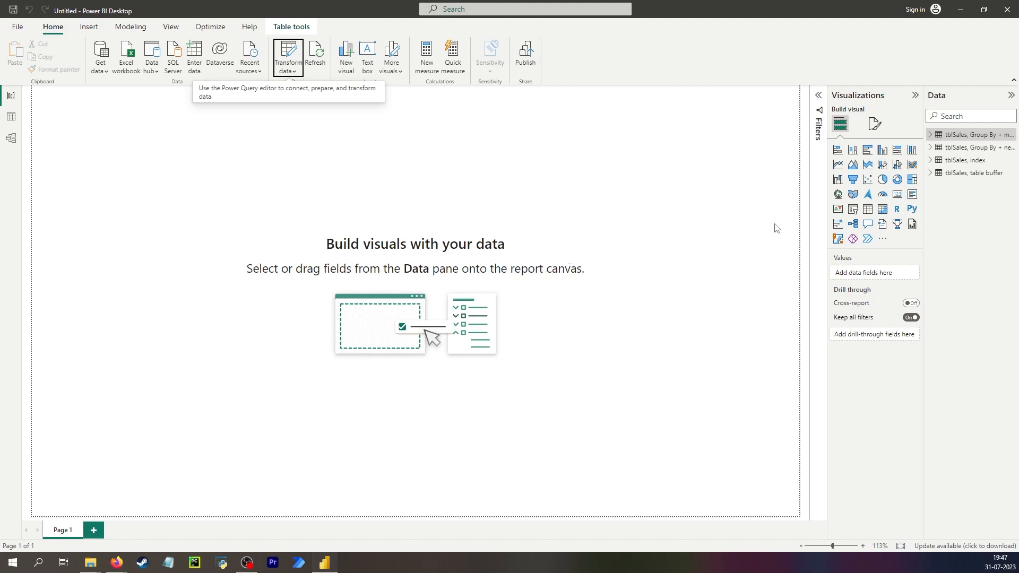
left_click(293, 55)
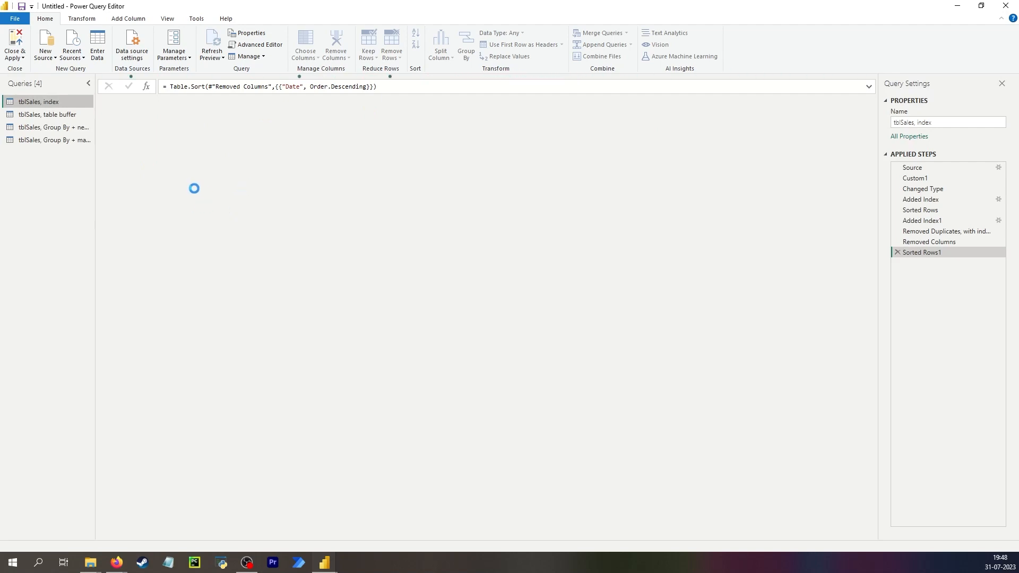
- Delete the Custom1 step holding the Table.Repeat formula from the tblSales queries, including both Group By variants
left_click(897, 179)
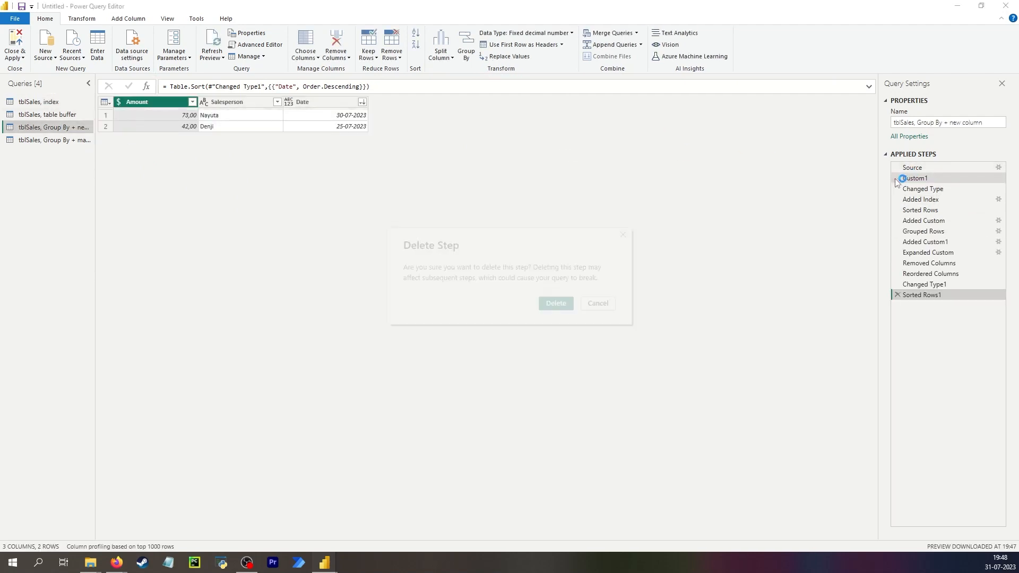
left_click(562, 303)
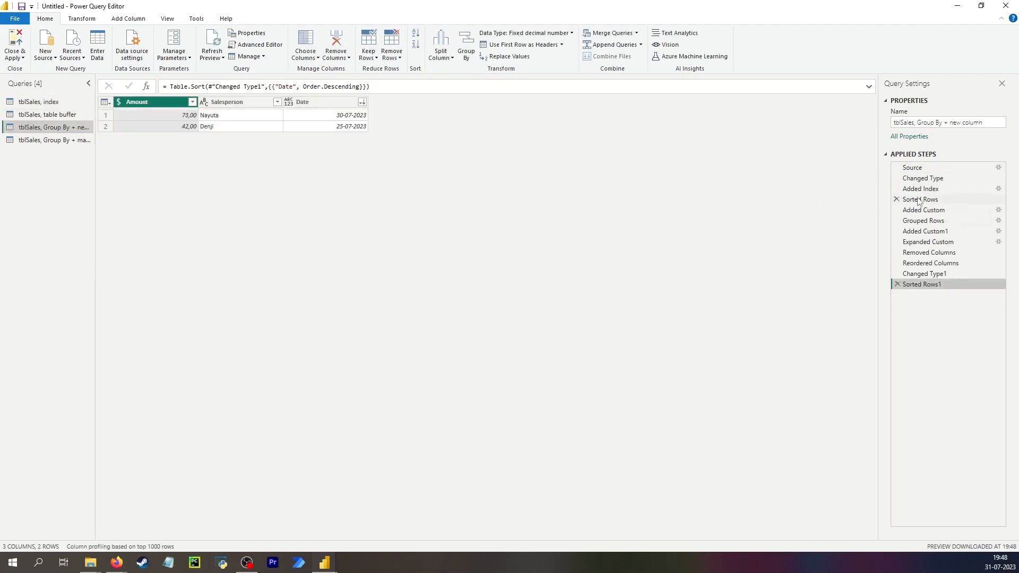
left_click(84, 141)
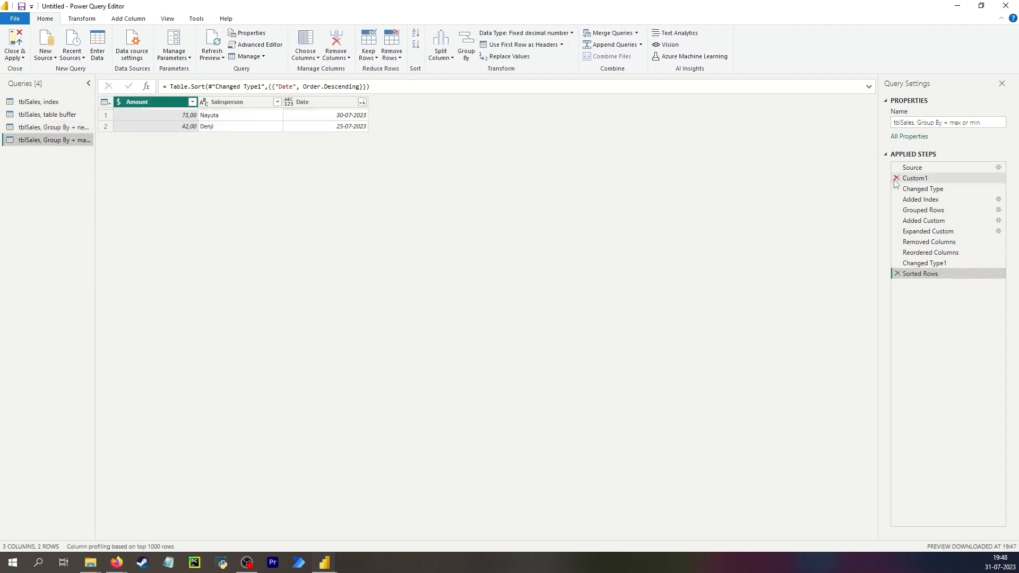
left_click(896, 179)
left_click(562, 304)
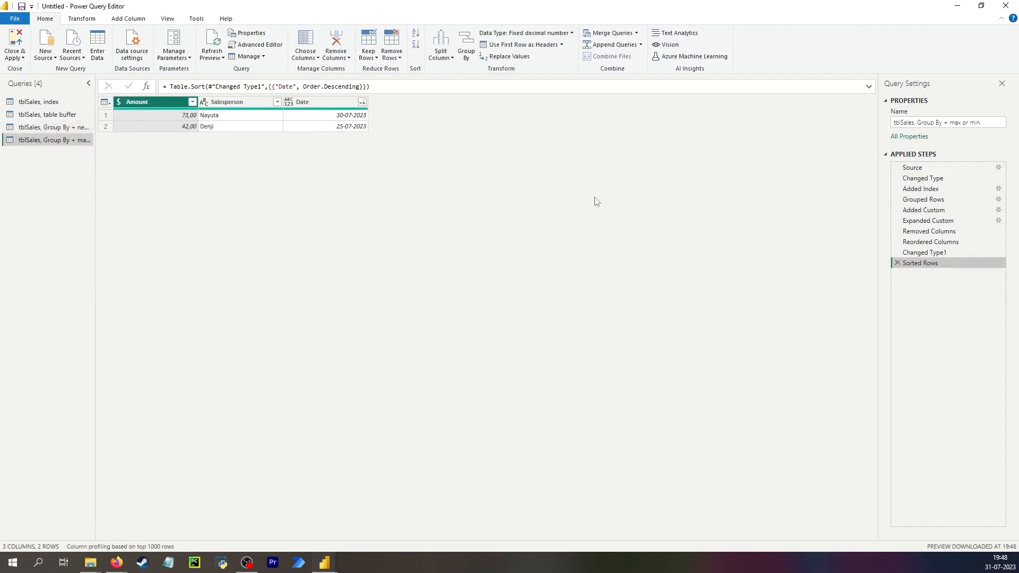
- Review the "tblSales, Group By + max or min" steps back to Added Custom, preview its nested values, and open the Group By + new column query
left_click(977, 242)
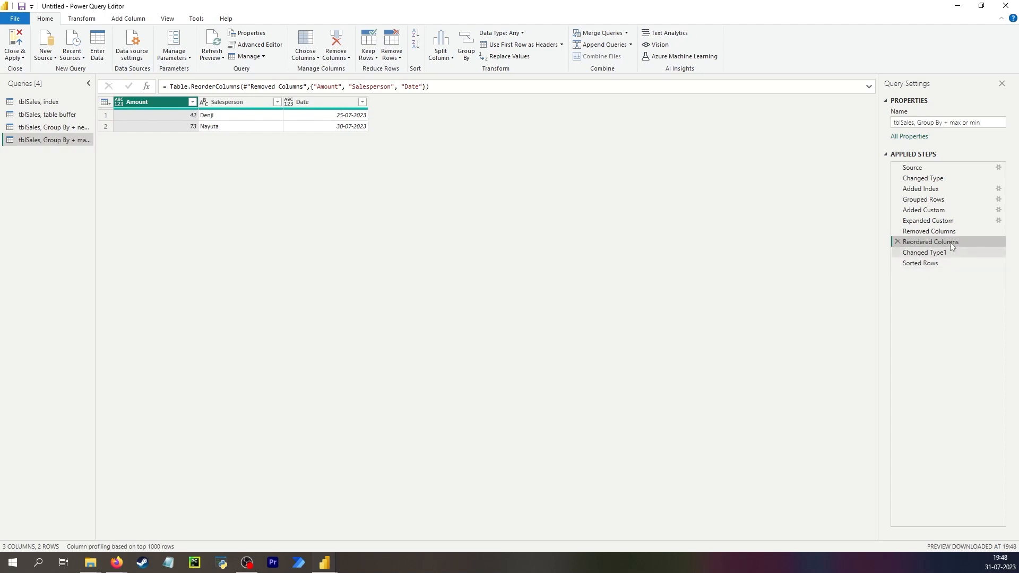
left_click(943, 232)
left_click(942, 221)
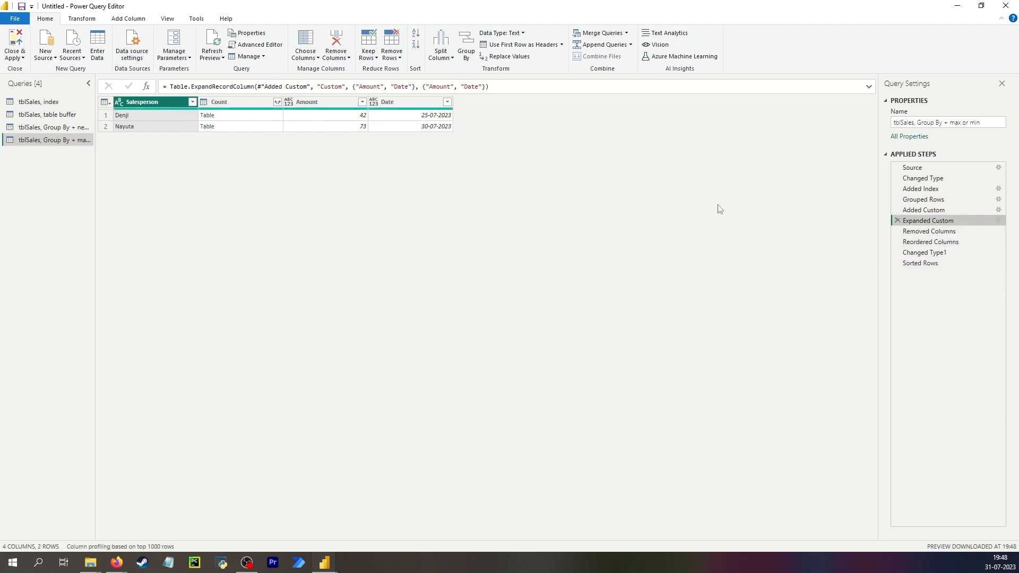
left_click(927, 210)
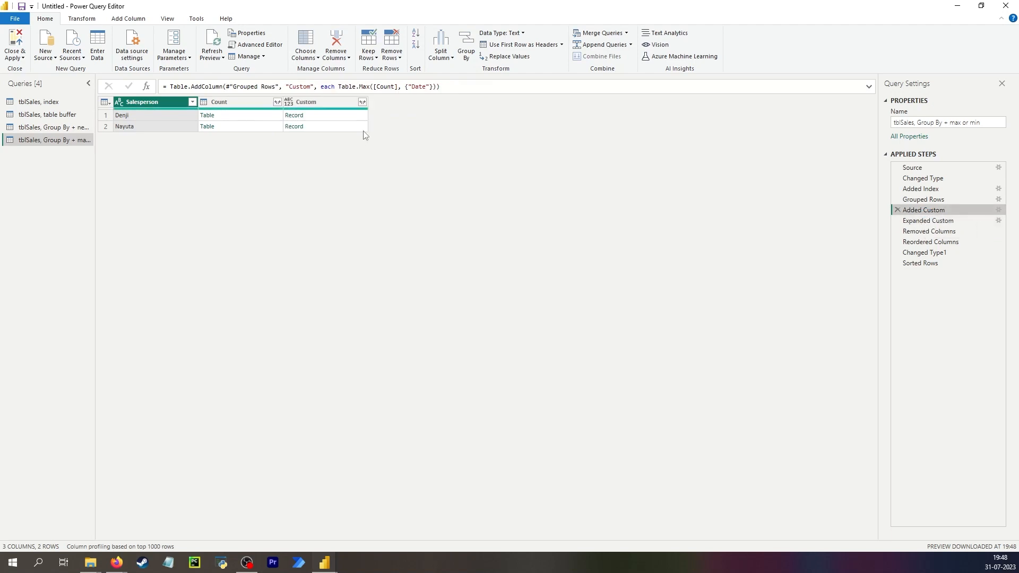
left_click(243, 115)
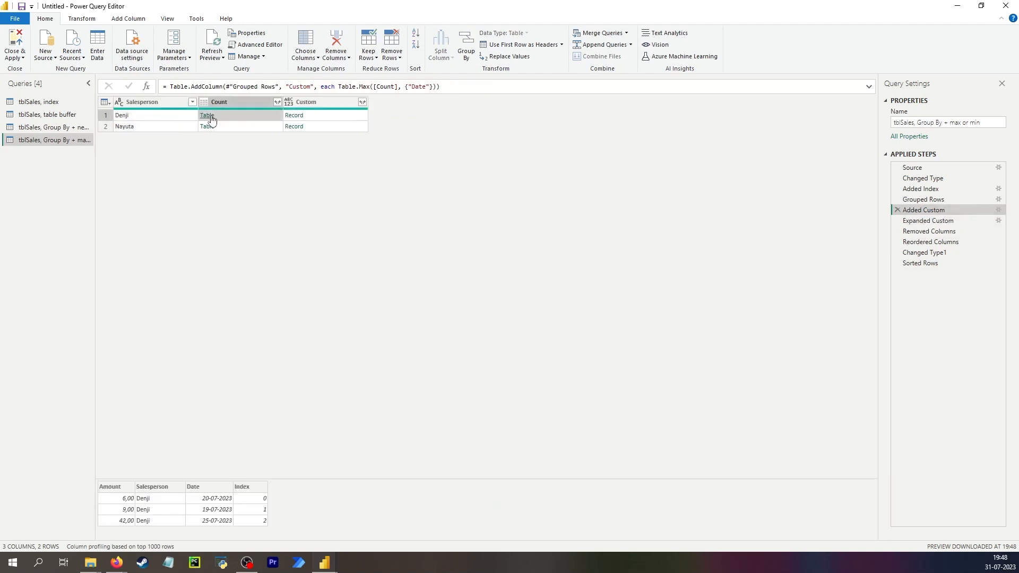
left_click(323, 119)
left_click(53, 127)
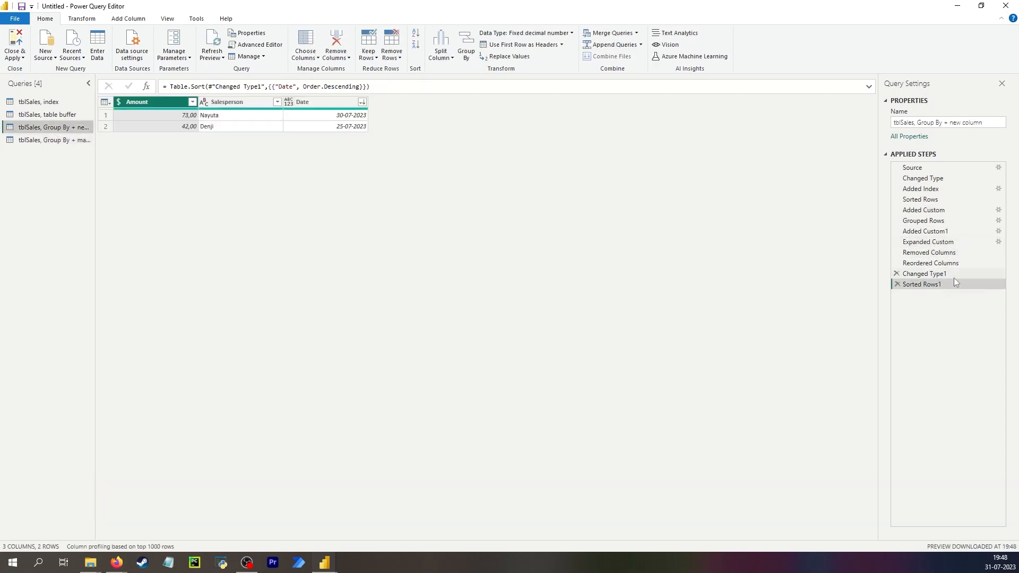
- Change the Added Index1 formula in the "tblSales, index" query to Table.AddColumn(#"Sorted Rows", "Index.1", each 1)
left_click(48, 102)
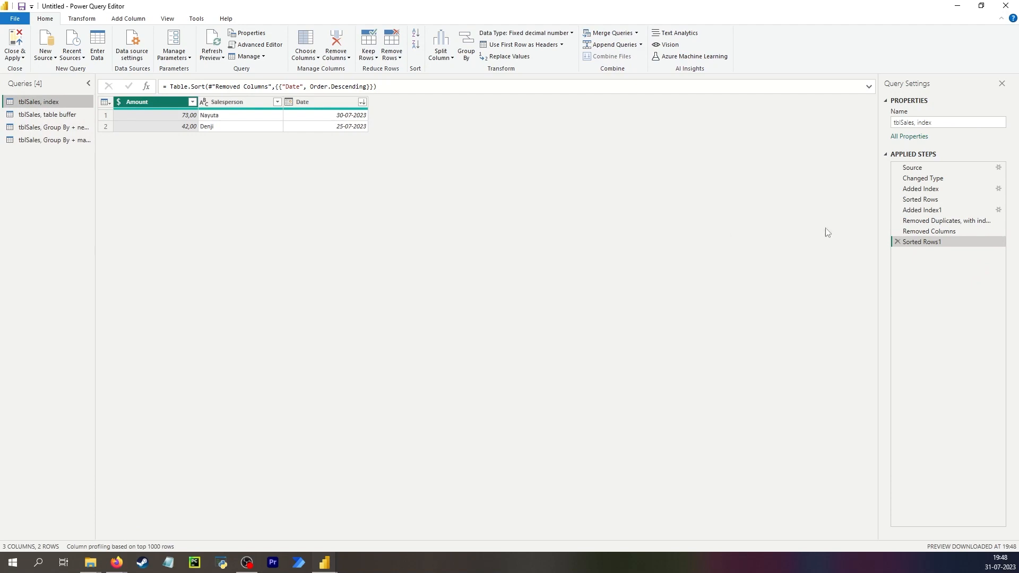
left_click(937, 212)
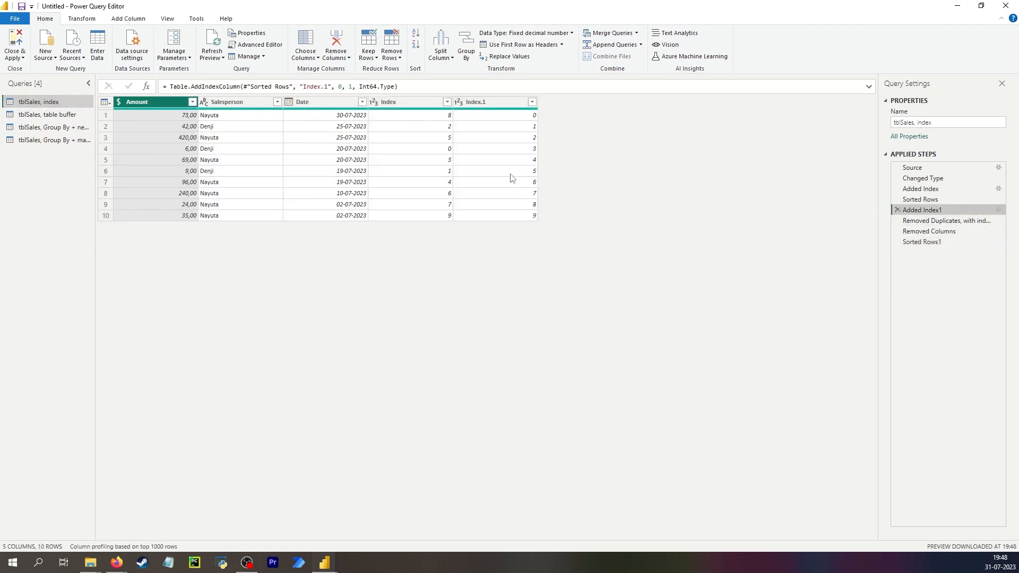
left_click(963, 220)
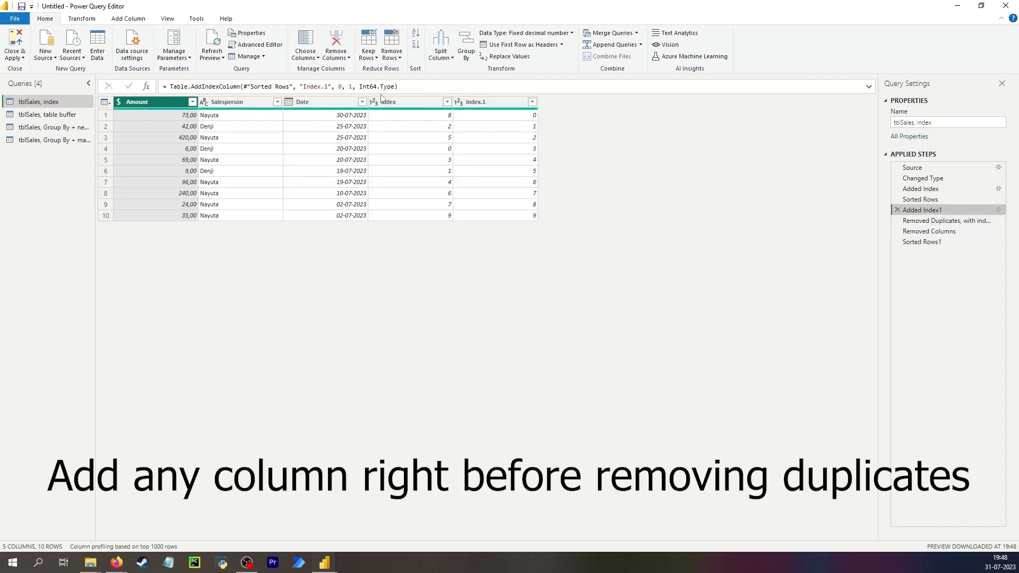
left_click(929, 221)
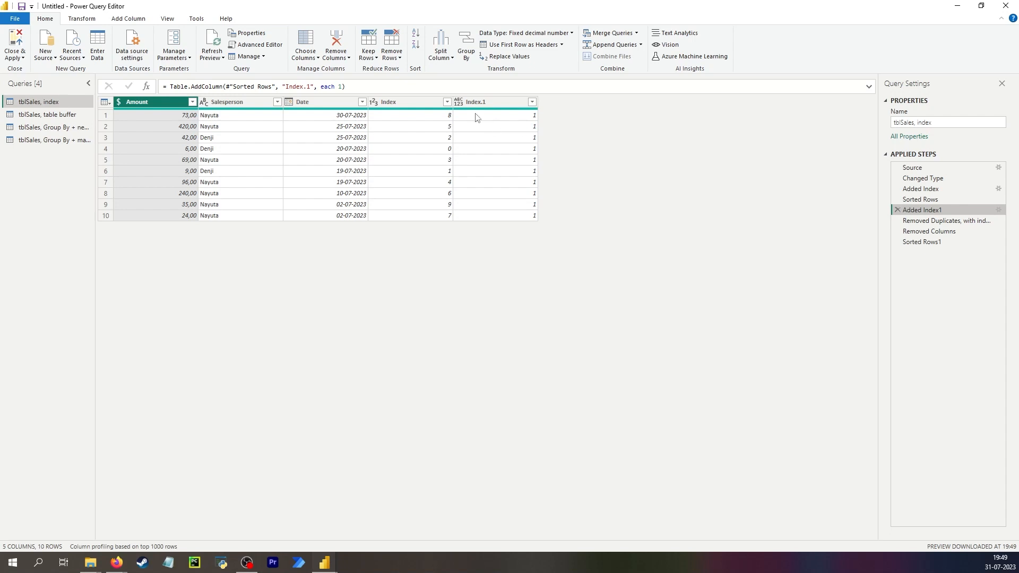
- Check the Index.1 column and duplicate removal in the index query, and compare with the Removed Duplicates step of the table buffer query
left_click(134, 20)
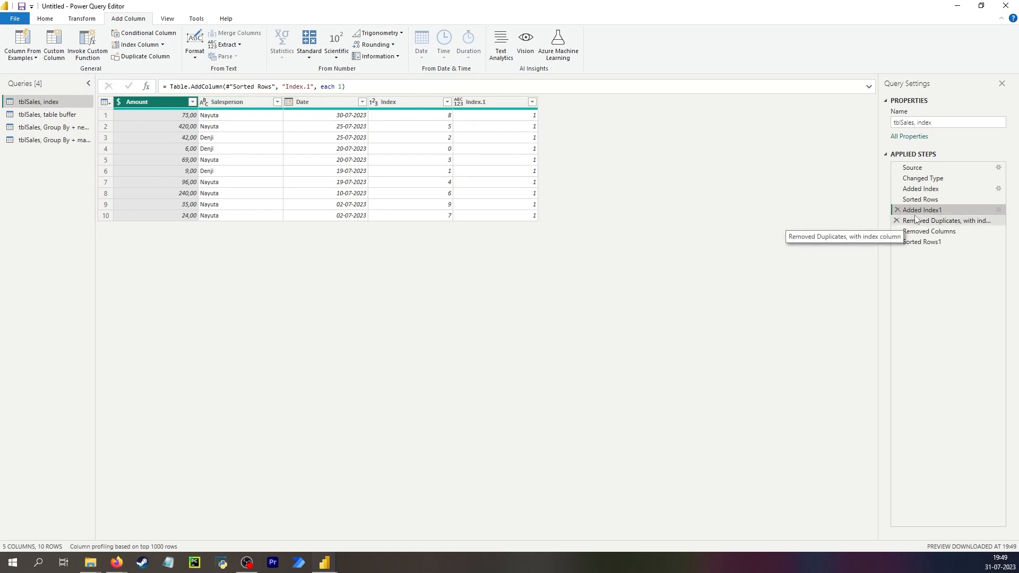
left_click(523, 139)
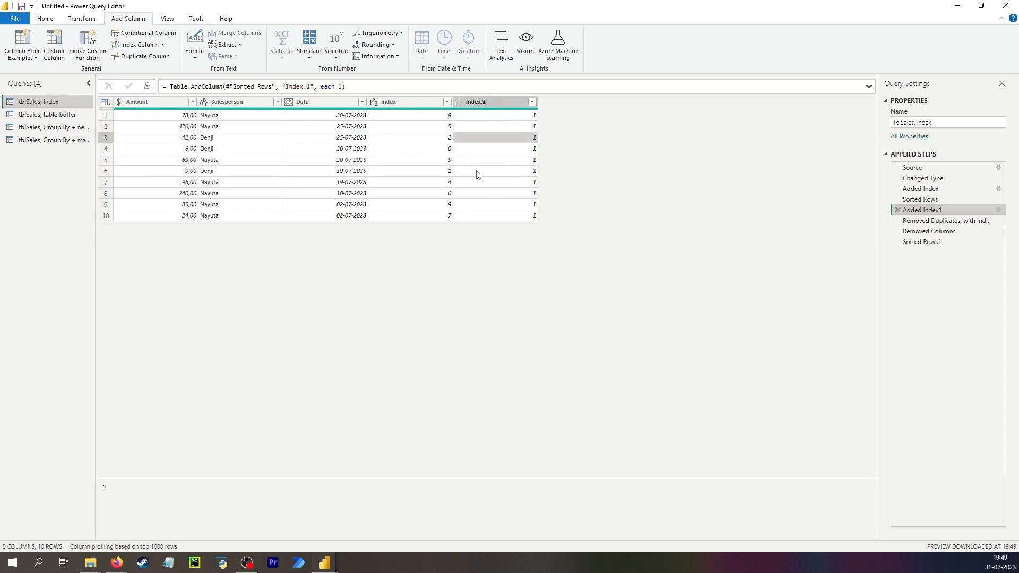
left_click(960, 223)
left_click(953, 232)
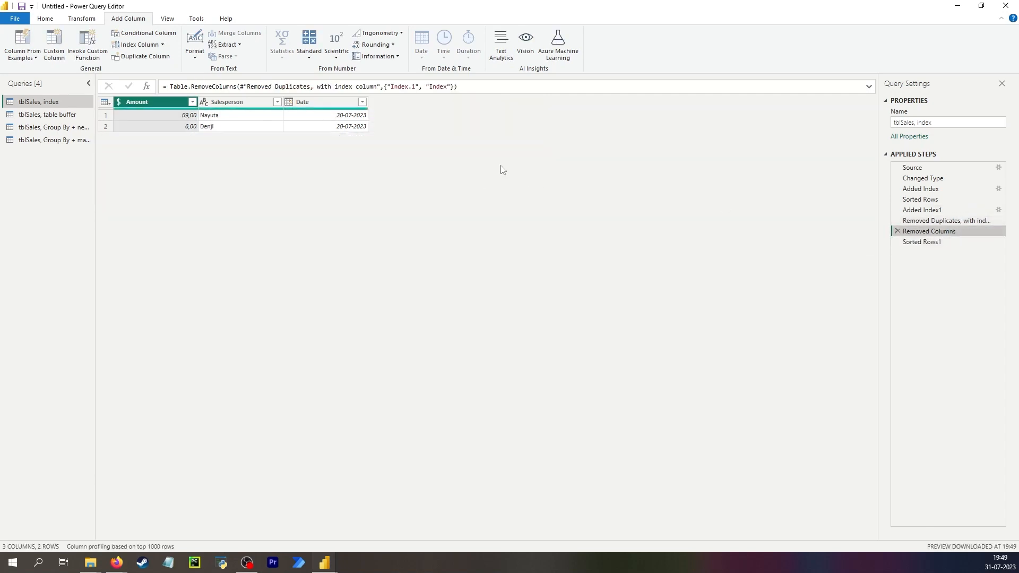
left_click(44, 114)
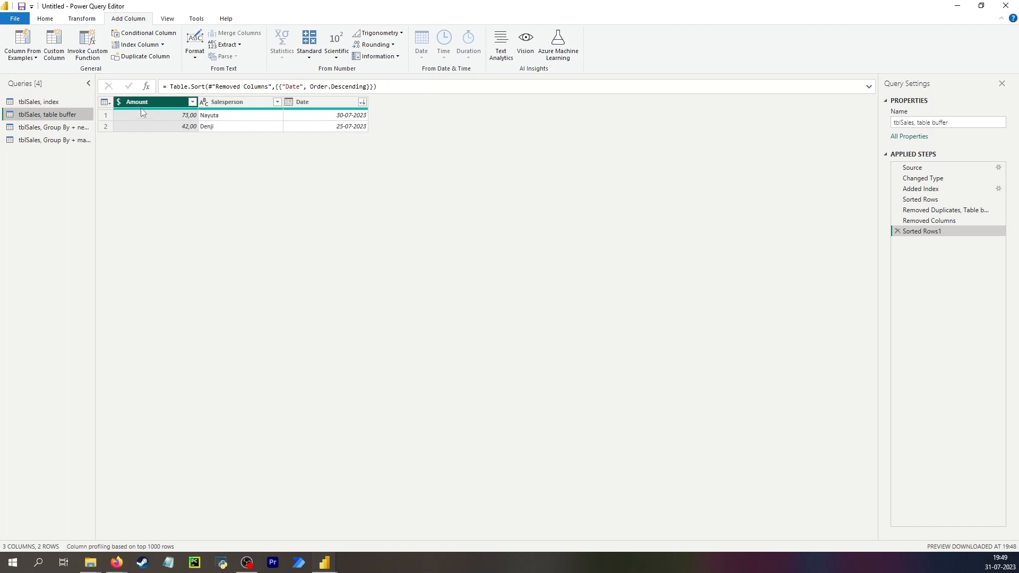
left_click(945, 222)
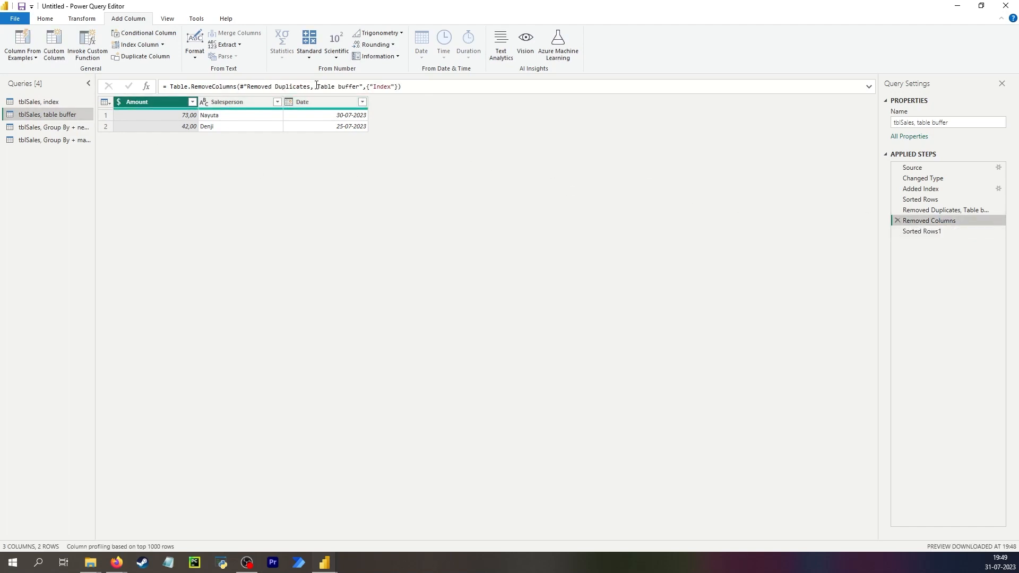
left_click(936, 211)
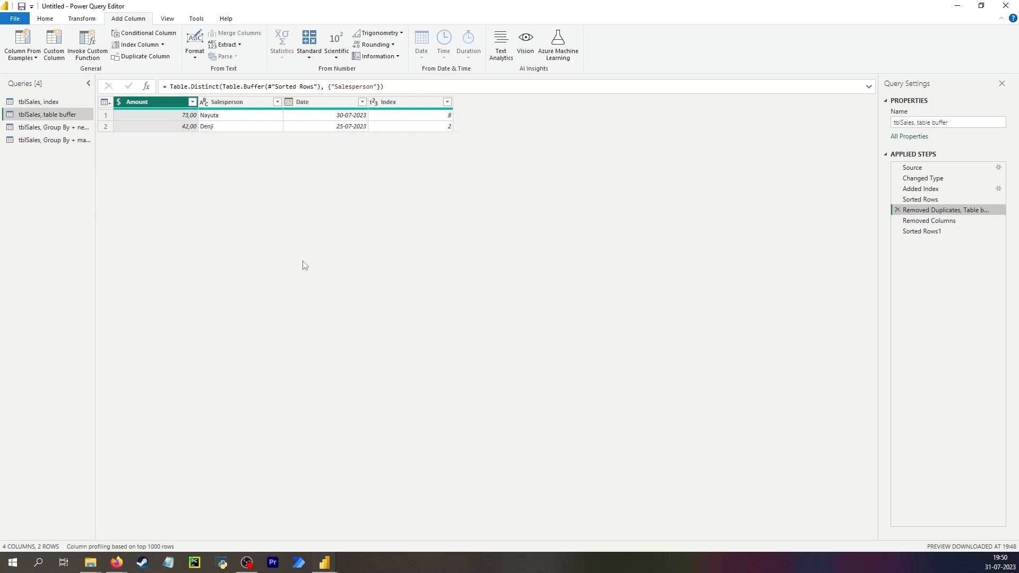
- Add the description "A new column maintains sort order when deleting duplicates" to the Added Index1 step of the "tblSales, index" query
left_click(40, 103)
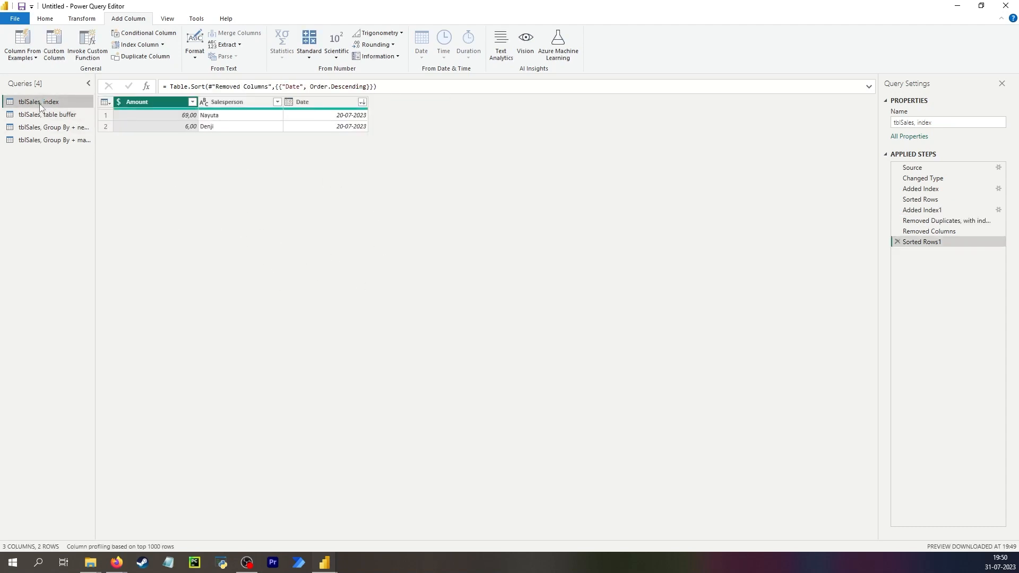
left_click(961, 211)
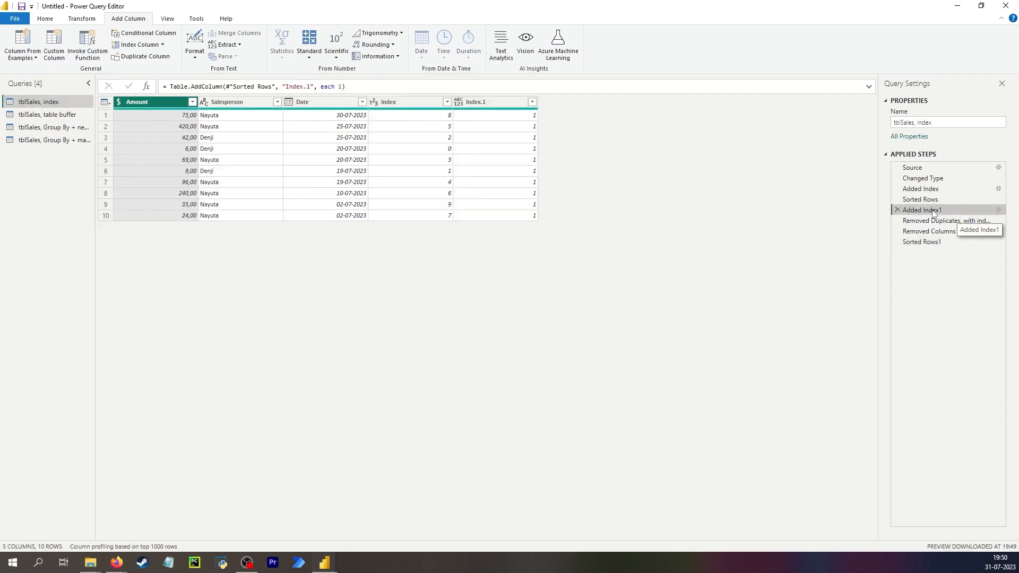
right_click(951, 211)
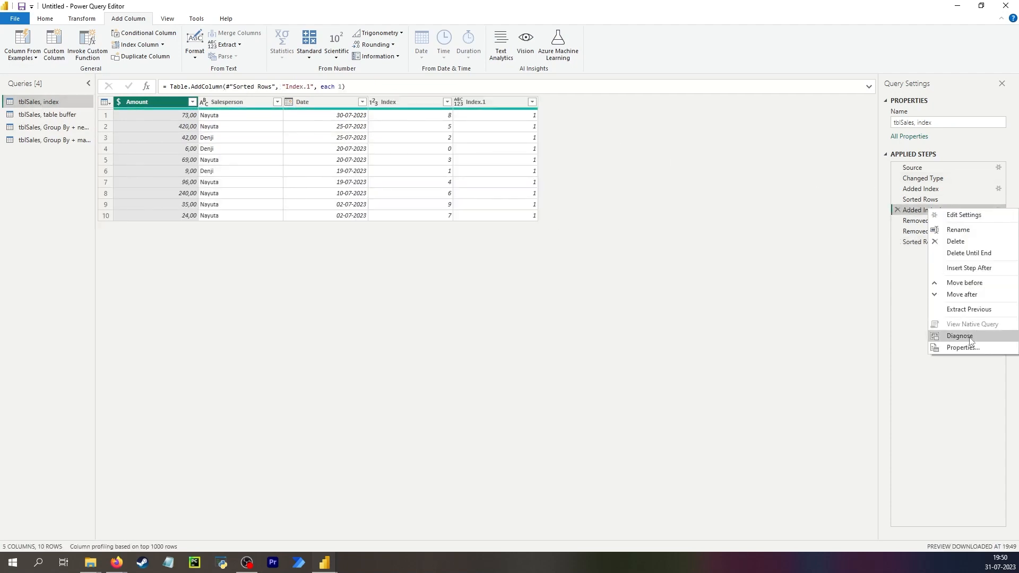
left_click(956, 346)
left_click(509, 305)
type("A new column maintains sort order when deleting")
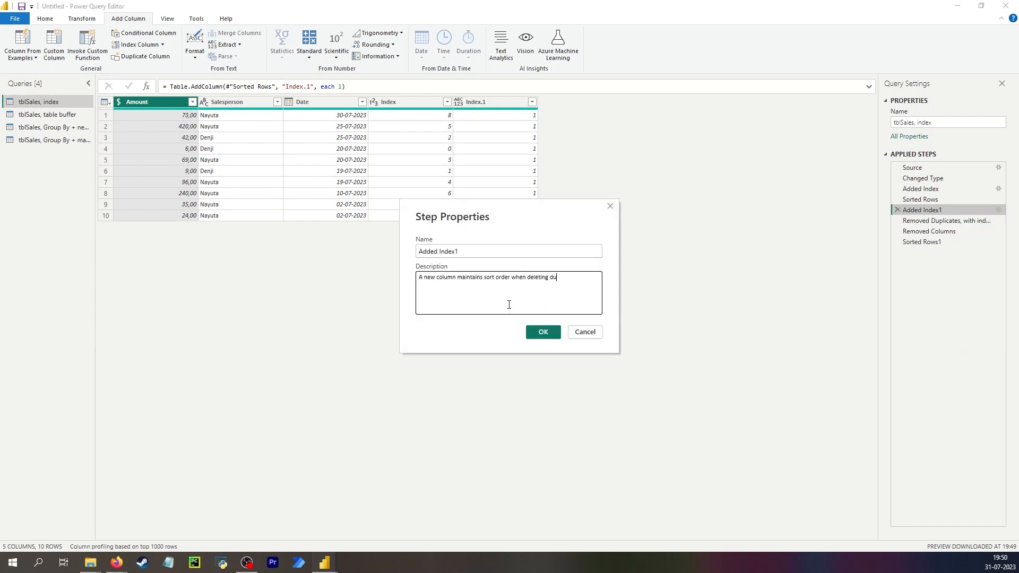
left_click(540, 329)
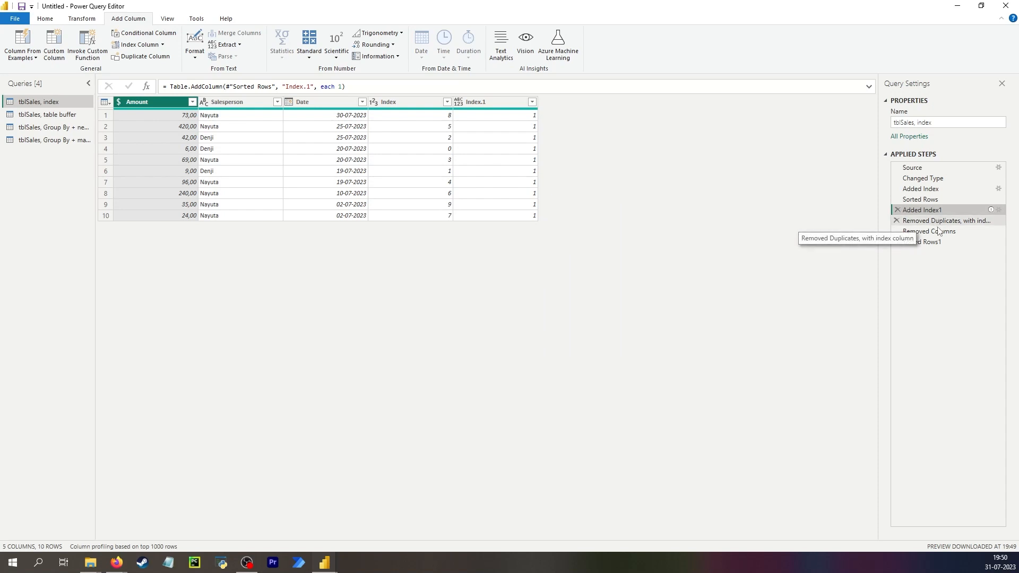
- Compare the table buffer query with the index query, examining the index query's steps from Added Index1 to Removed Columns
left_click(47, 114)
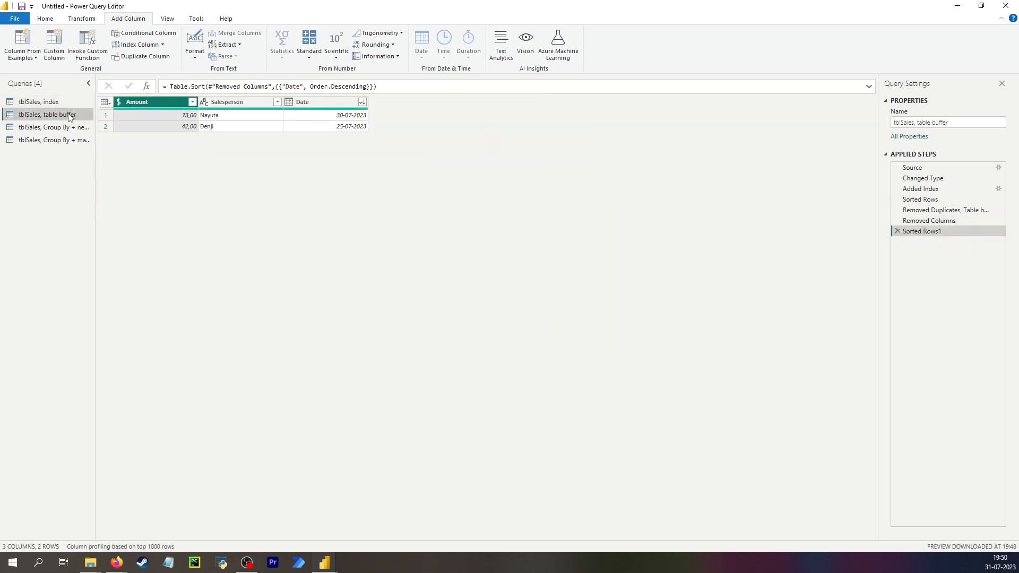
left_click(54, 103)
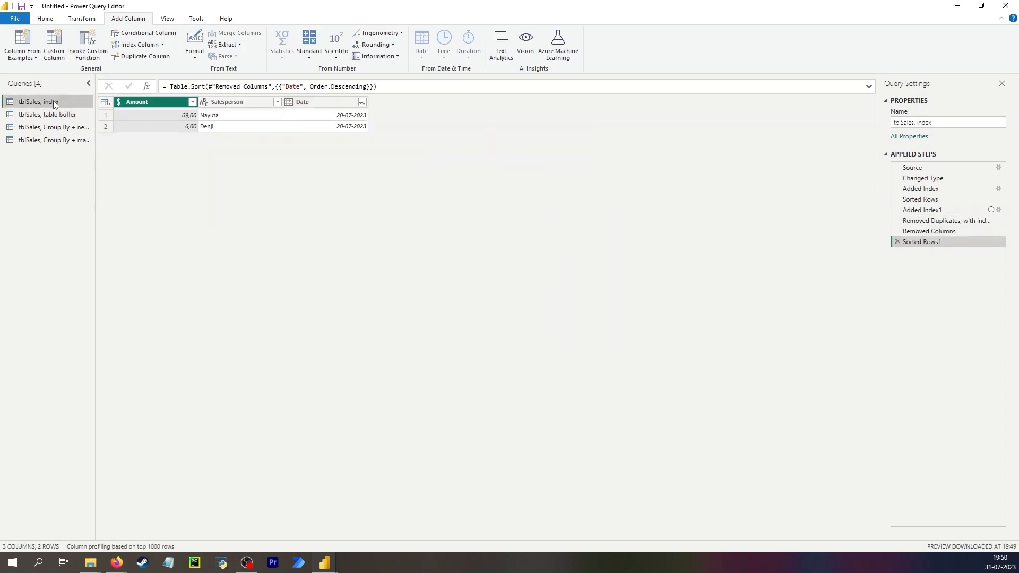
left_click(937, 211)
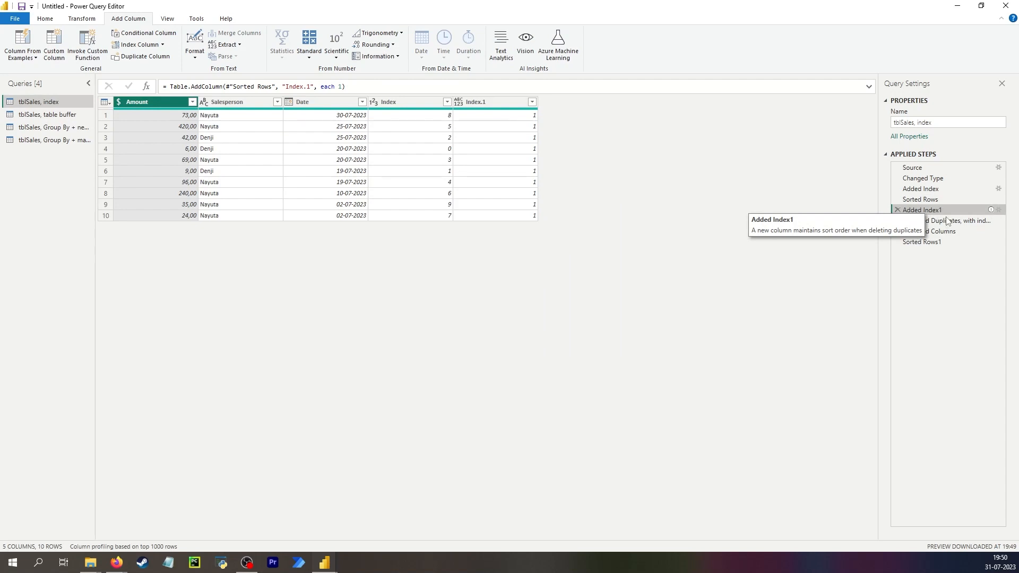
left_click(949, 222)
left_click(959, 230)
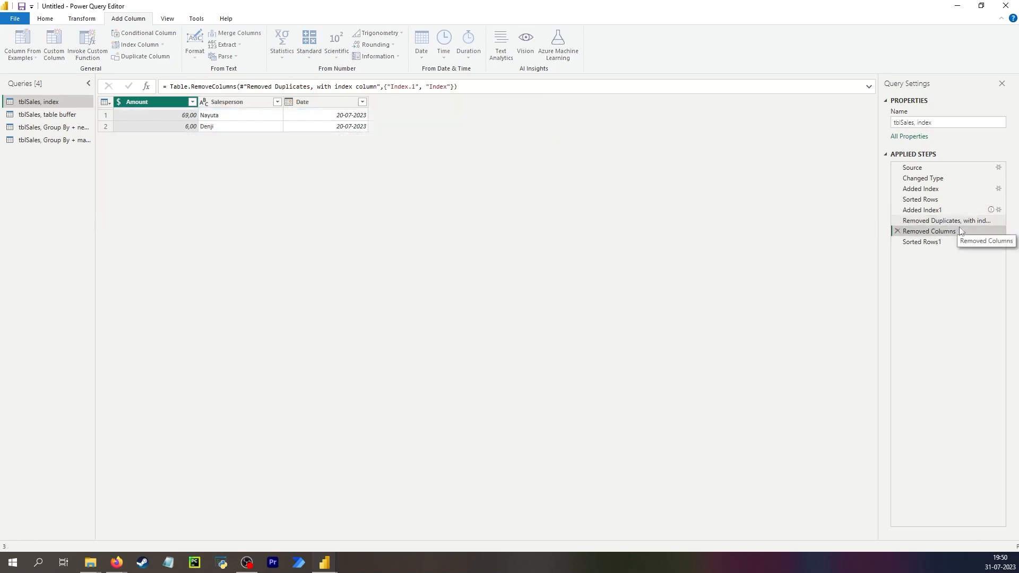